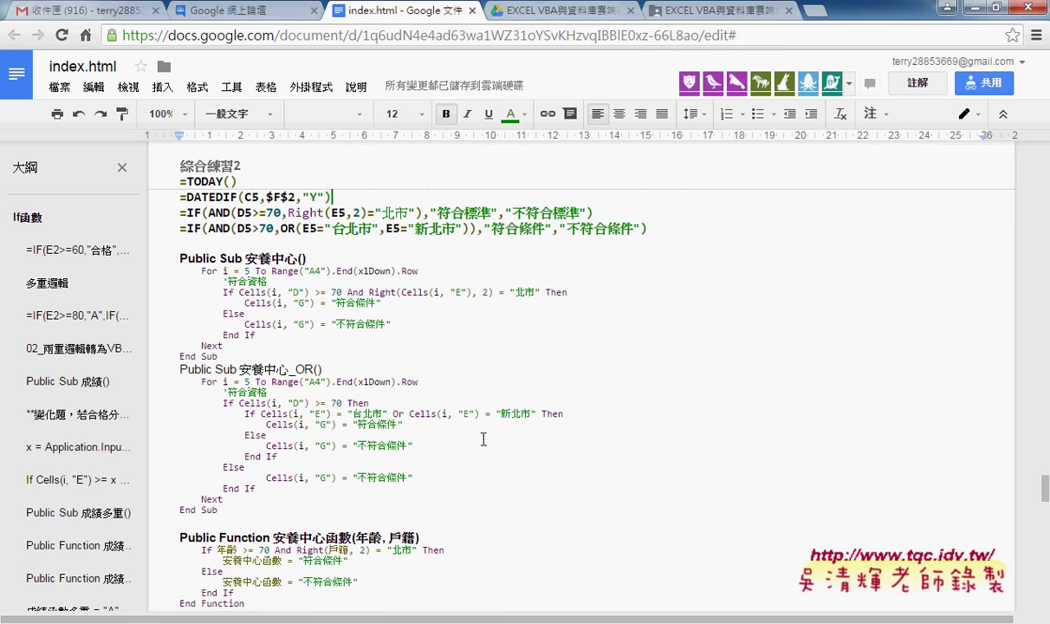
- Check Excel's VBA column at cell G5 and the VBA editor, then return to the Google Docs notes
key(alt+Tab)
scroll(742, 385, up, 7)
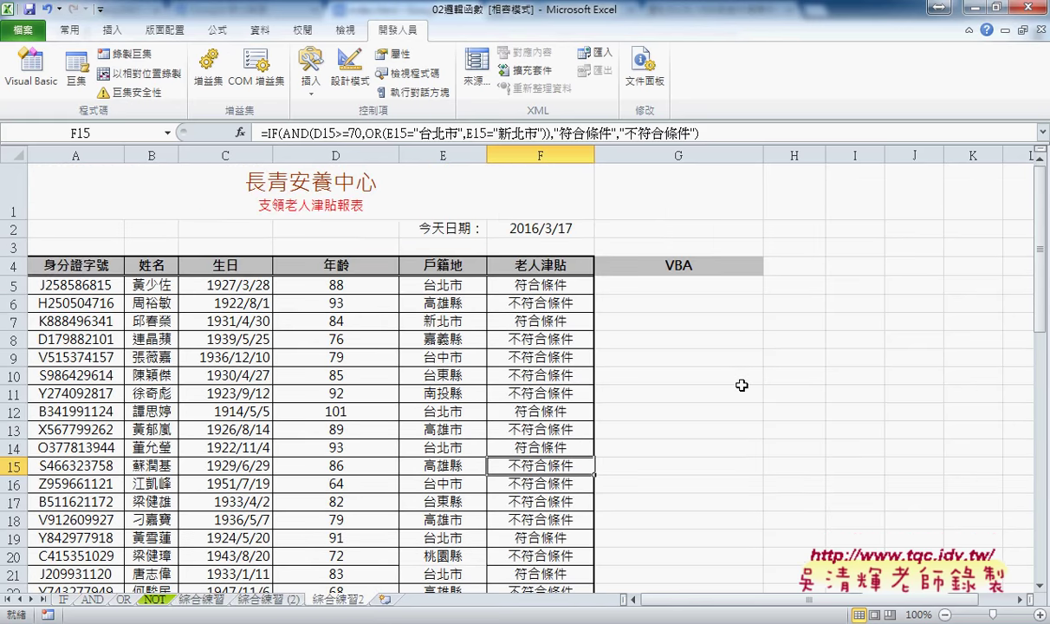
click(699, 287)
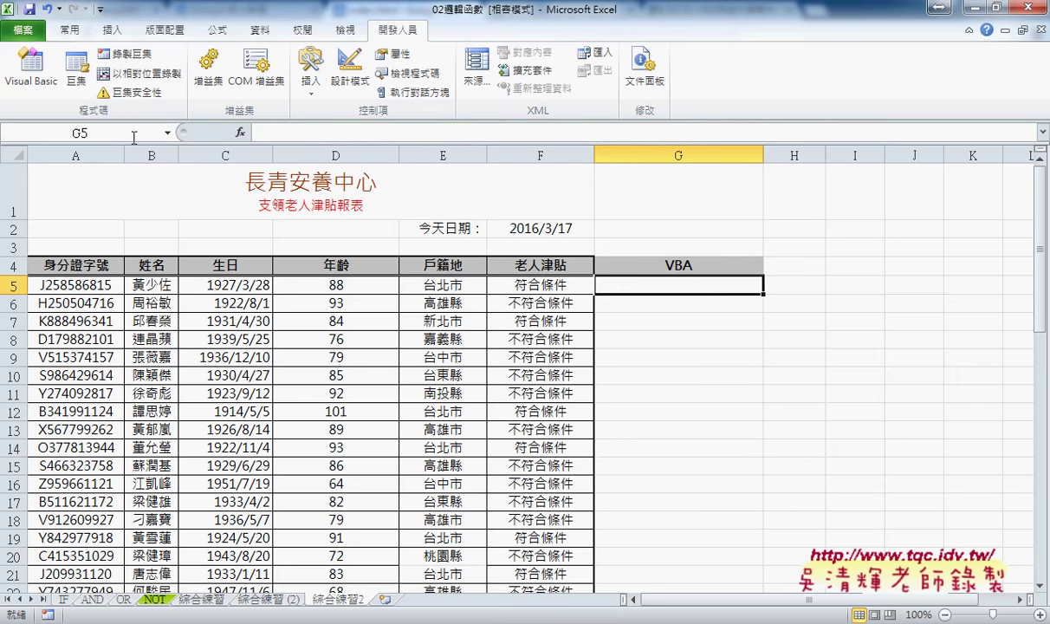
click(52, 95)
scroll(318, 303, down, 1)
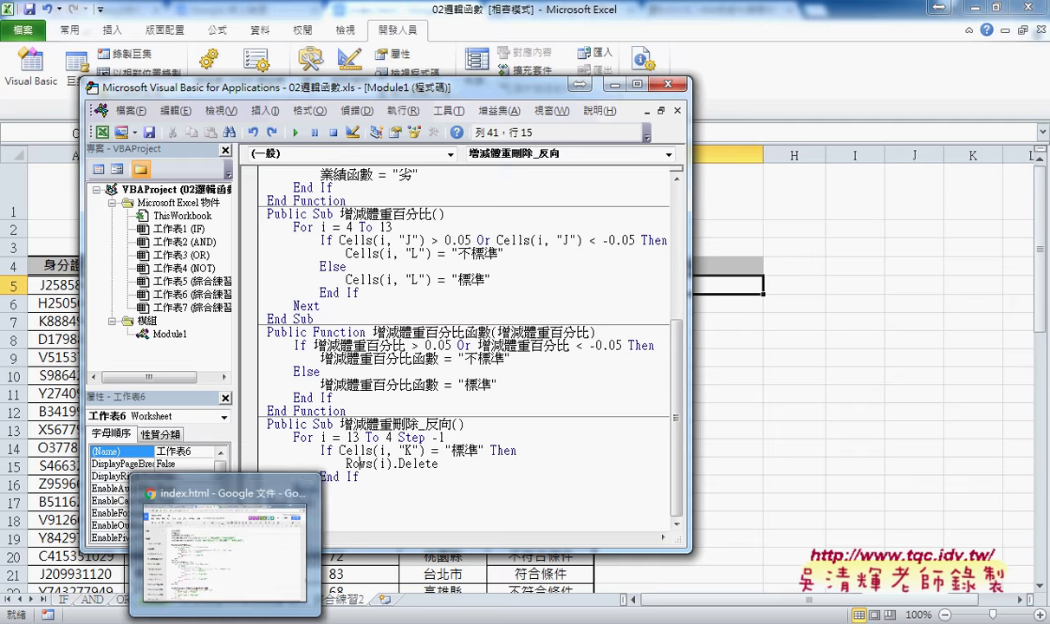
click(288, 476)
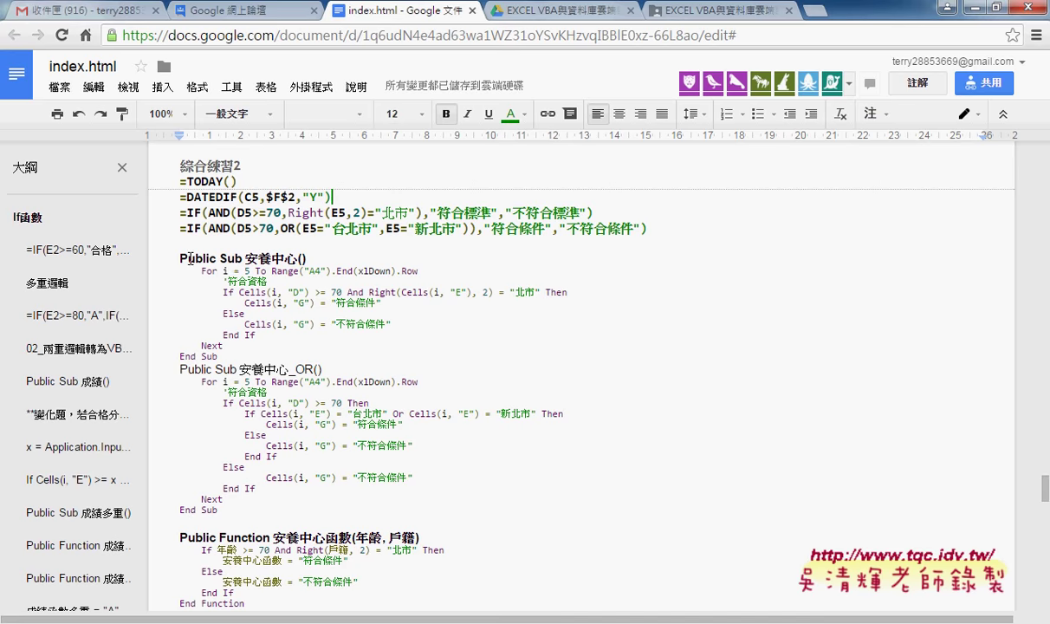
- Select the code from Public Sub 安養中心 through the last End Function of 安養中心函數範圍
drag(181, 257, 299, 351)
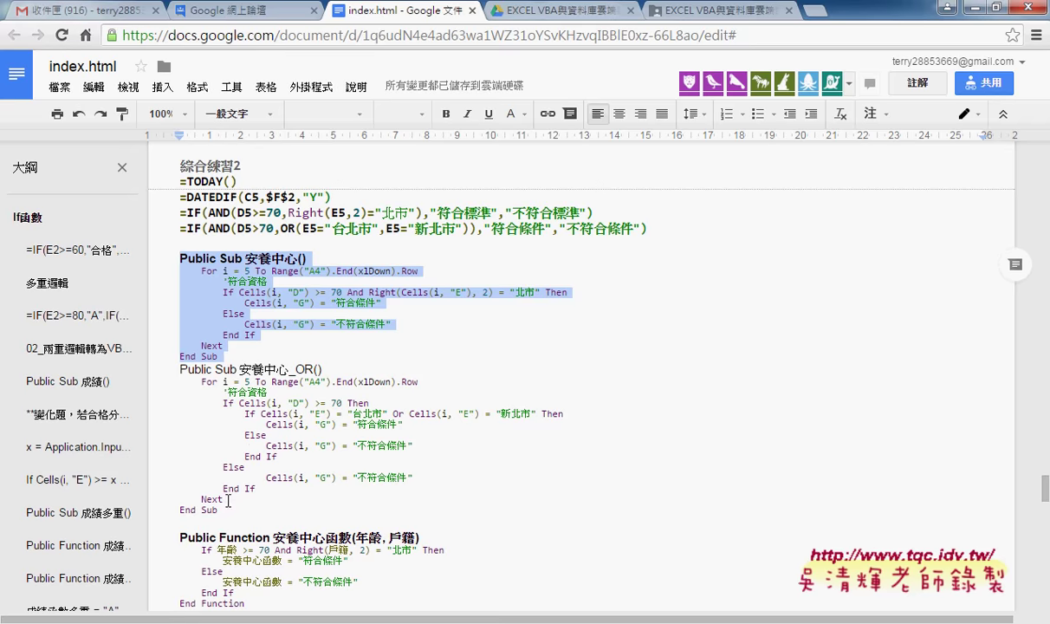
scroll(231, 509, down, 2)
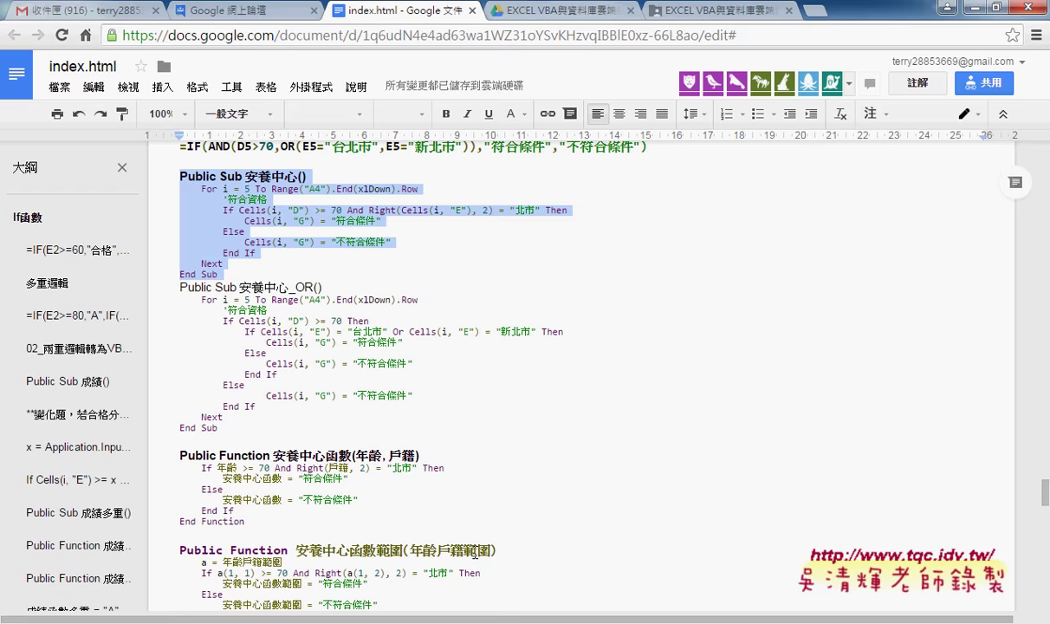
scroll(475, 552, down, 2)
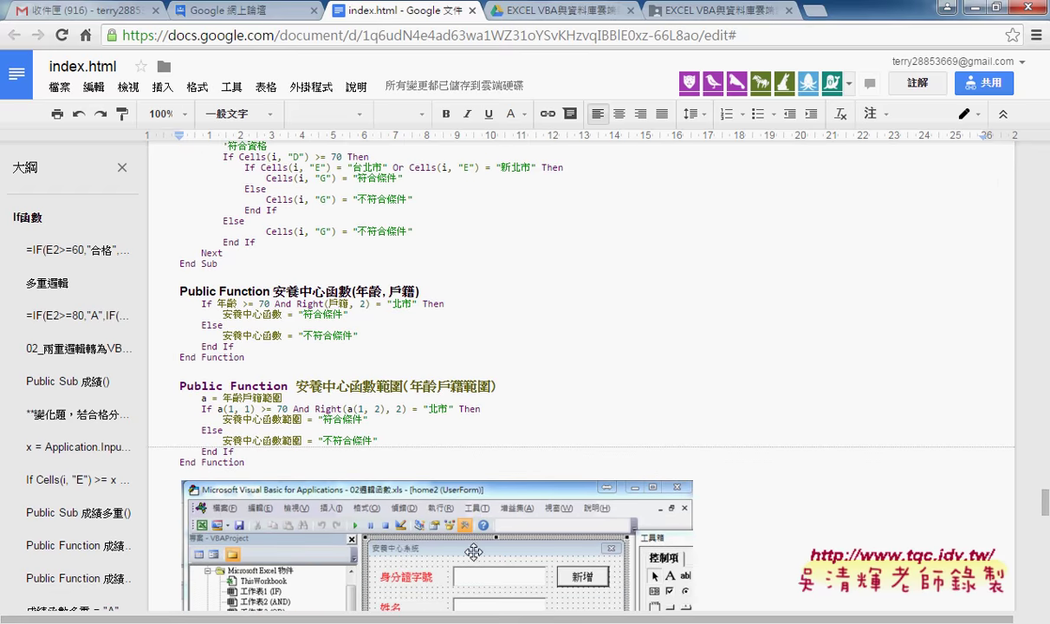
shift+click(261, 459)
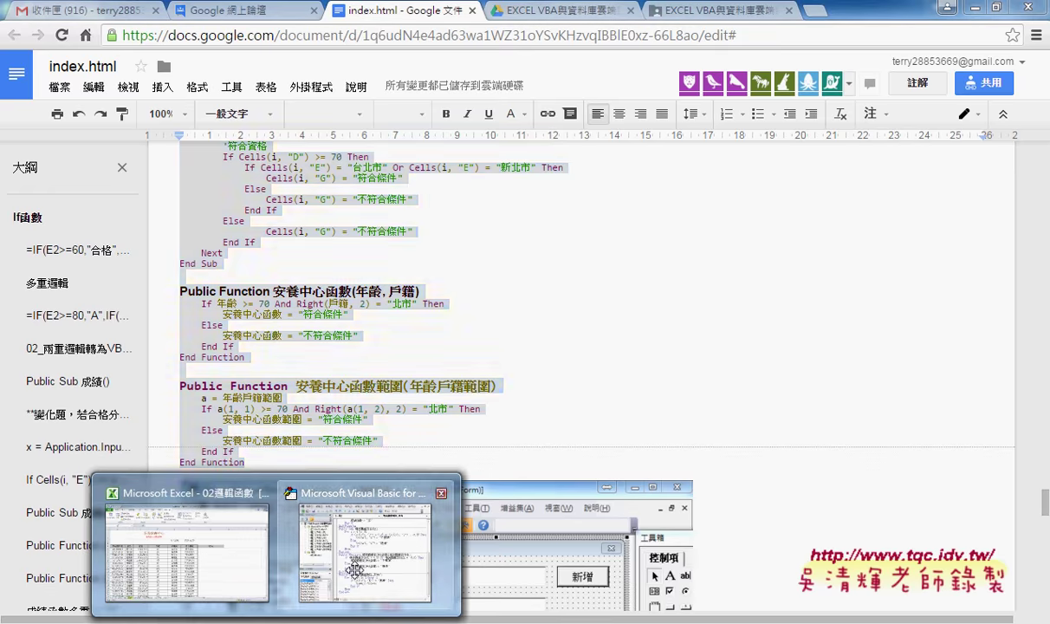
- Paste the copied 安養中心 procedures below the last End Sub in Module1
click(416, 481)
click(296, 516)
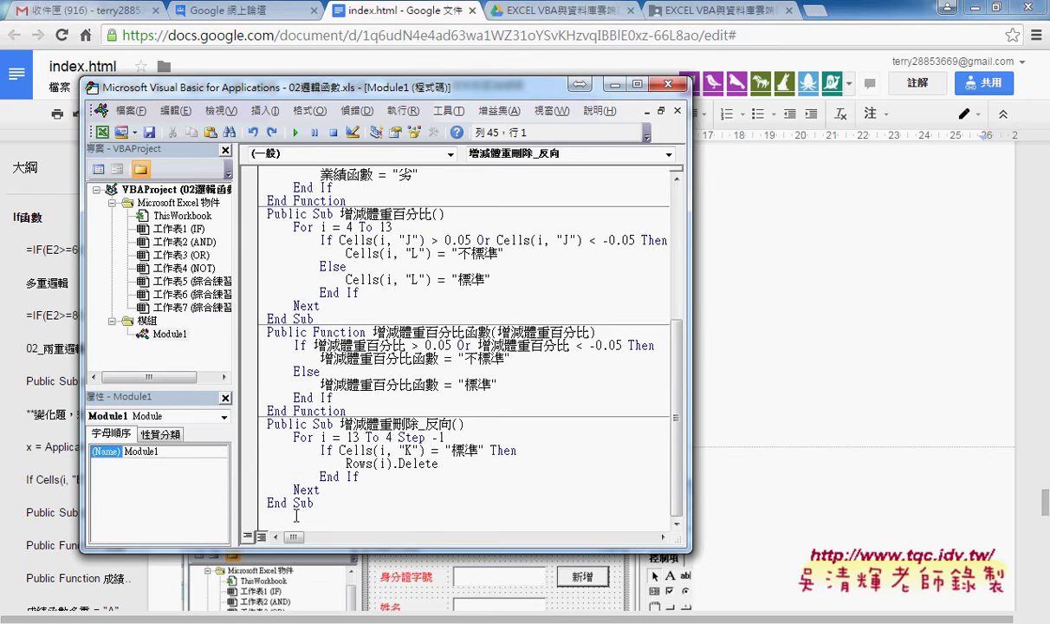
key(ctrl+v)
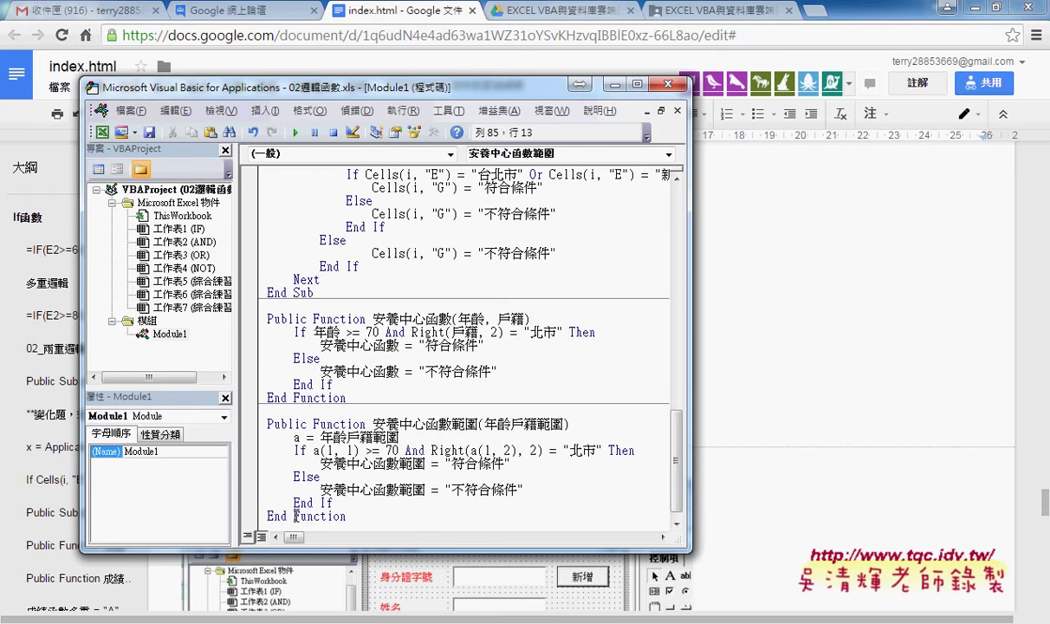
- Minimize the browser, then move and widen the editor so the Excel sheet shows behind
click(944, 8)
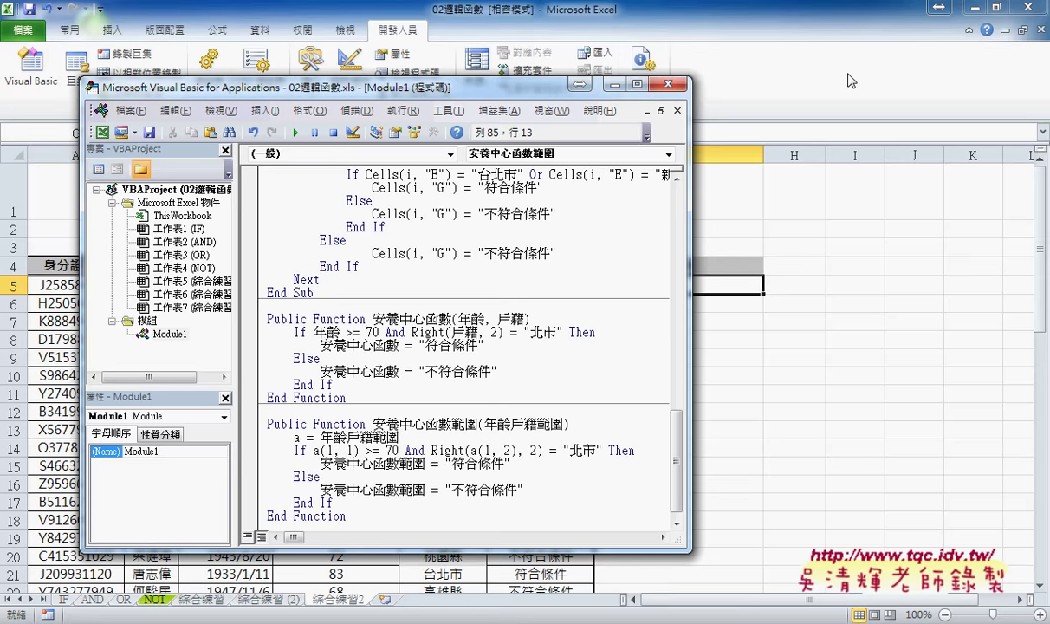
drag(483, 88, 349, 91)
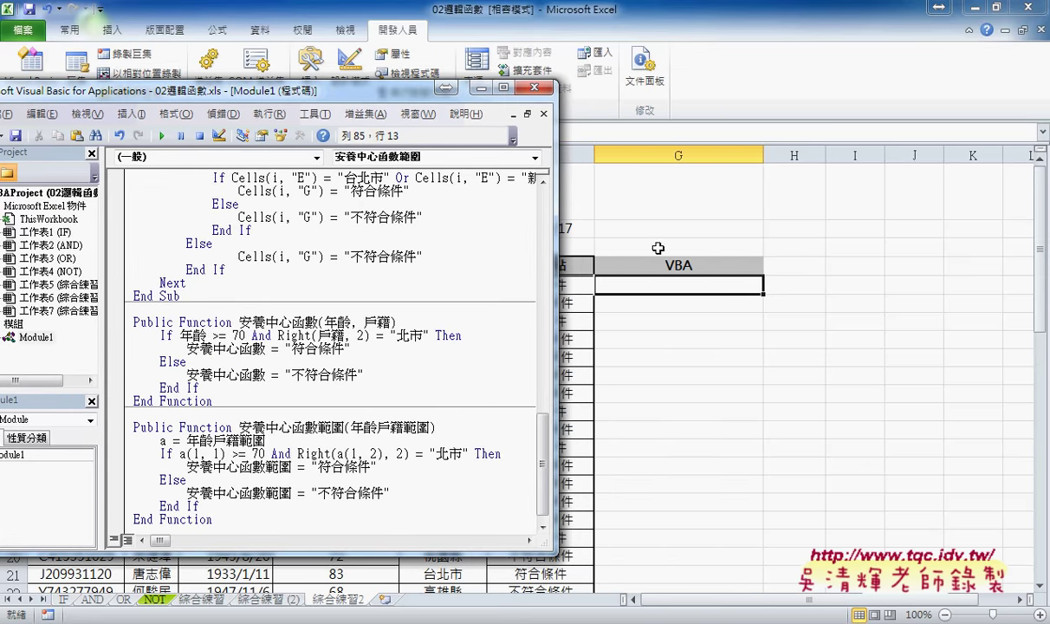
scroll(465, 280, up, 6)
click(264, 241)
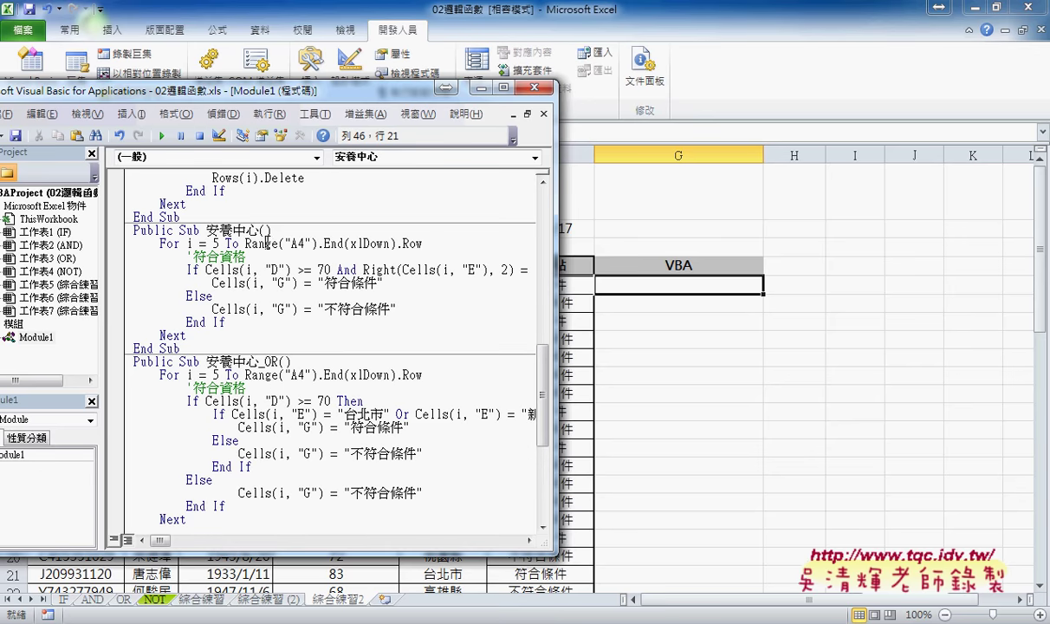
drag(555, 269, 651, 265)
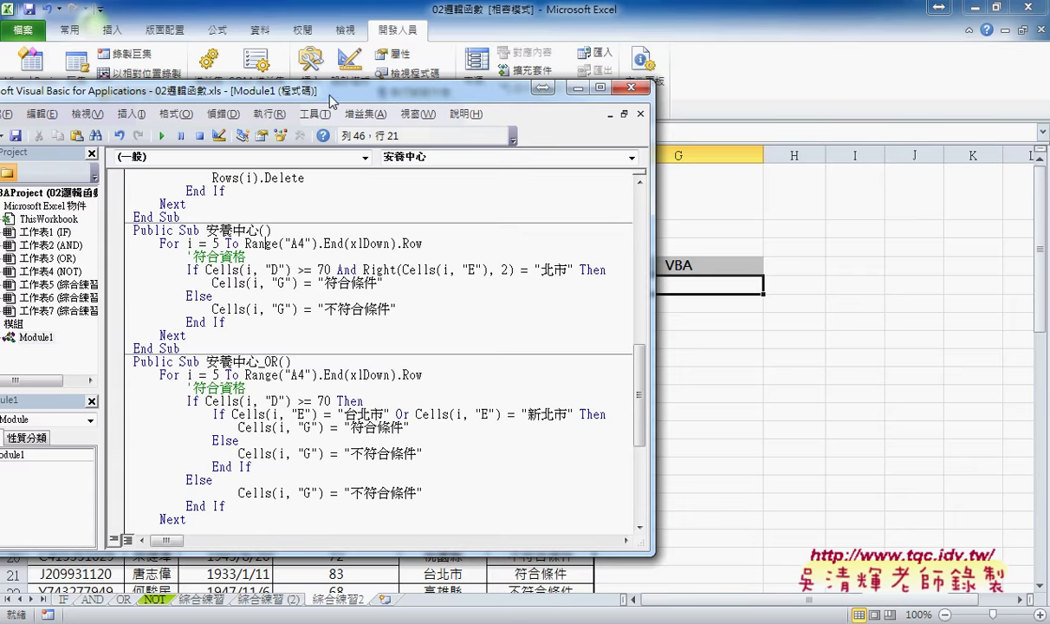
drag(386, 95, 1017, 103)
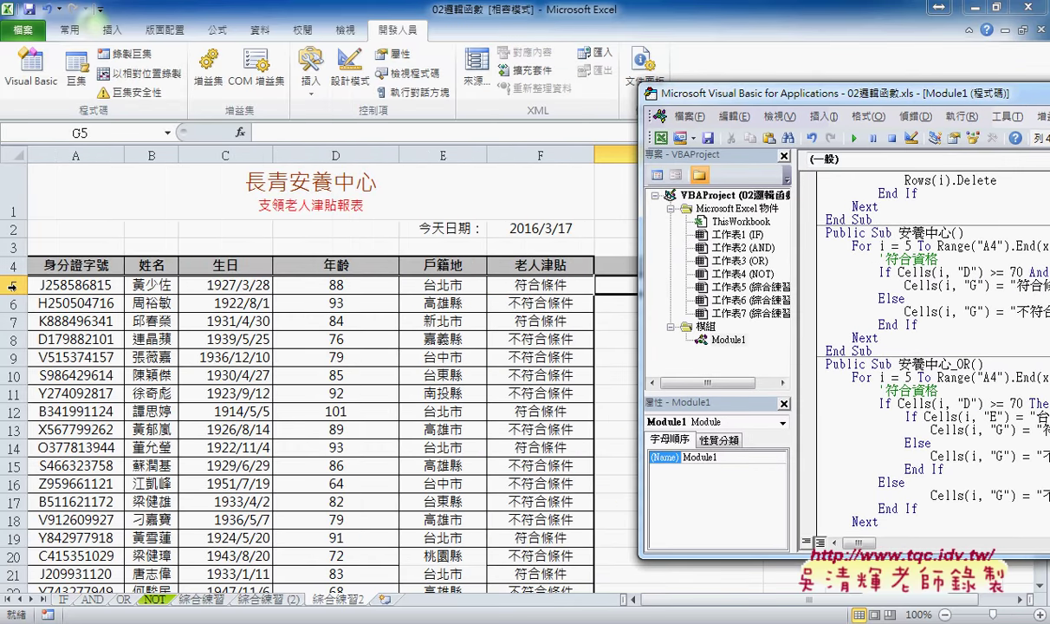
- Highlight the loop's start value 5 and its Range("A4").End(xlDown).Row limit, then select Excel cell A4
double_click(909, 246)
drag(920, 96, 872, 97)
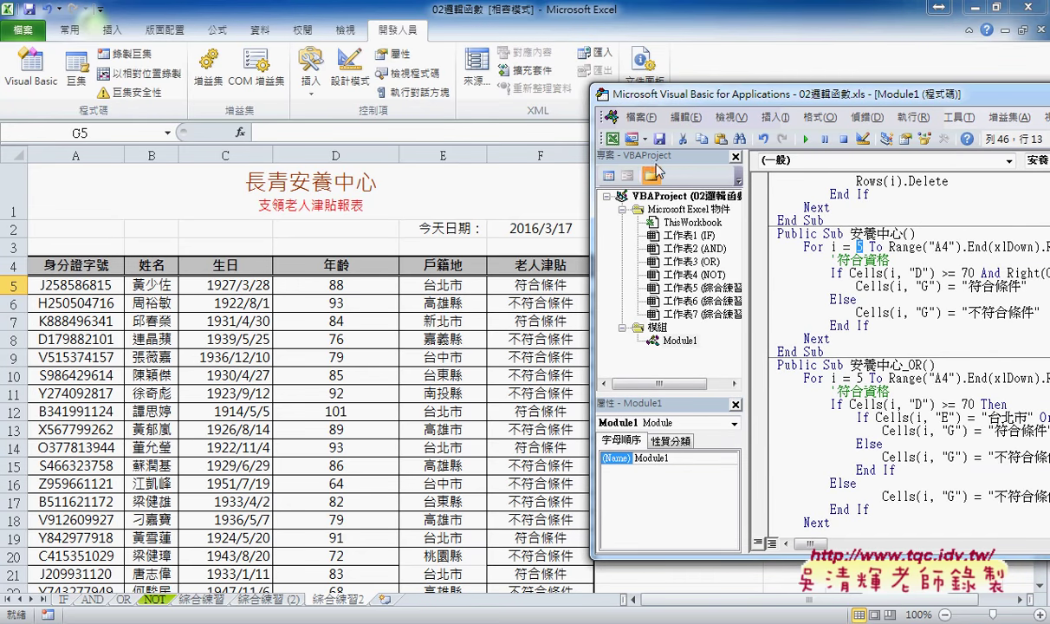
drag(677, 95, 594, 99)
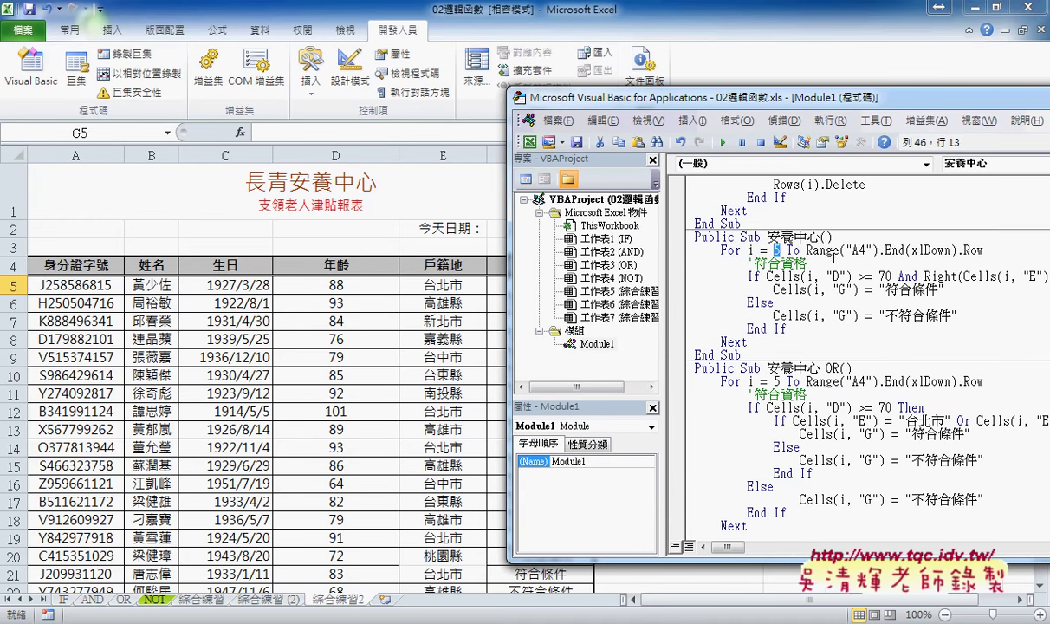
drag(806, 250, 985, 250)
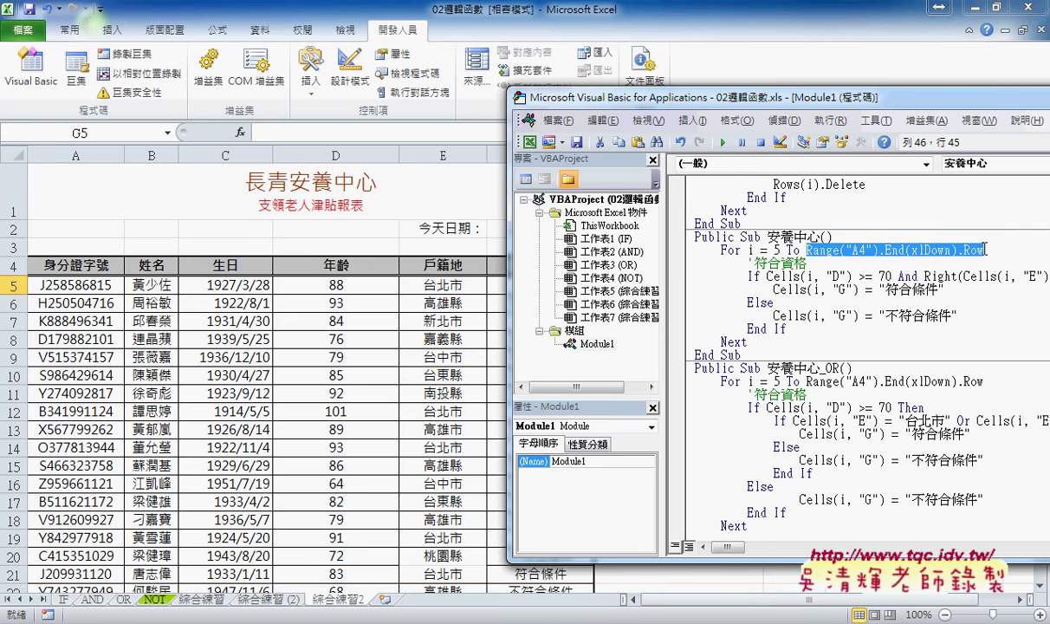
drag(985, 251, 878, 250)
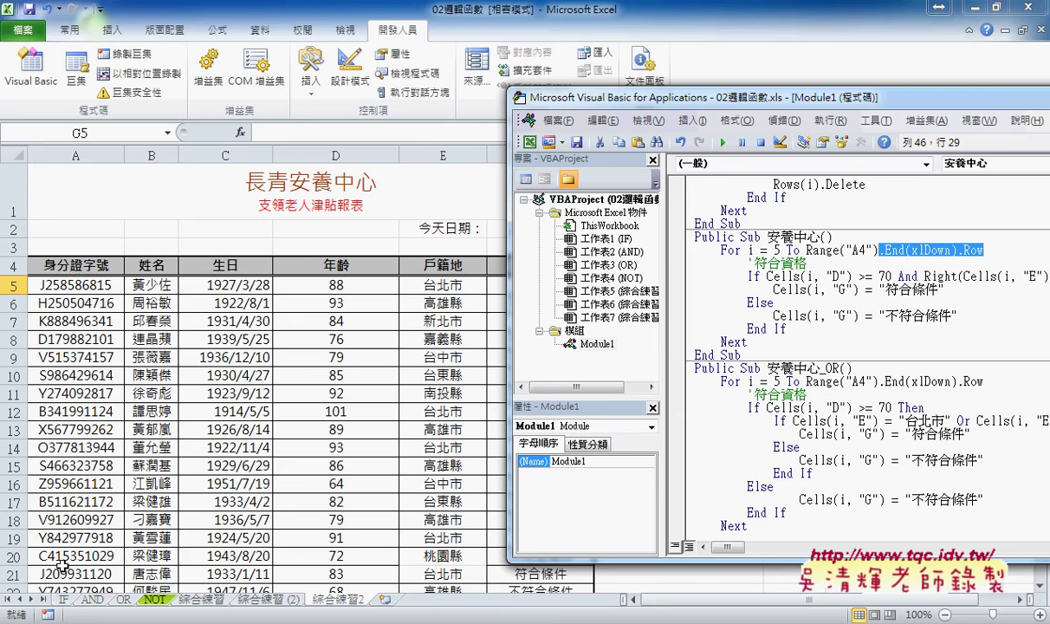
click(76, 266)
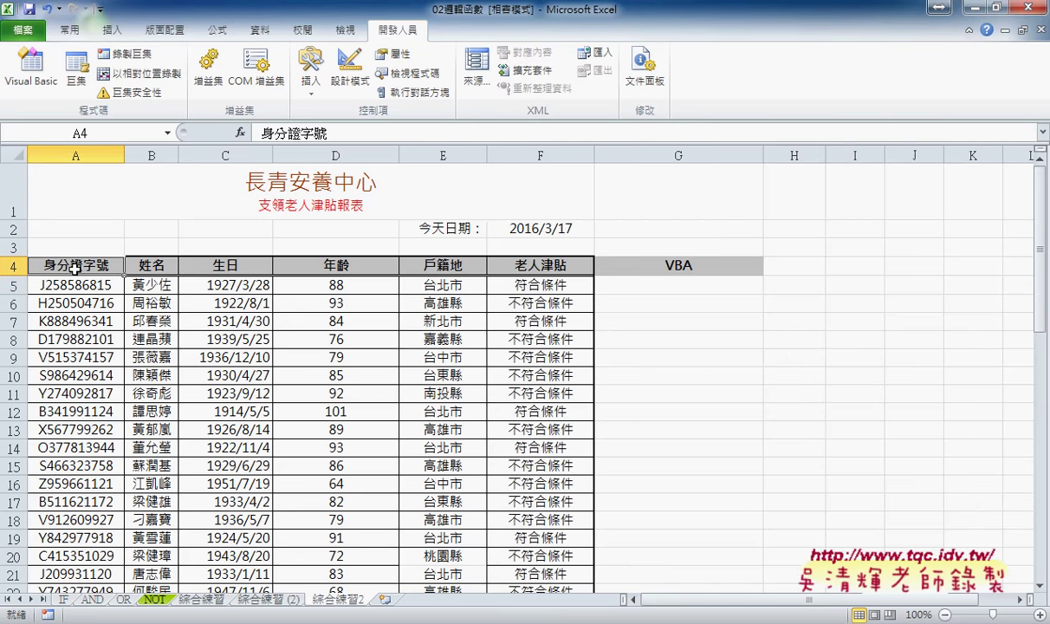
- Jump from A4 down to confirm data ends at row 33, then bring the VBA editor back
key(ctrl+Down)
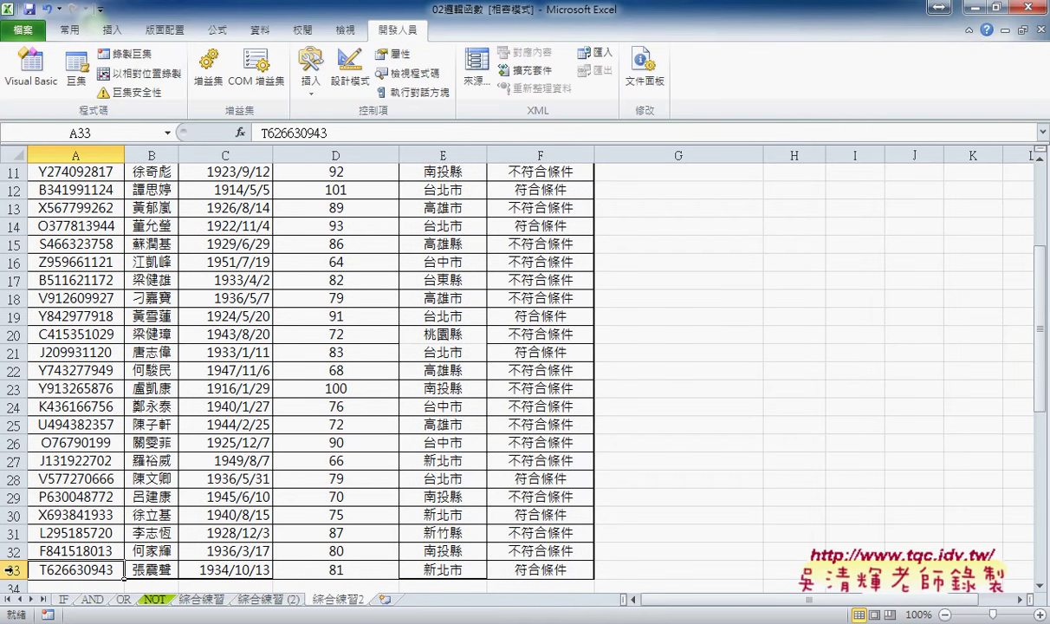
scroll(35, 534, up, 4)
click(84, 277)
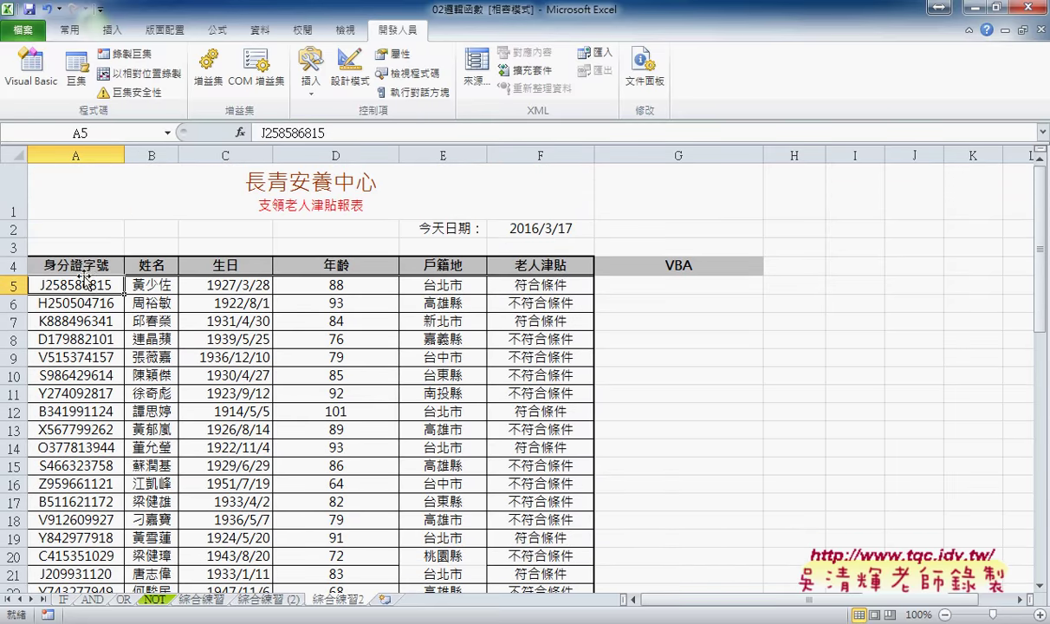
click(81, 260)
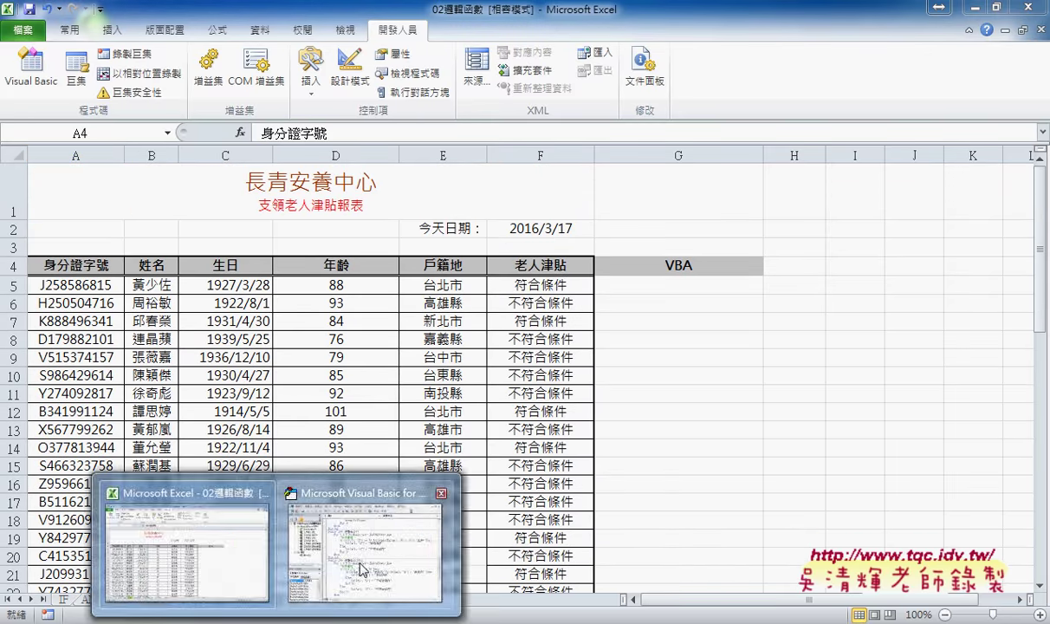
click(363, 570)
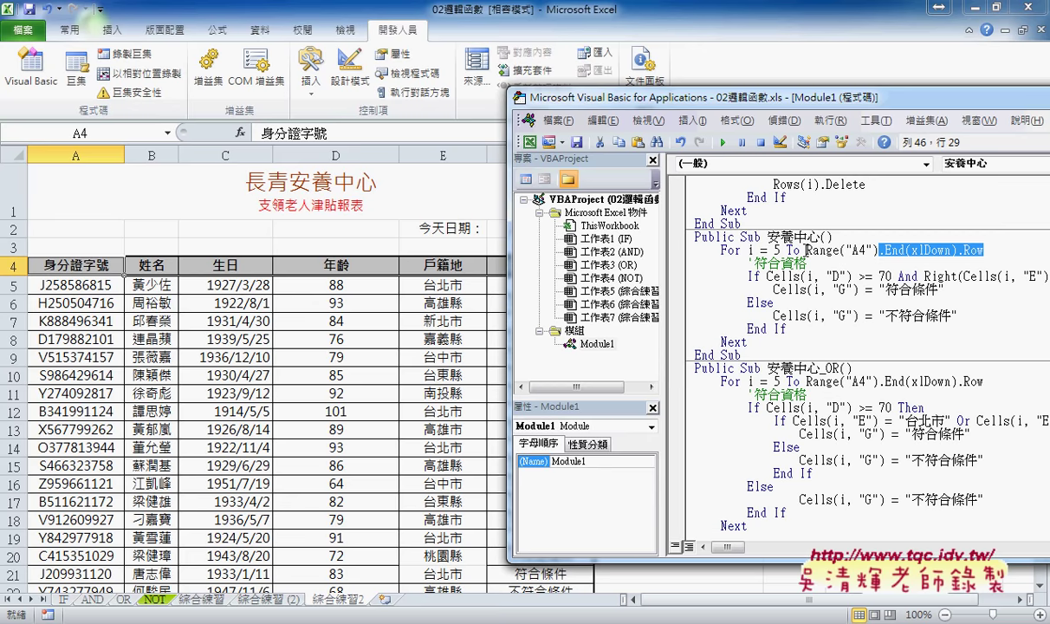
- Retype the For line's limit so it reads Range("A4").End(xlDown).Row using IntelliSense
drag(807, 250, 987, 254)
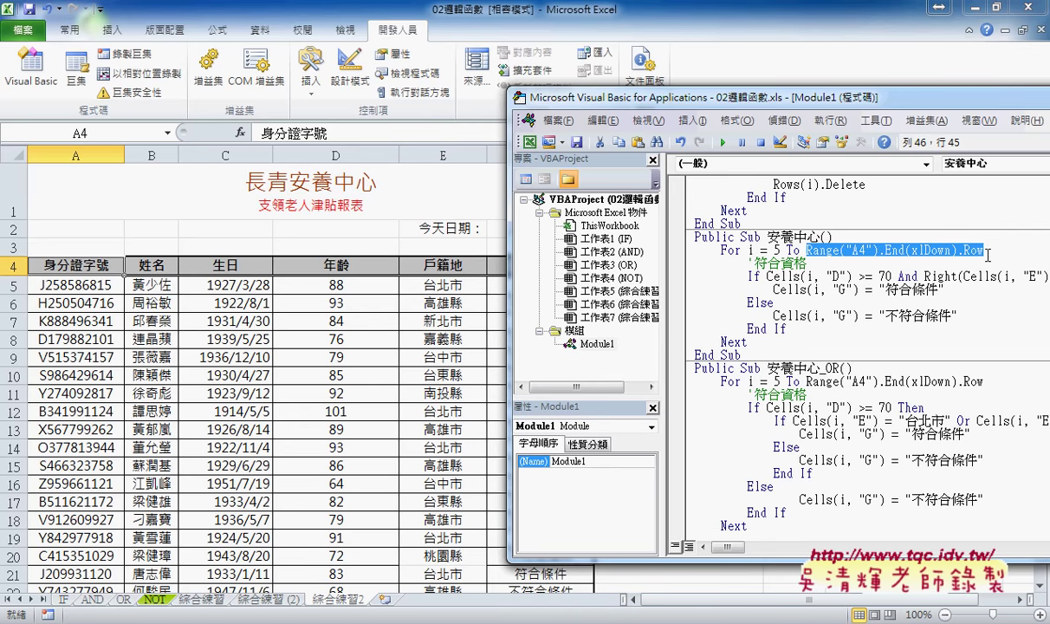
drag(987, 254, 882, 254)
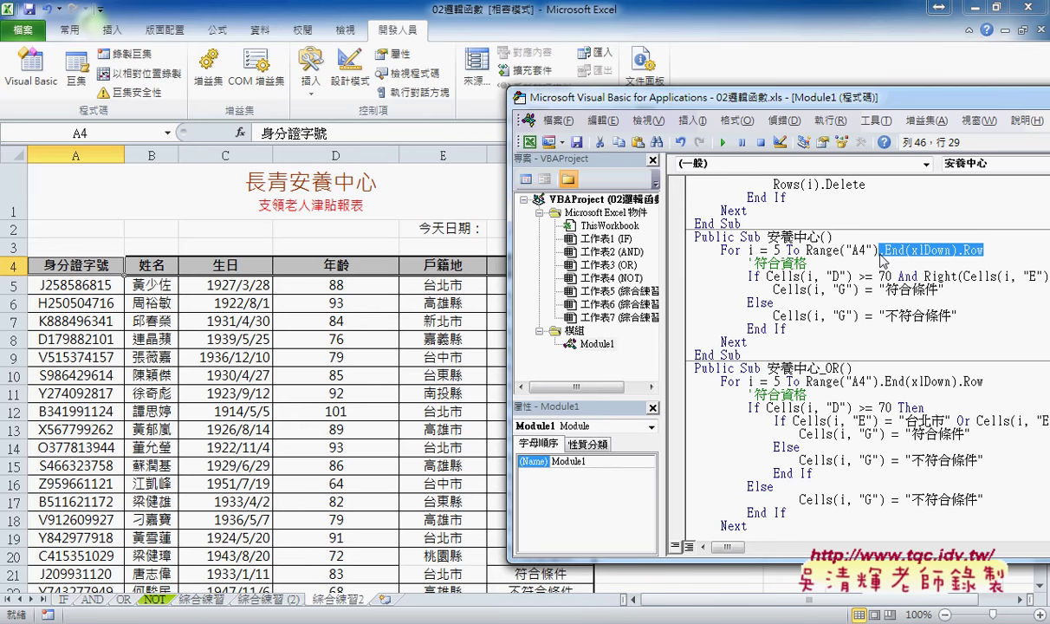
text(.)
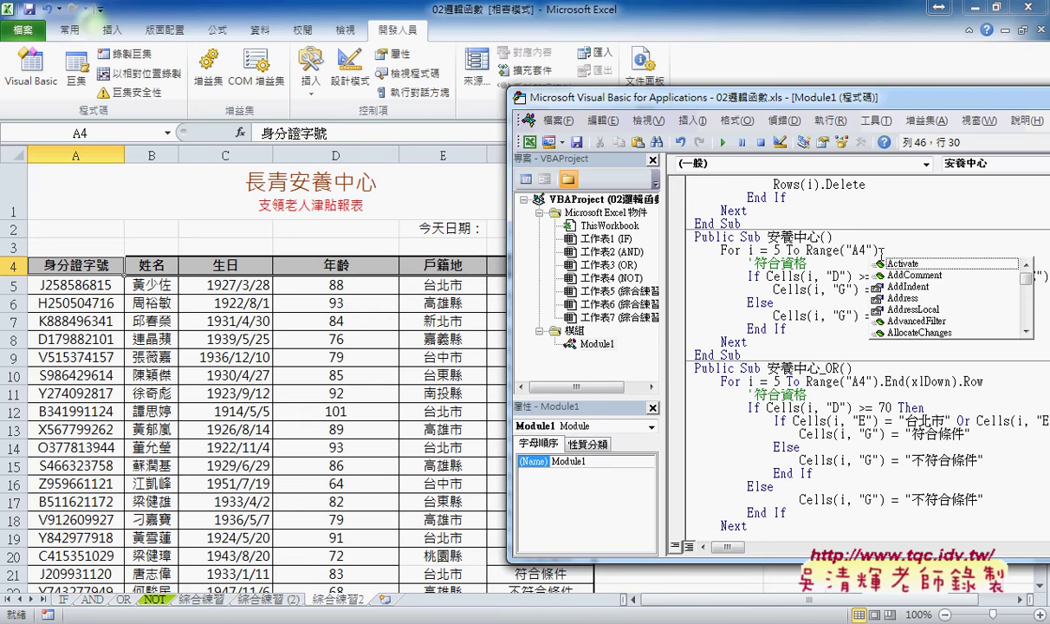
text(End)
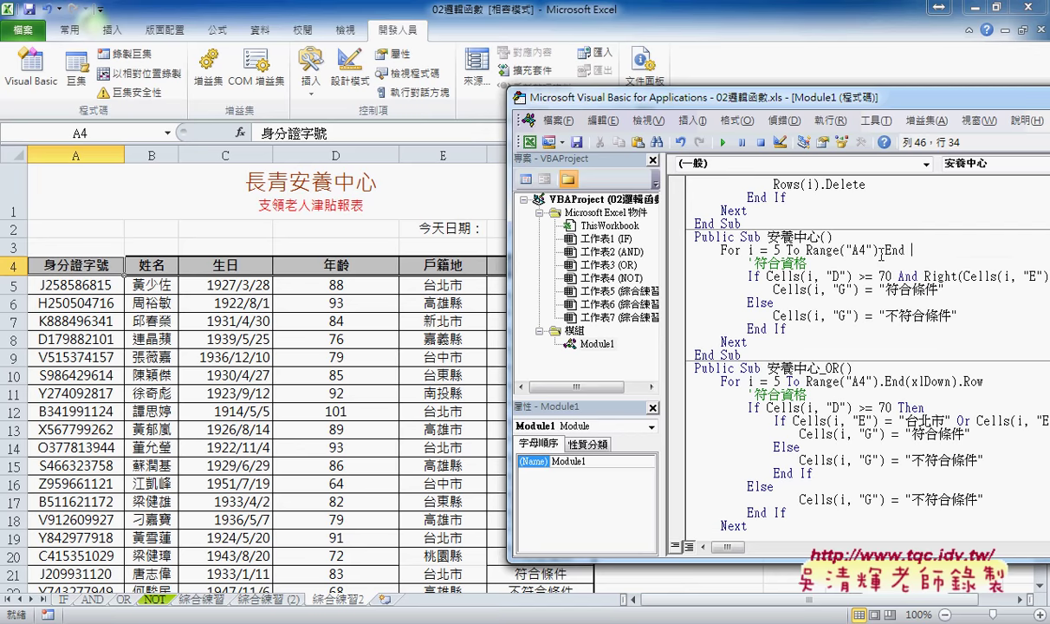
key(BackSpace)
text(()
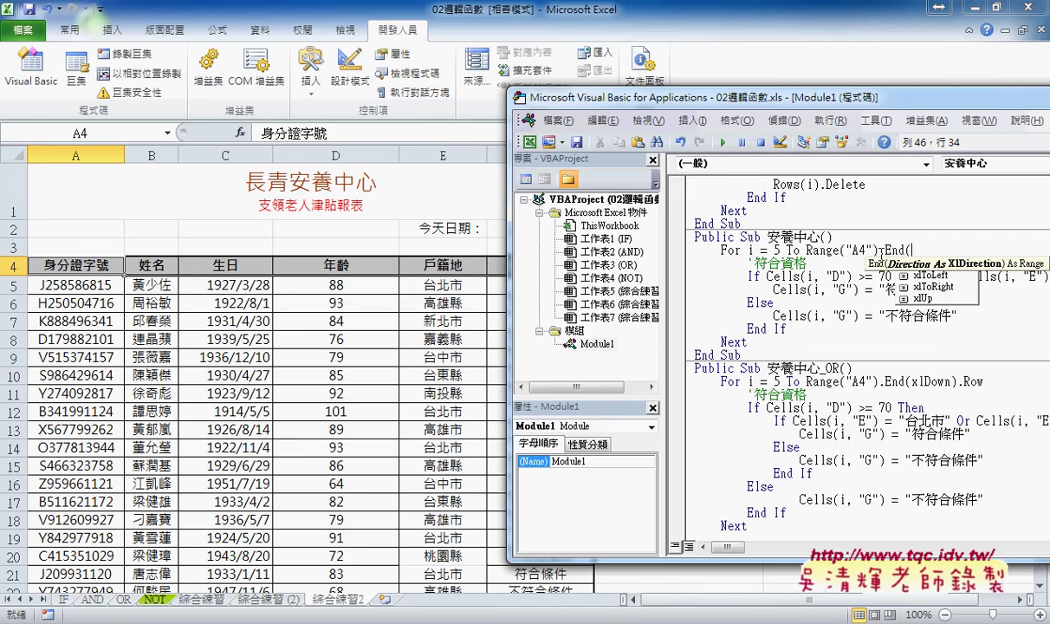
key(Down)
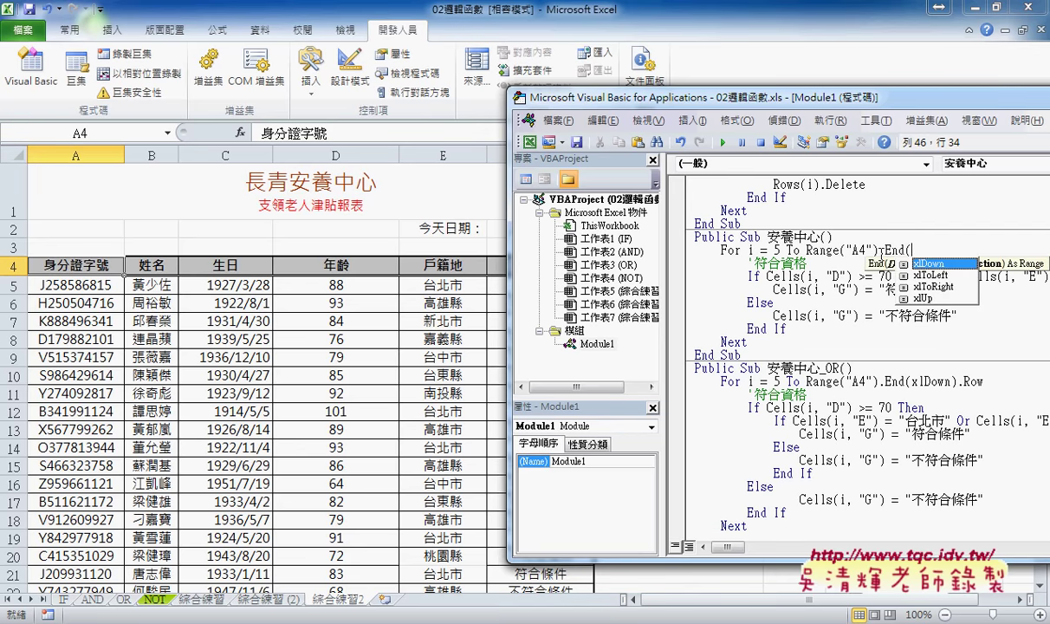
key(space)
text())
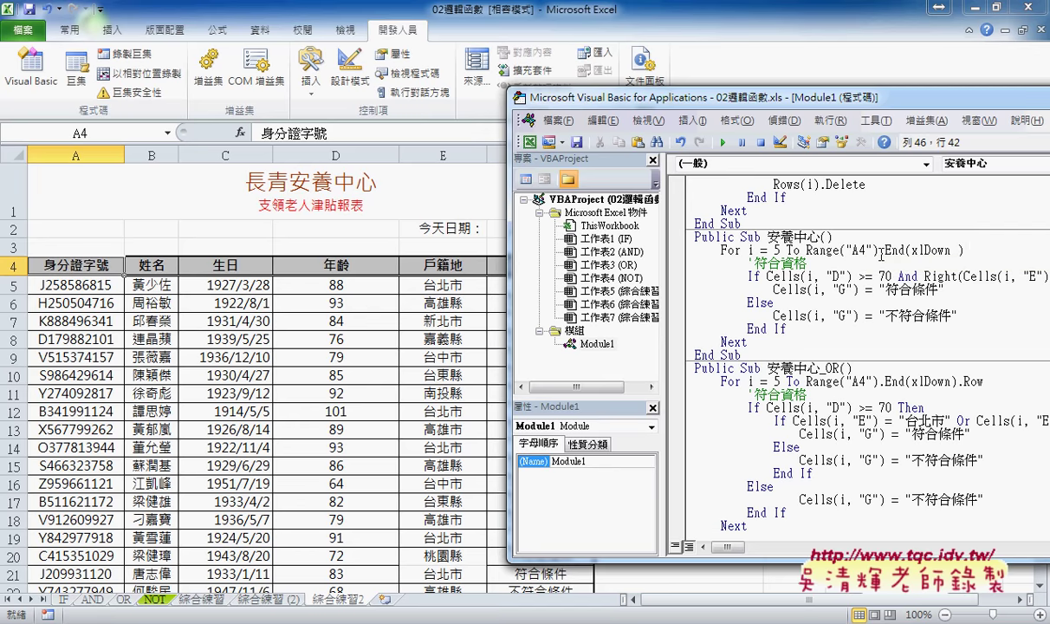
text(.)
text(ㄝ)
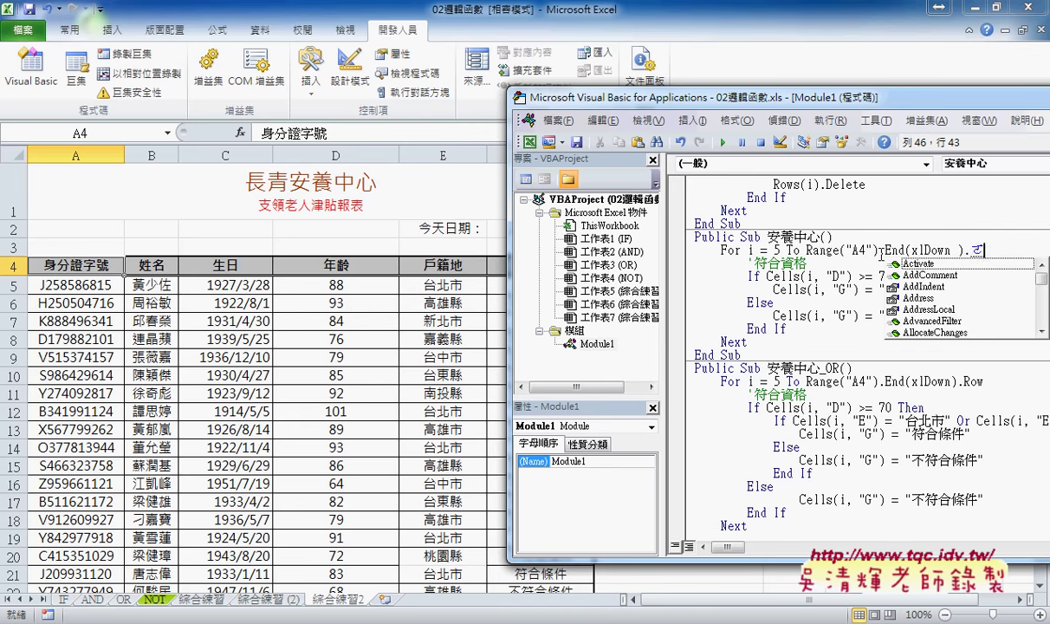
key(BackSpace)
text(r)
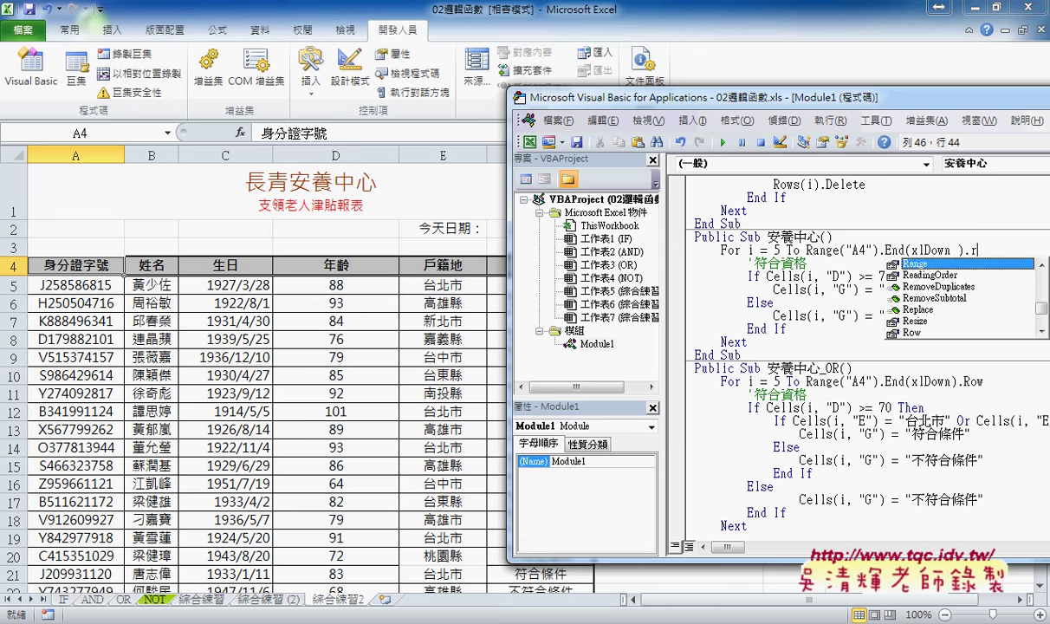
text(ow)
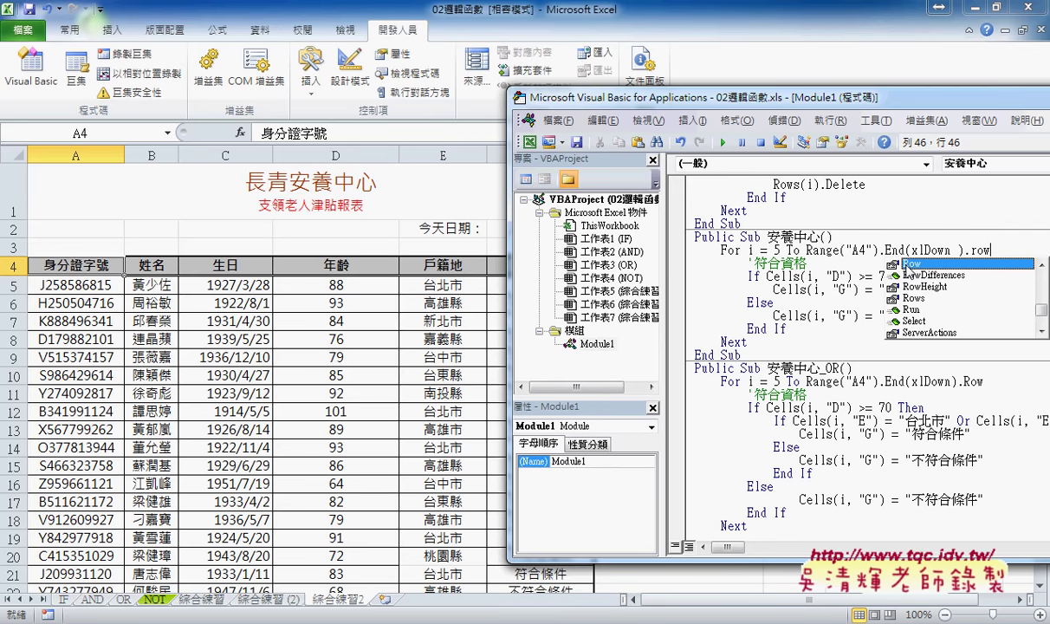
click(984, 250)
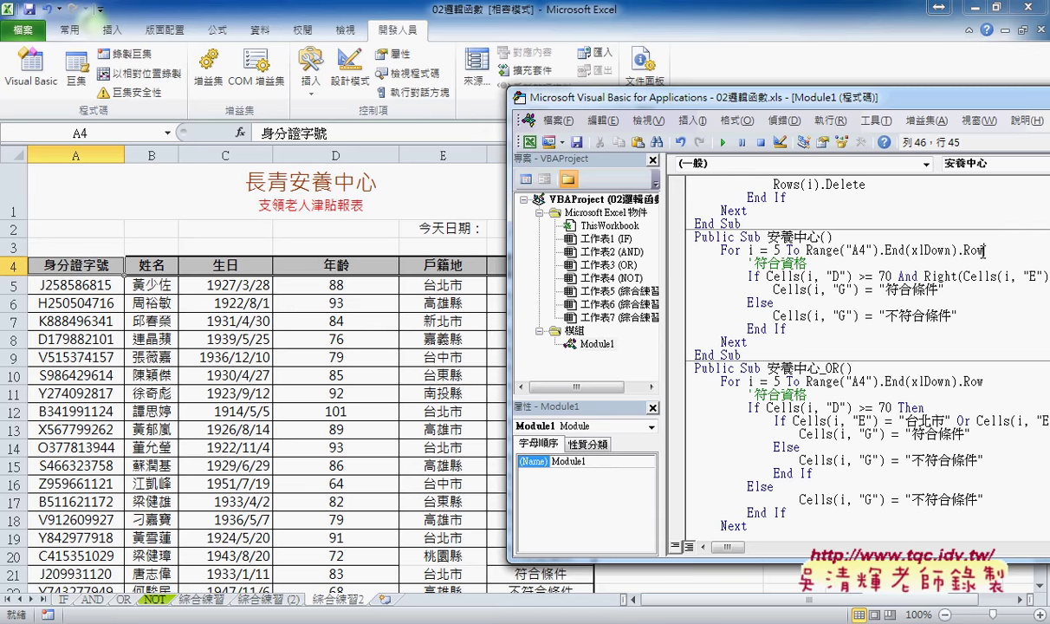
drag(984, 250, 808, 251)
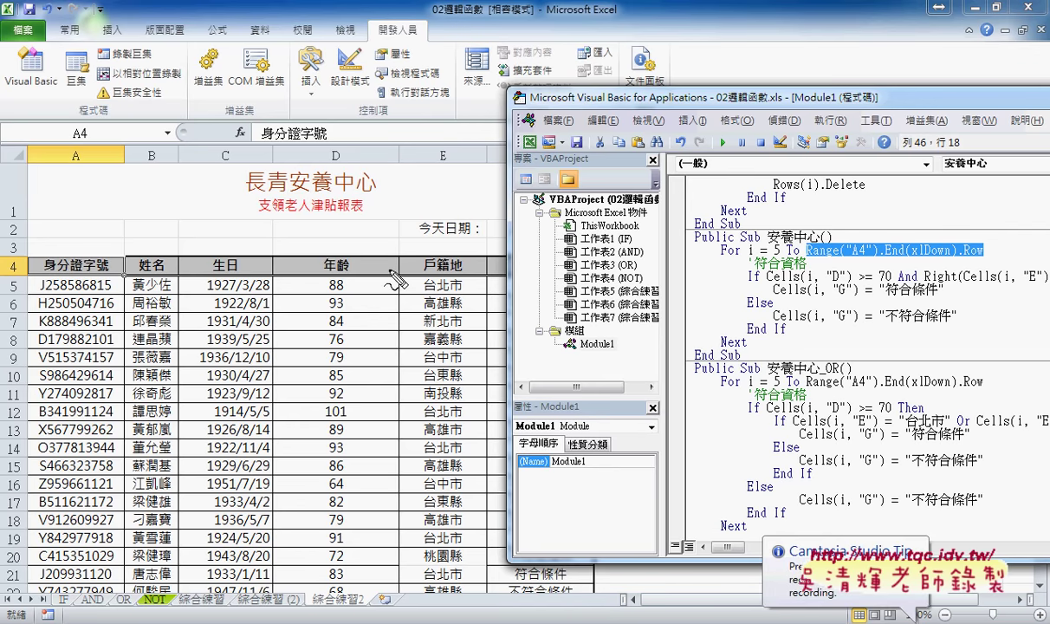
drag(343, 178, 333, 167)
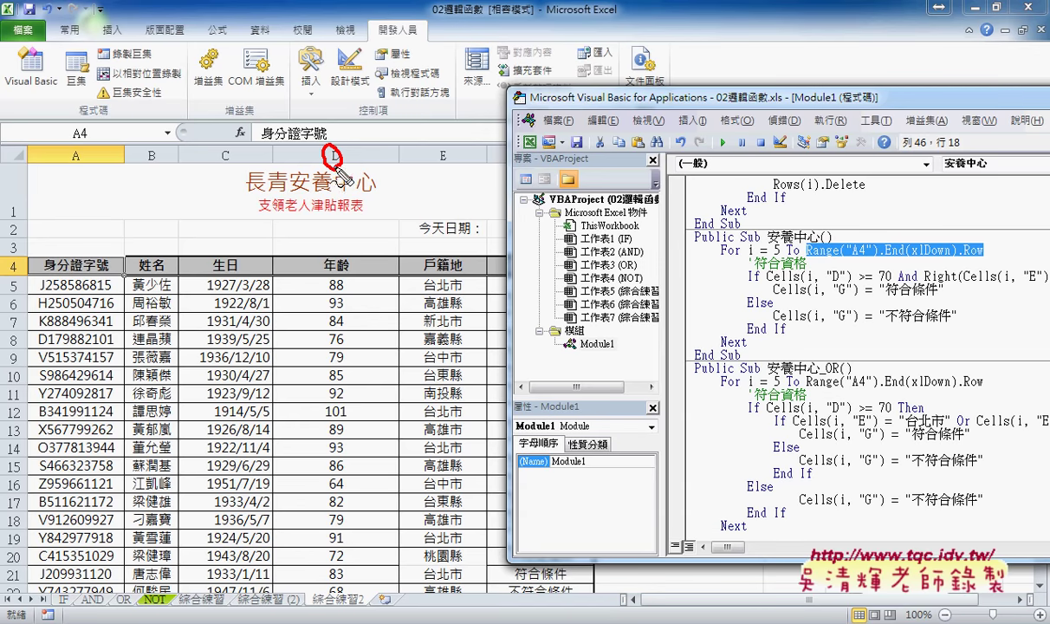
drag(442, 141, 430, 147)
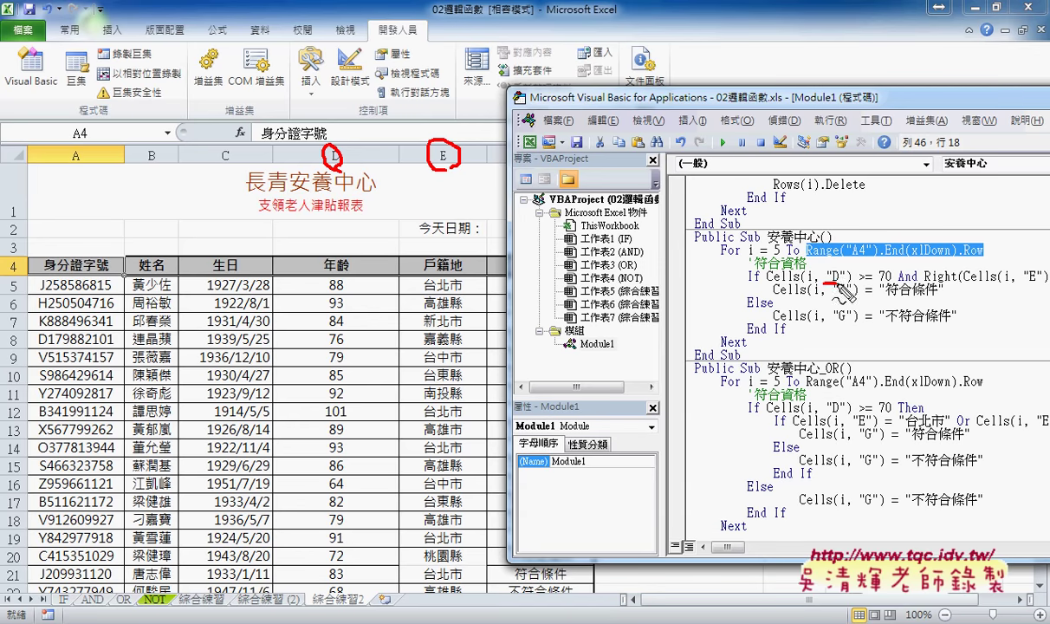
drag(825, 279, 917, 282)
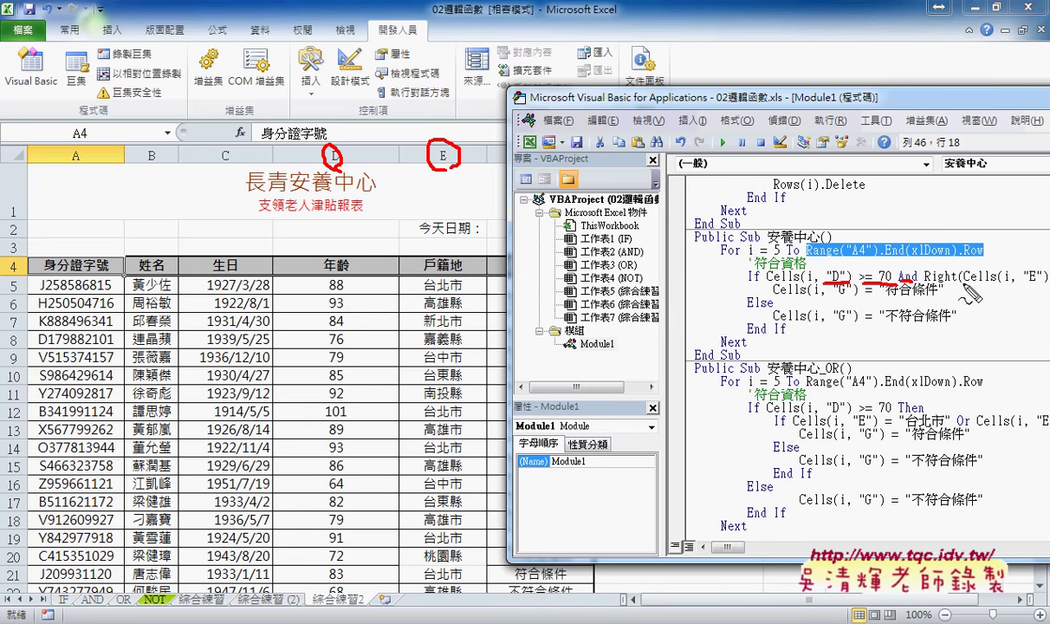
drag(925, 280, 957, 281)
key(Escape)
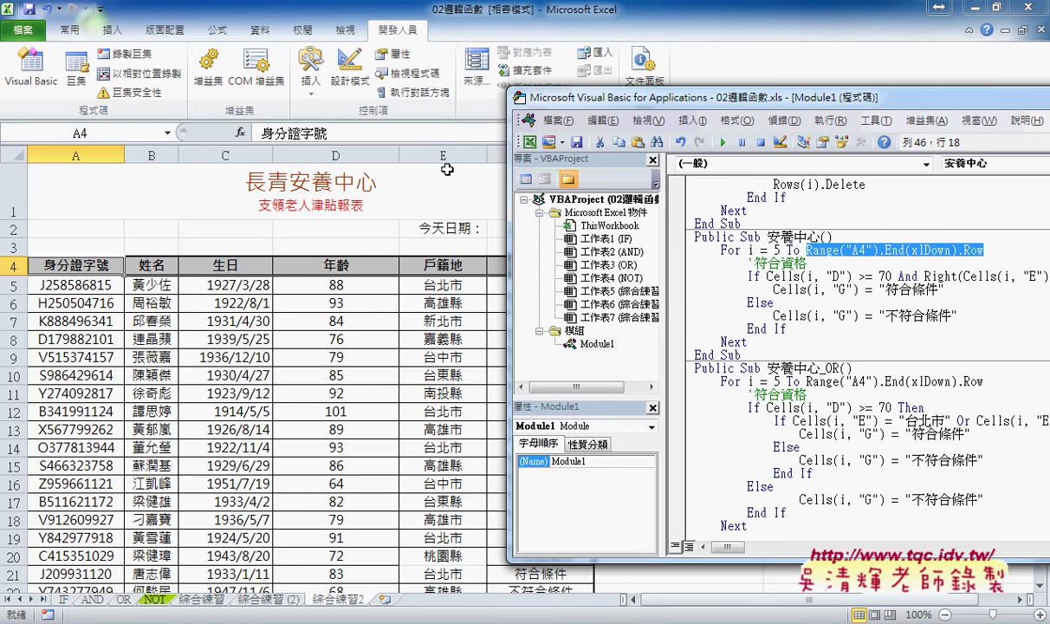
drag(607, 98, 421, 96)
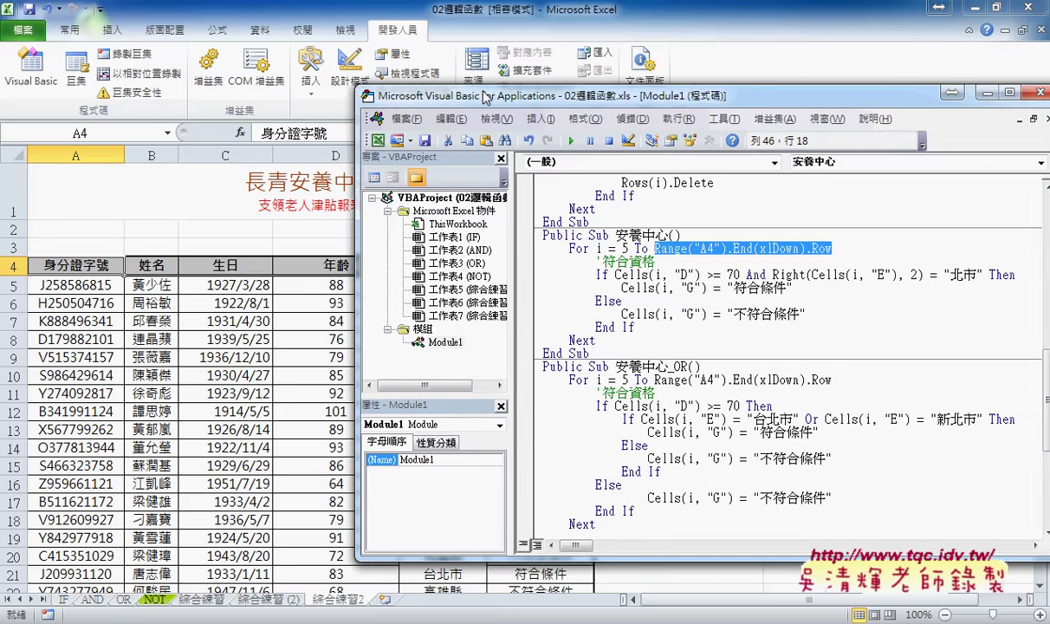
drag(884, 274, 779, 275)
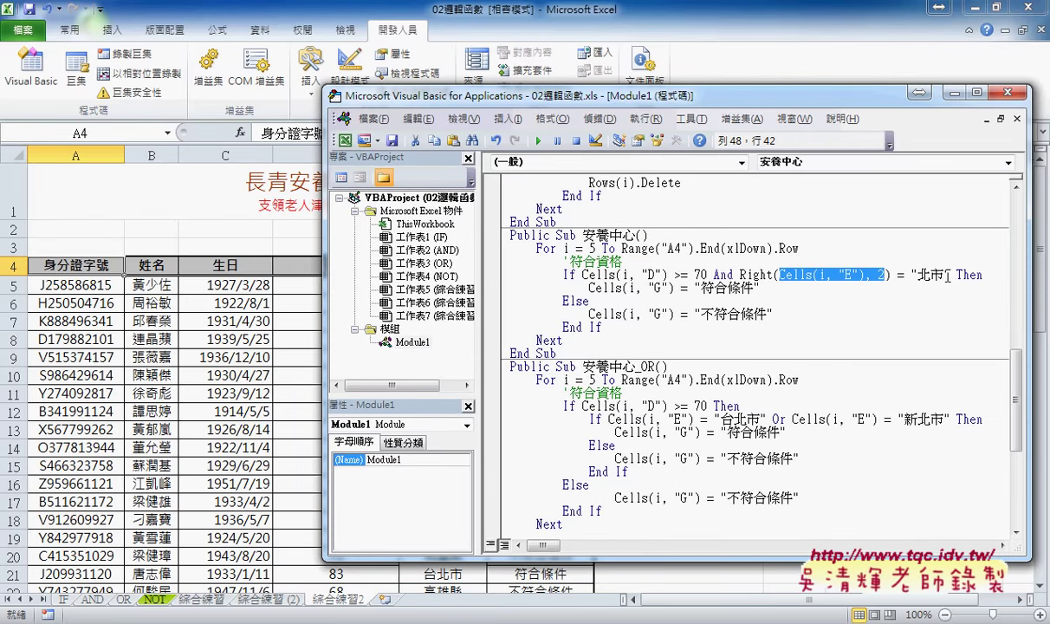
drag(950, 275, 739, 275)
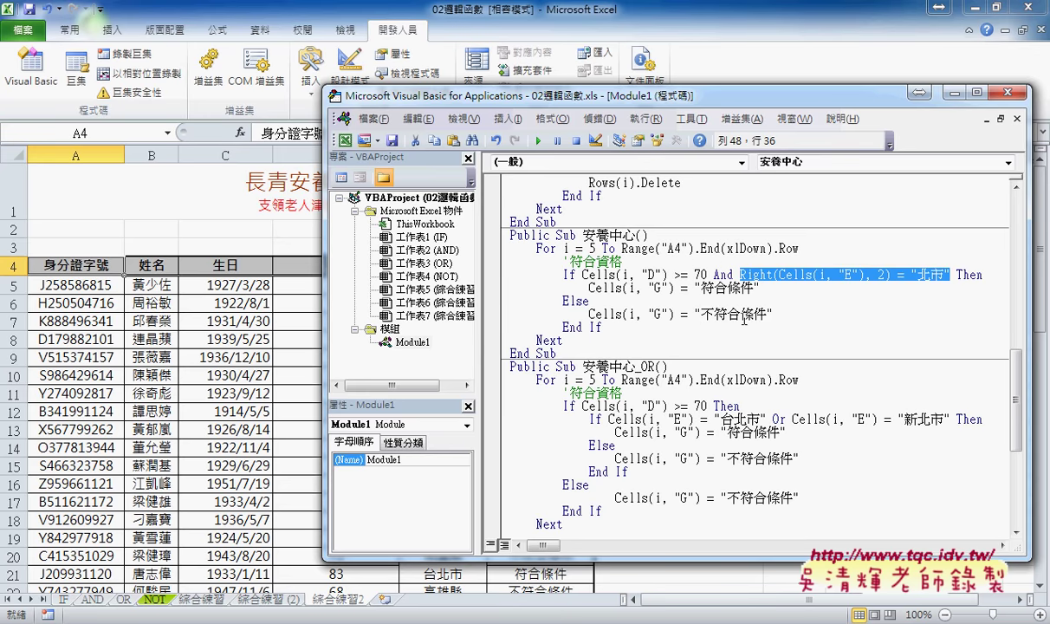
drag(726, 102, 235, 106)
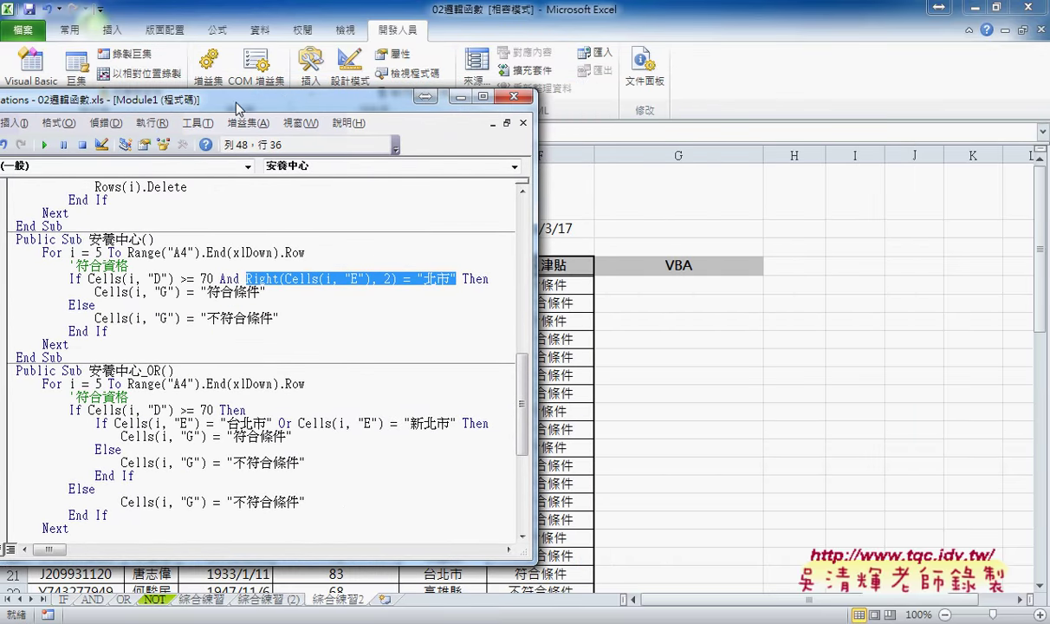
- Run the 安養中心 Sub to fill column G with 符合條件 or 不符合條件 for each resident
click(267, 316)
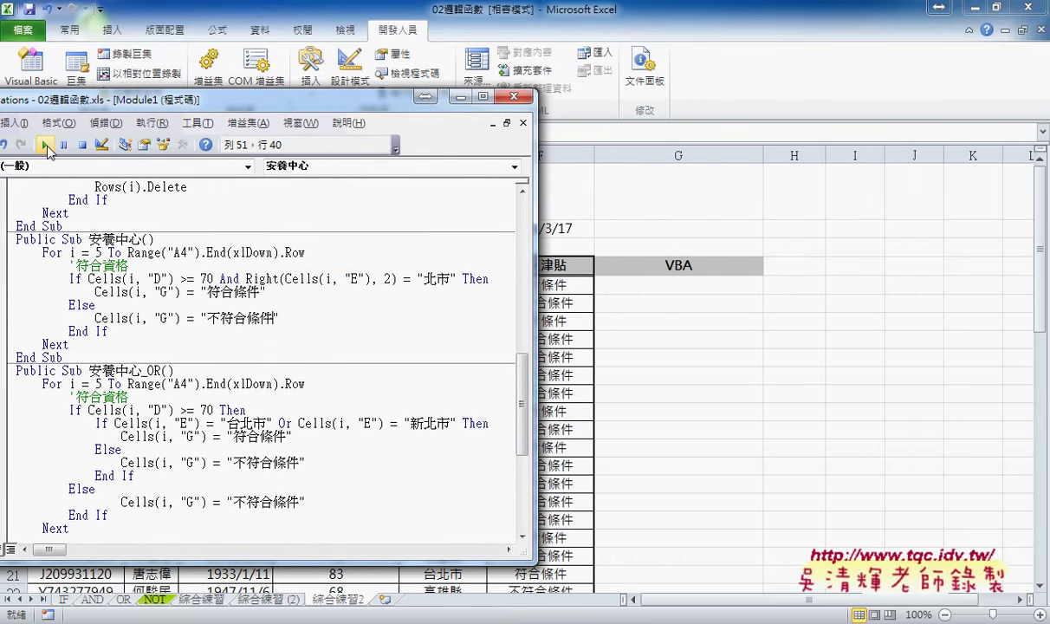
click(44, 144)
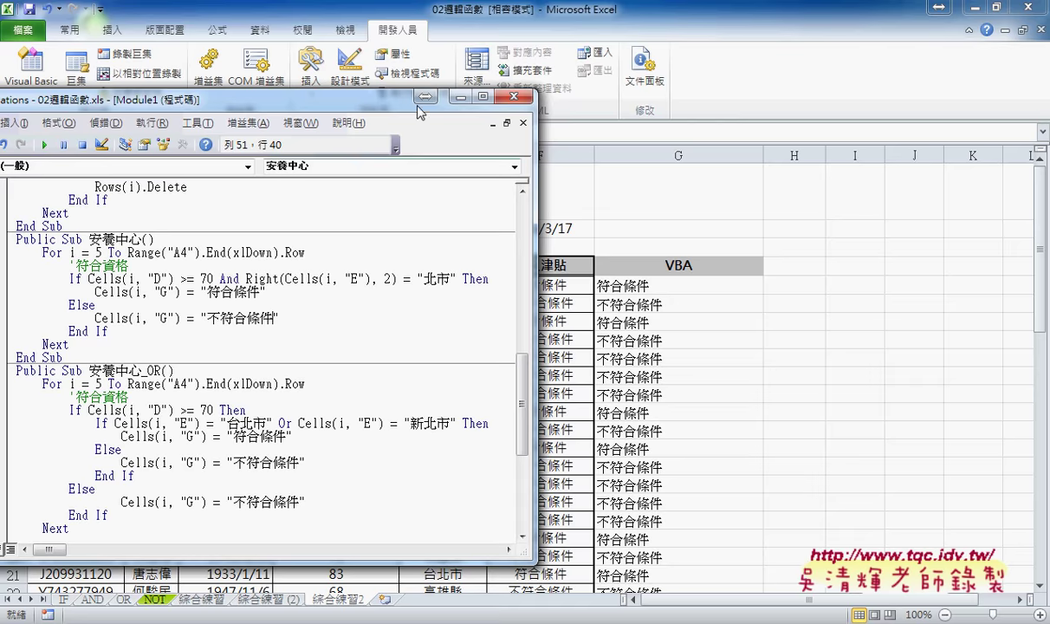
drag(371, 98, 276, 106)
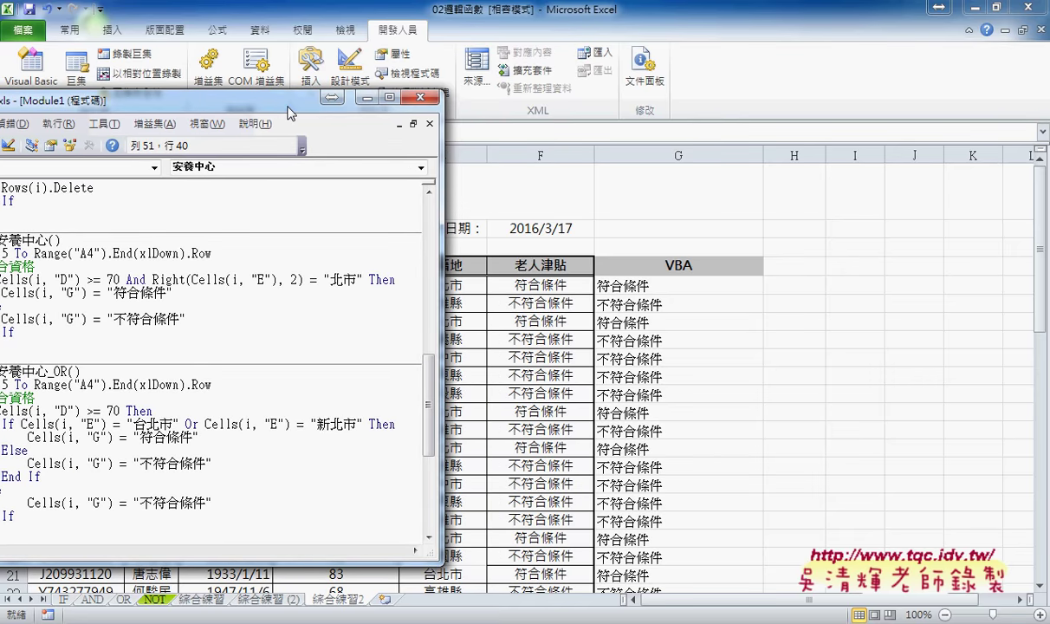
drag(282, 105, 436, 96)
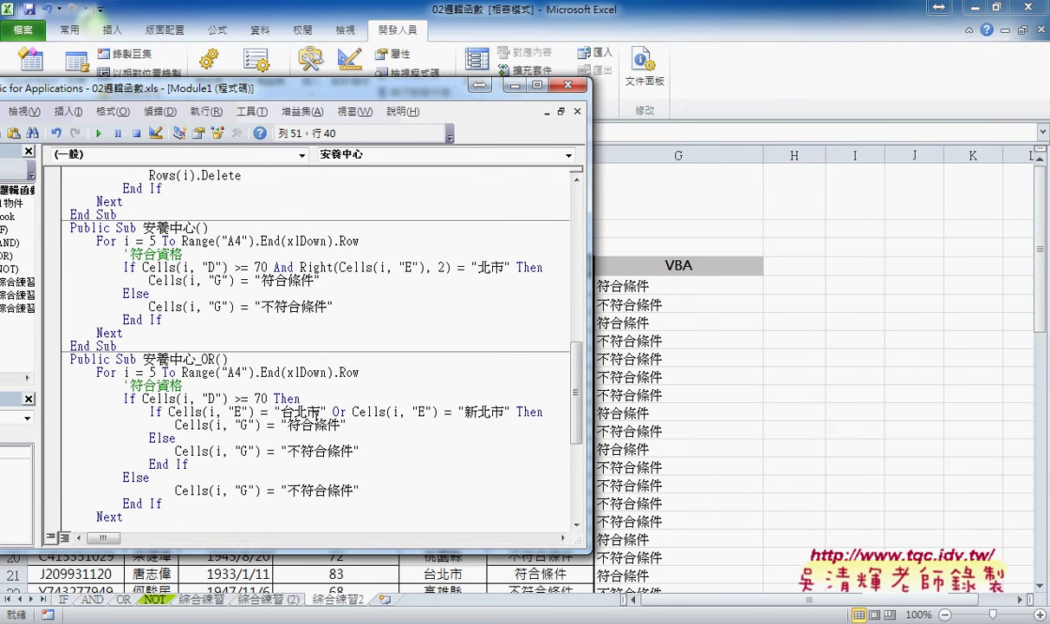
scroll(301, 398, down, 1)
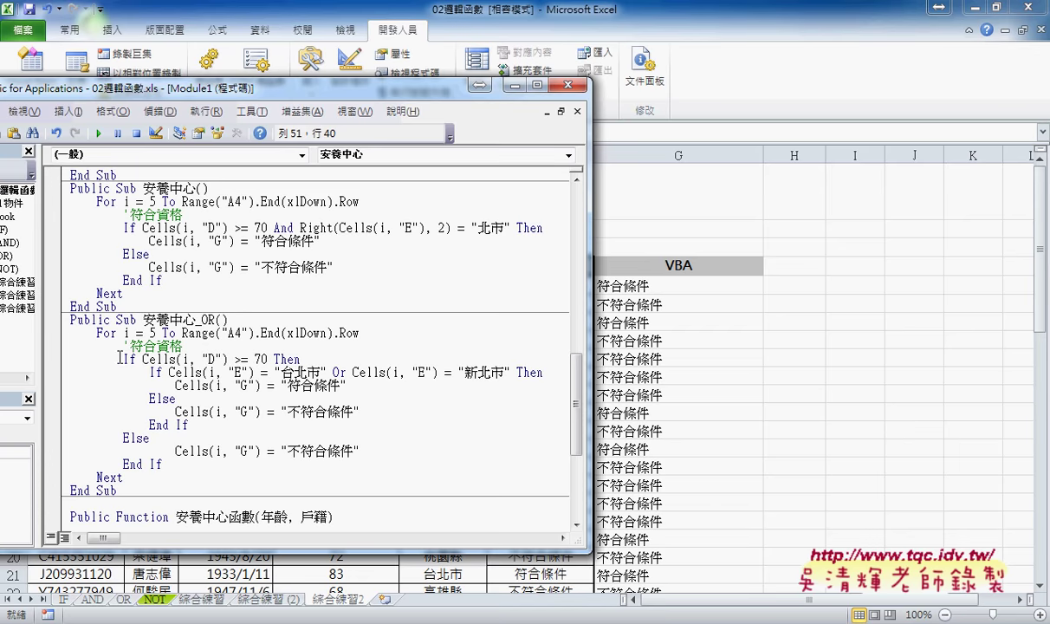
drag(121, 357, 300, 359)
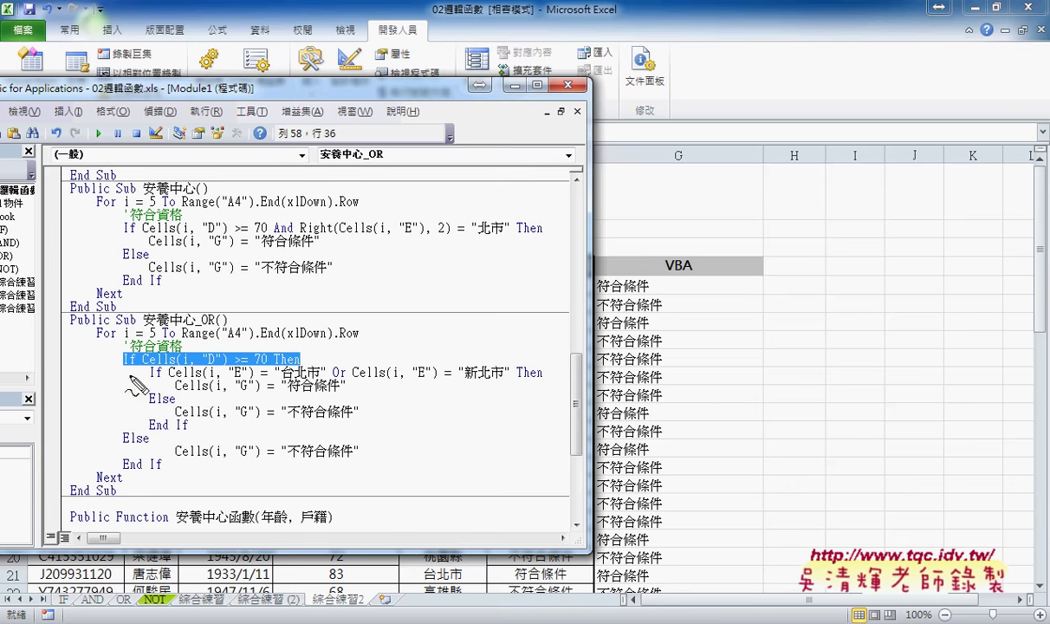
drag(130, 351, 126, 369)
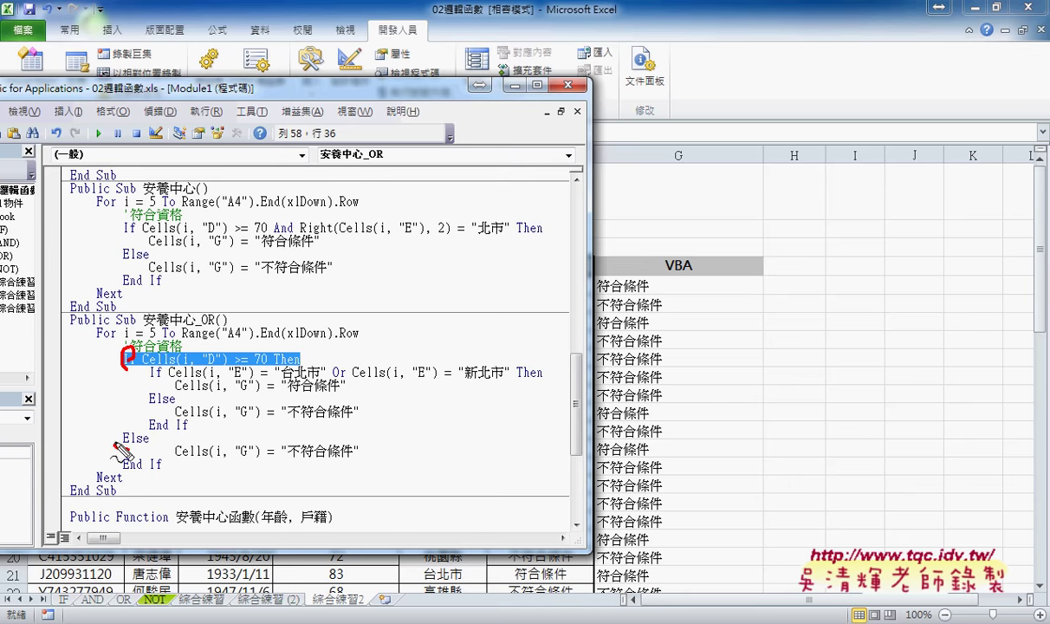
drag(129, 436, 159, 467)
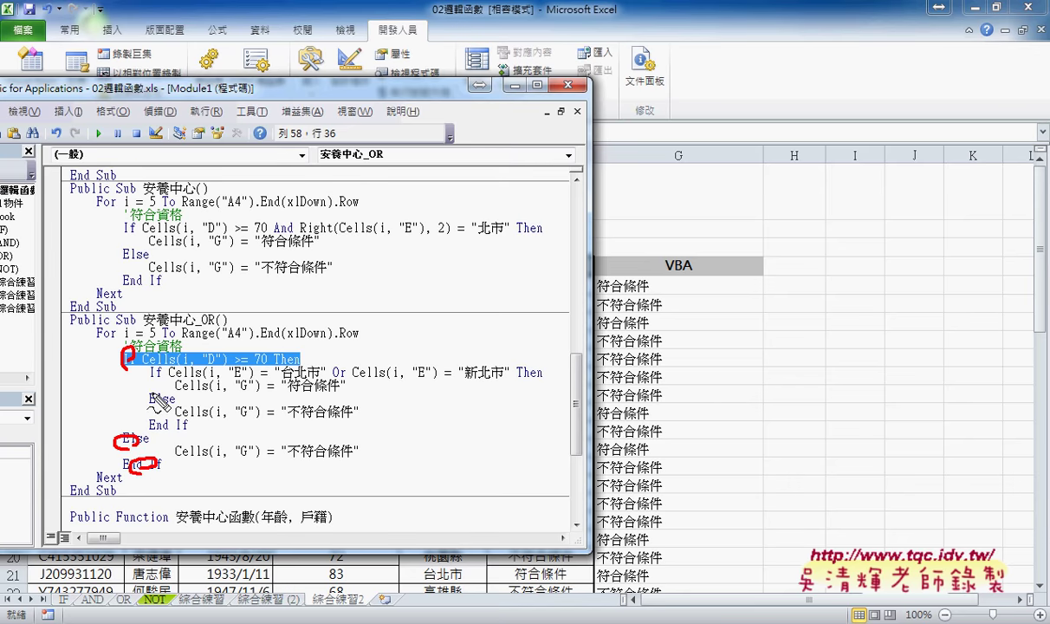
drag(163, 370, 179, 426)
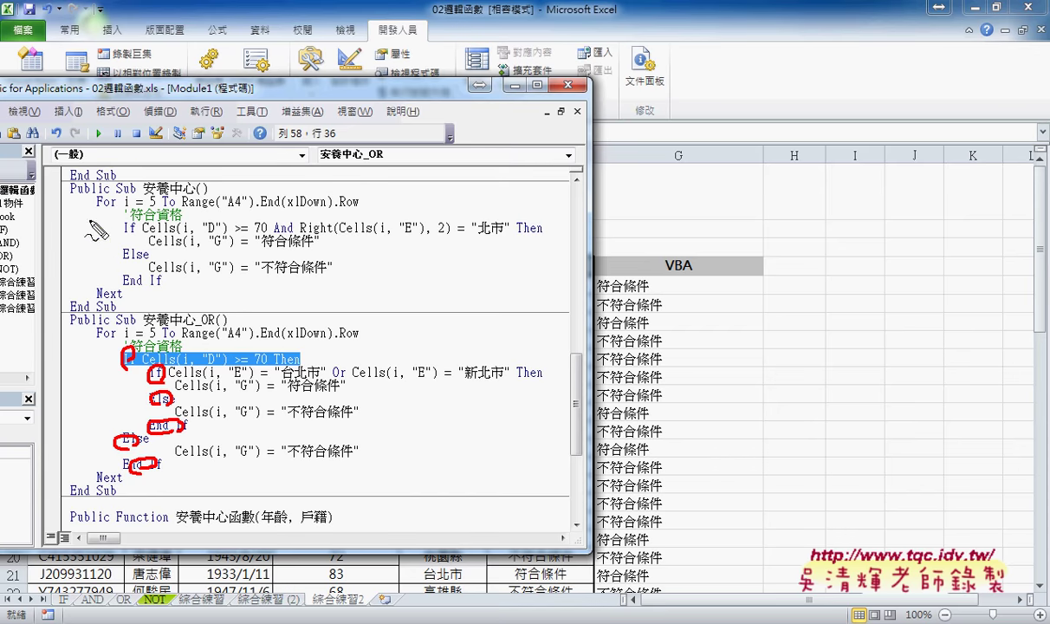
drag(90, 222, 107, 218)
drag(330, 375, 343, 380)
key(Escape)
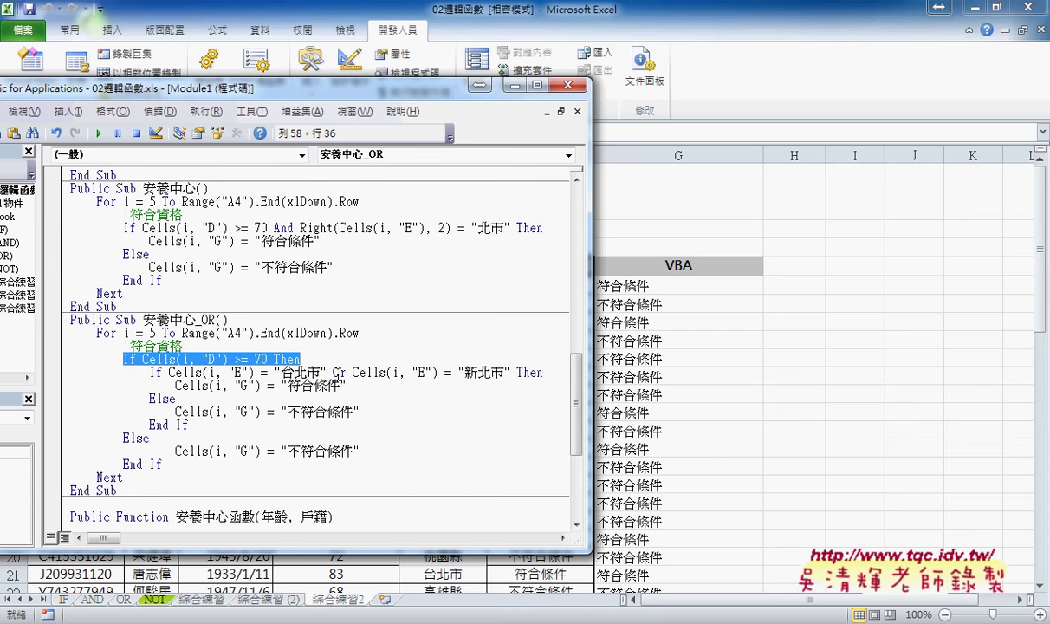
drag(117, 307, 59, 191)
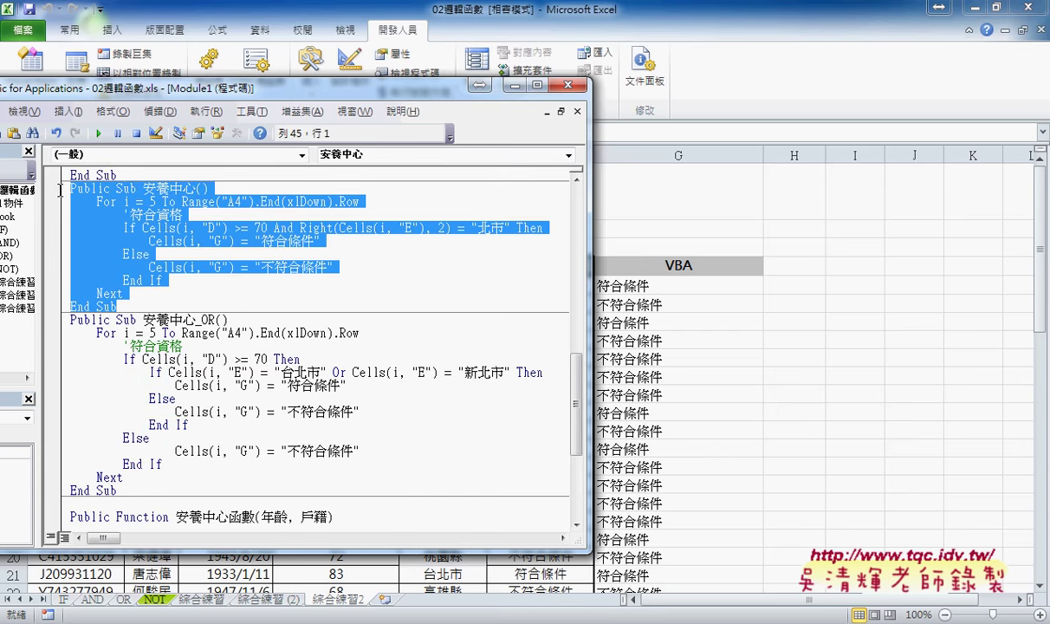
- Clear the existing macro results from column G
click(649, 284)
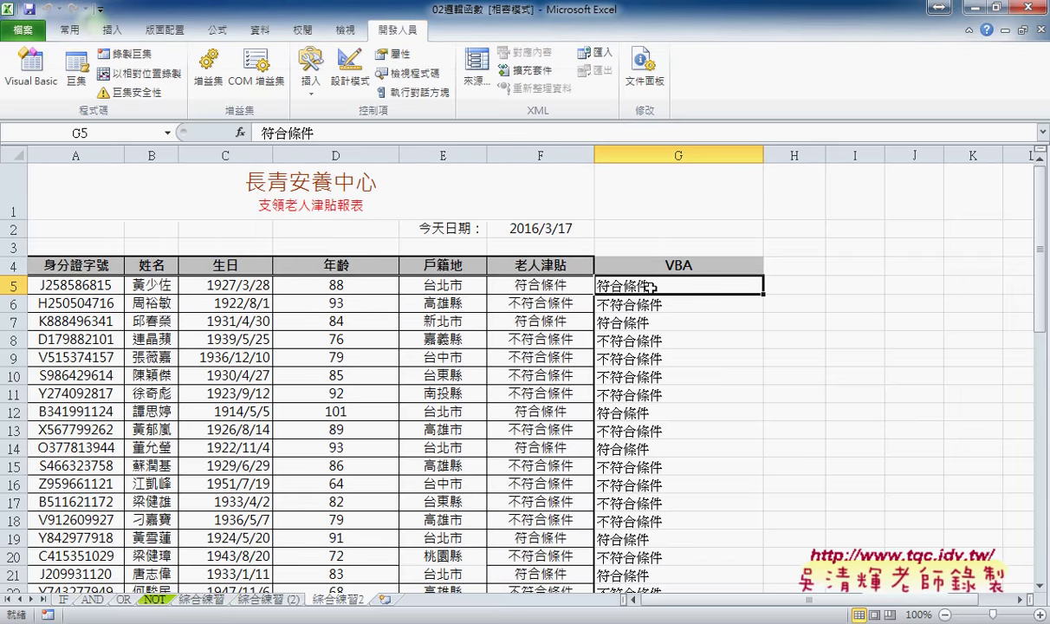
key(ctrl+shift+Down)
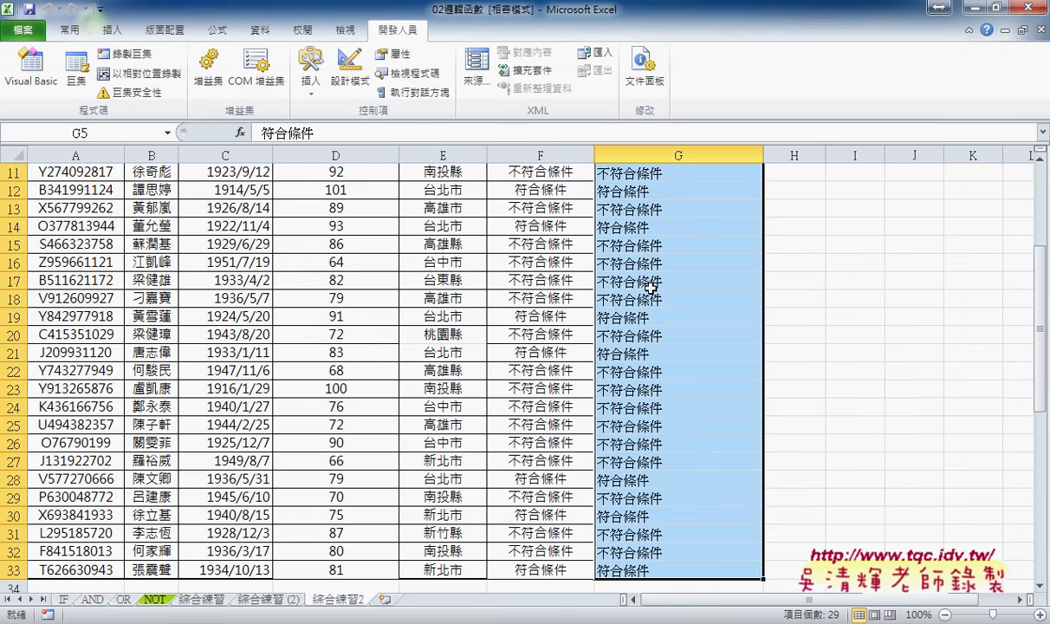
key(Delete)
- Enter =安養中心函數(D5,E5) in G5 from the user-defined function category
click(650, 288)
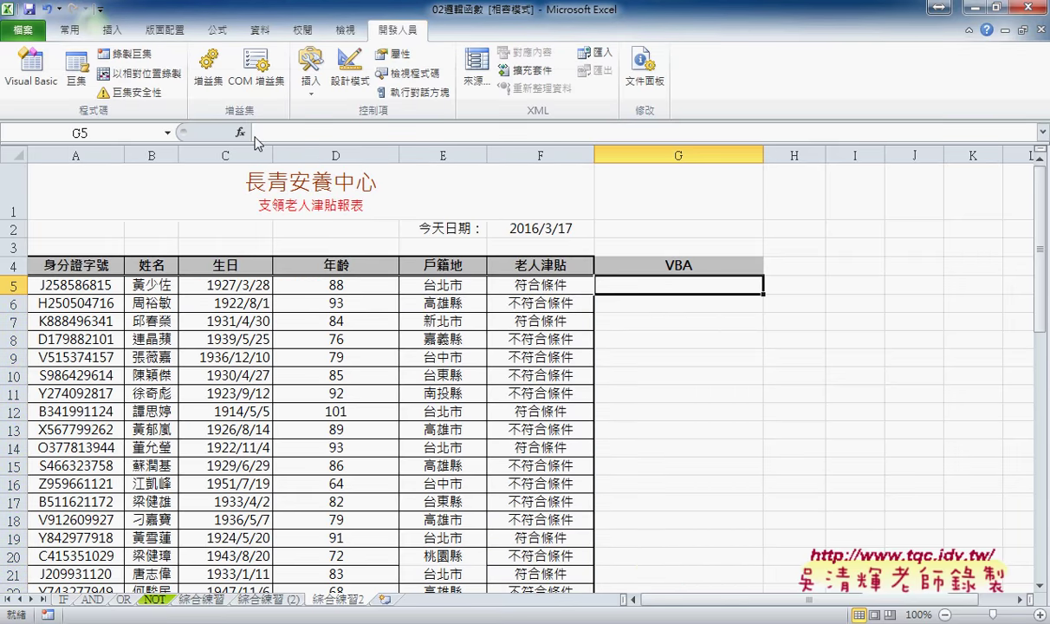
click(240, 134)
click(463, 212)
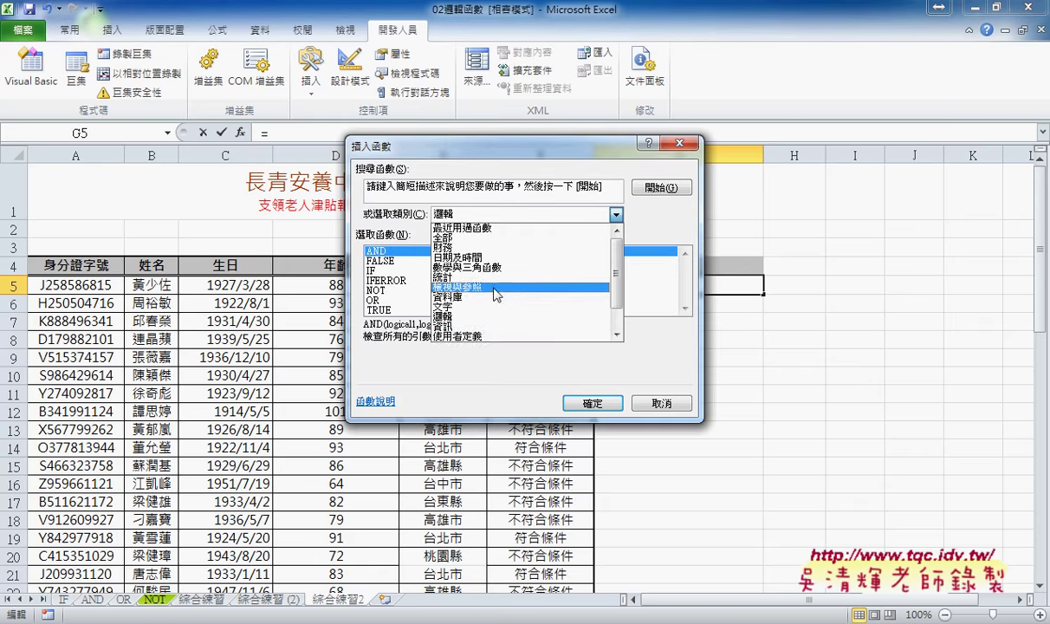
click(492, 337)
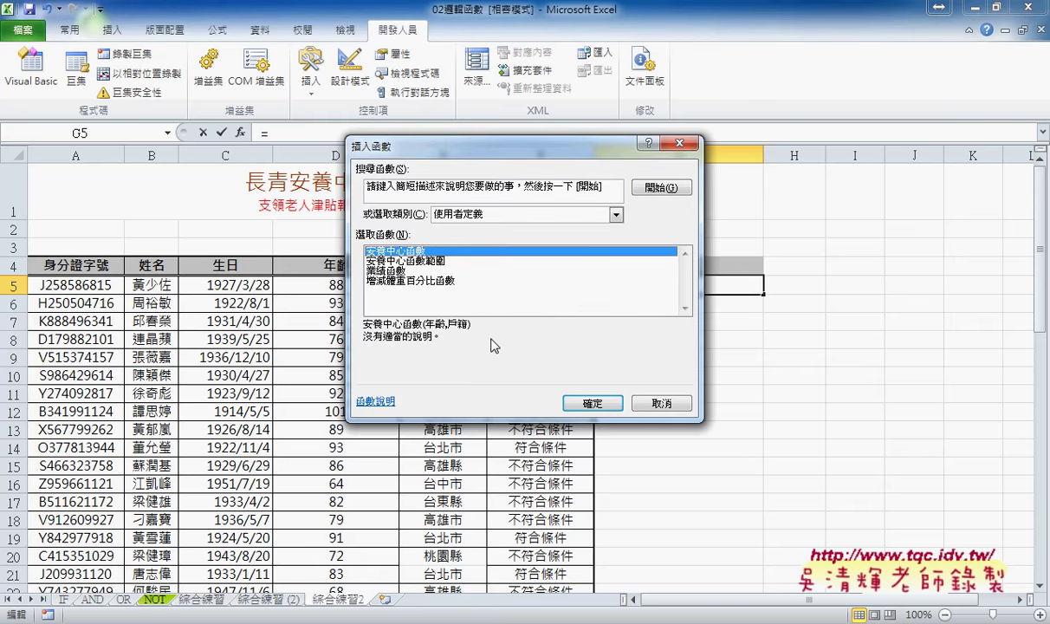
click(424, 261)
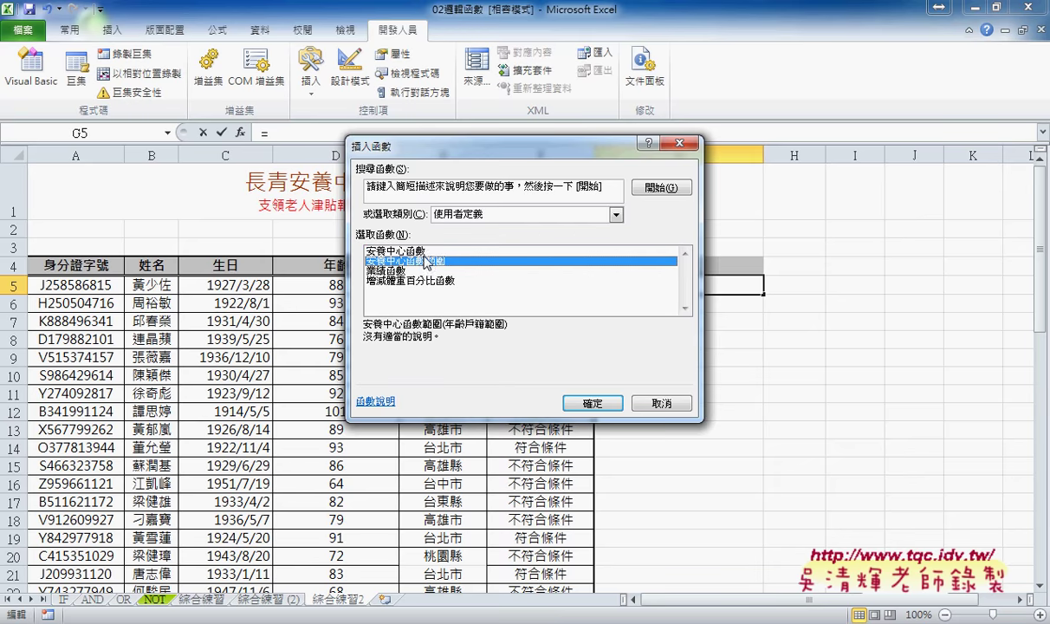
click(406, 250)
click(592, 403)
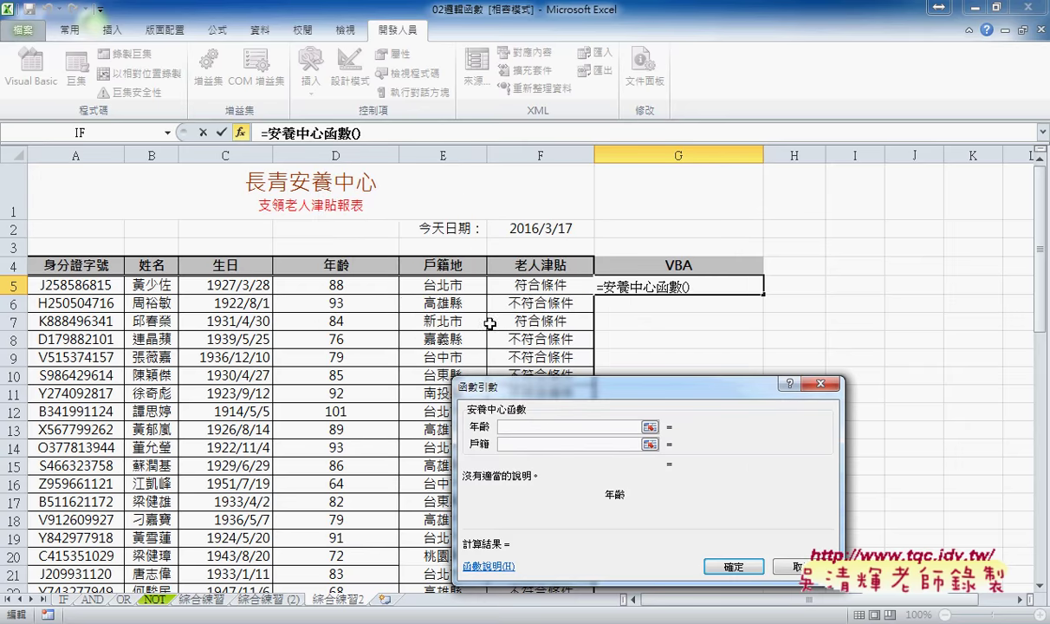
click(336, 285)
click(531, 444)
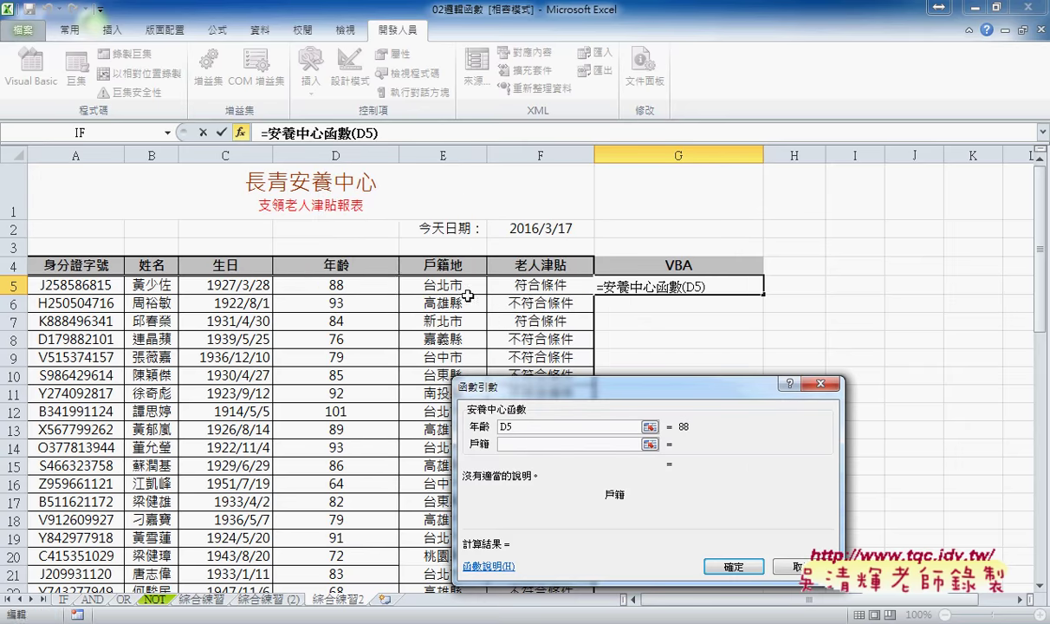
click(442, 285)
click(733, 566)
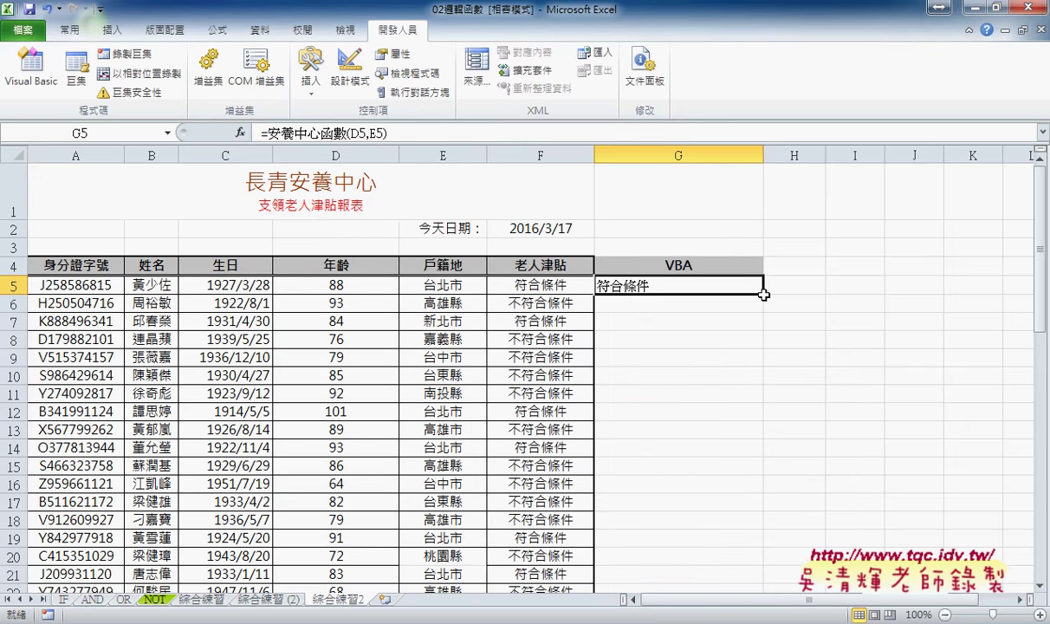
- Fill the formula down column G, then delete the test results
double_click(763, 295)
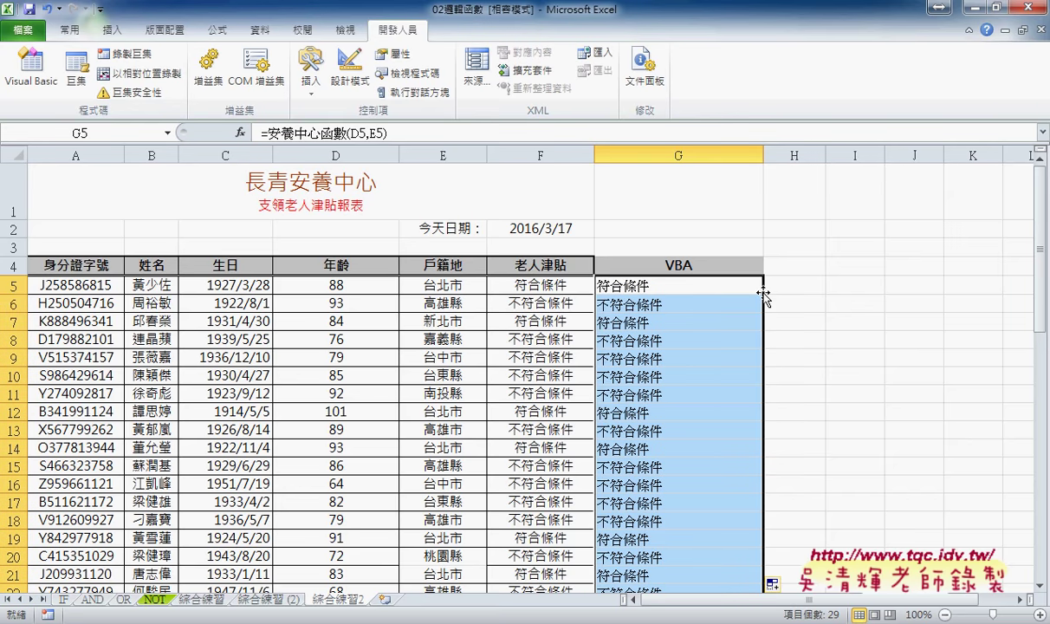
key(Delete)
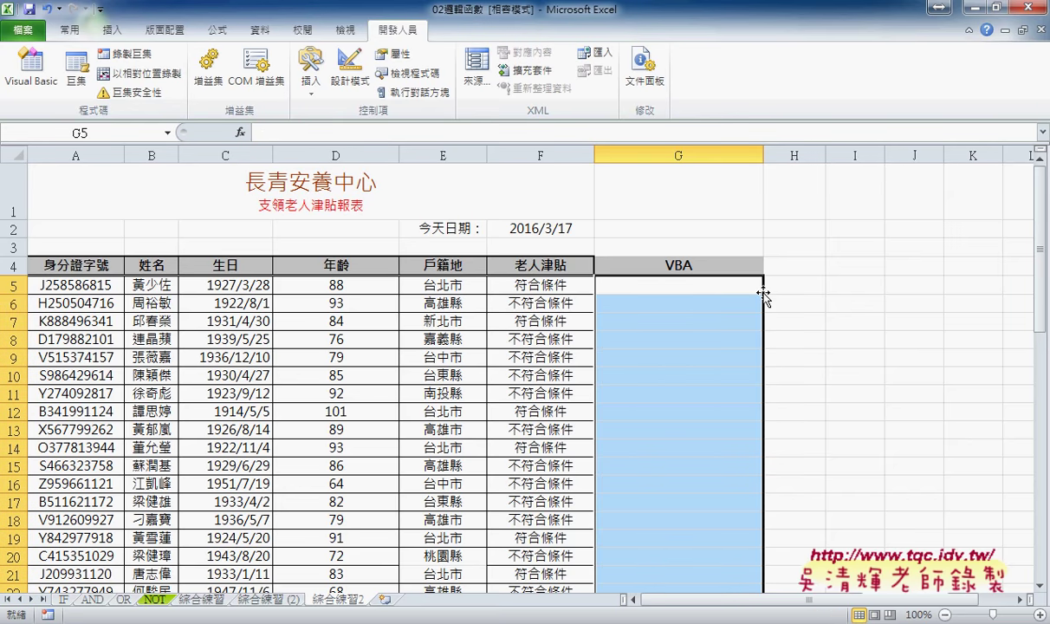
click(679, 286)
- Enter =安養中心函數範圍(D5:E5) in G5 so it shows 符合條件
click(240, 132)
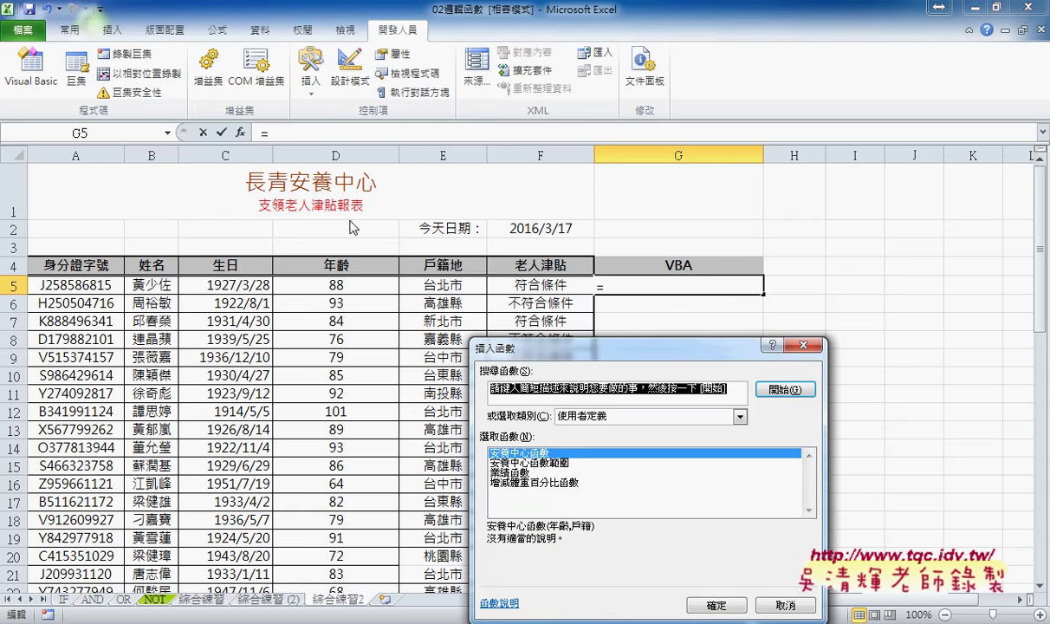
click(555, 463)
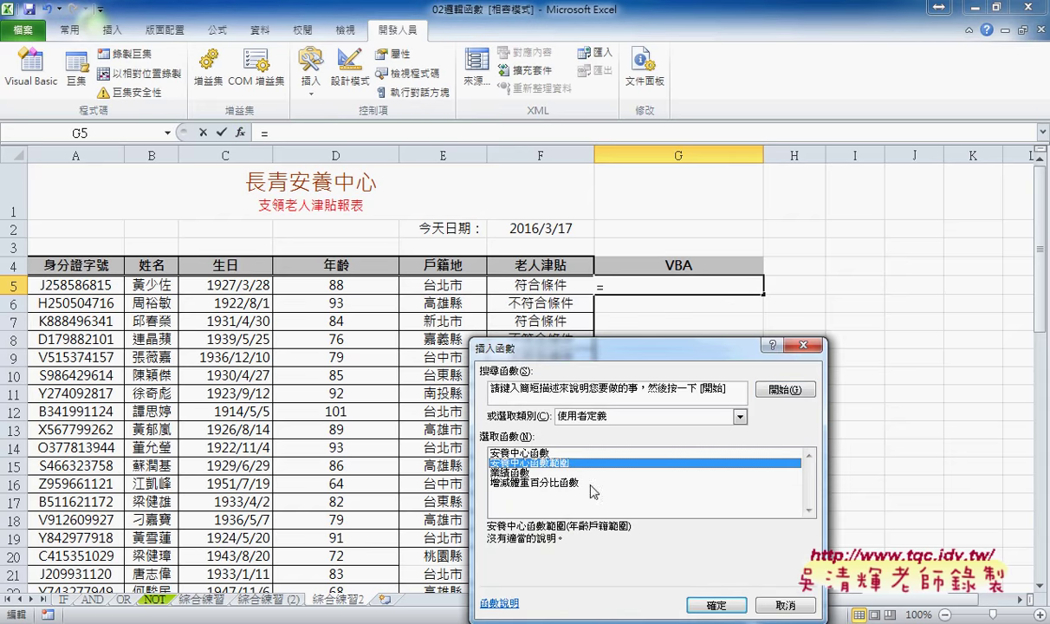
click(716, 604)
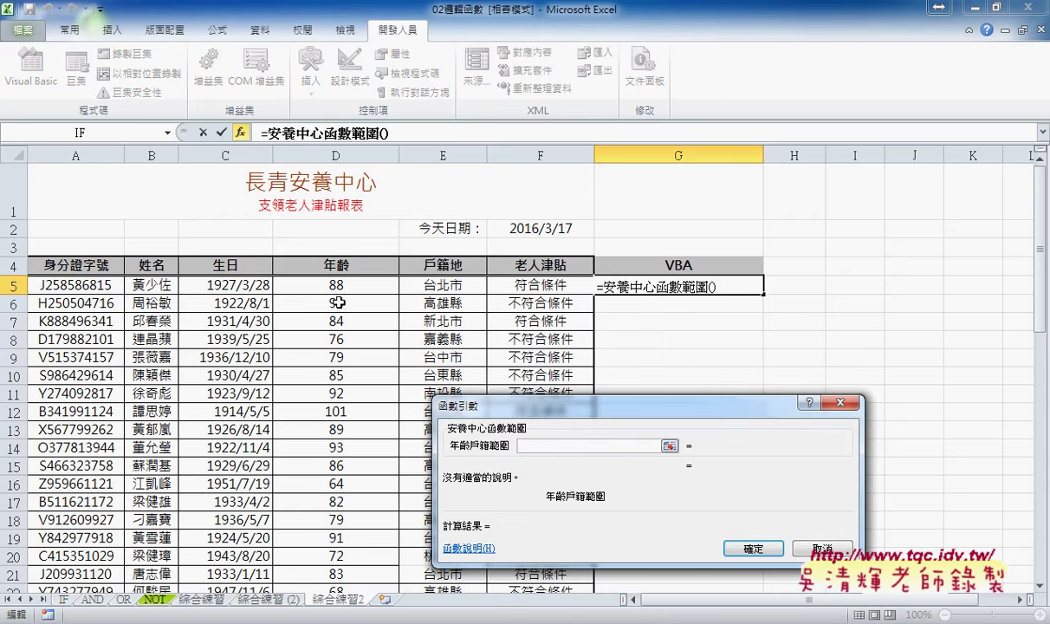
drag(329, 286, 428, 285)
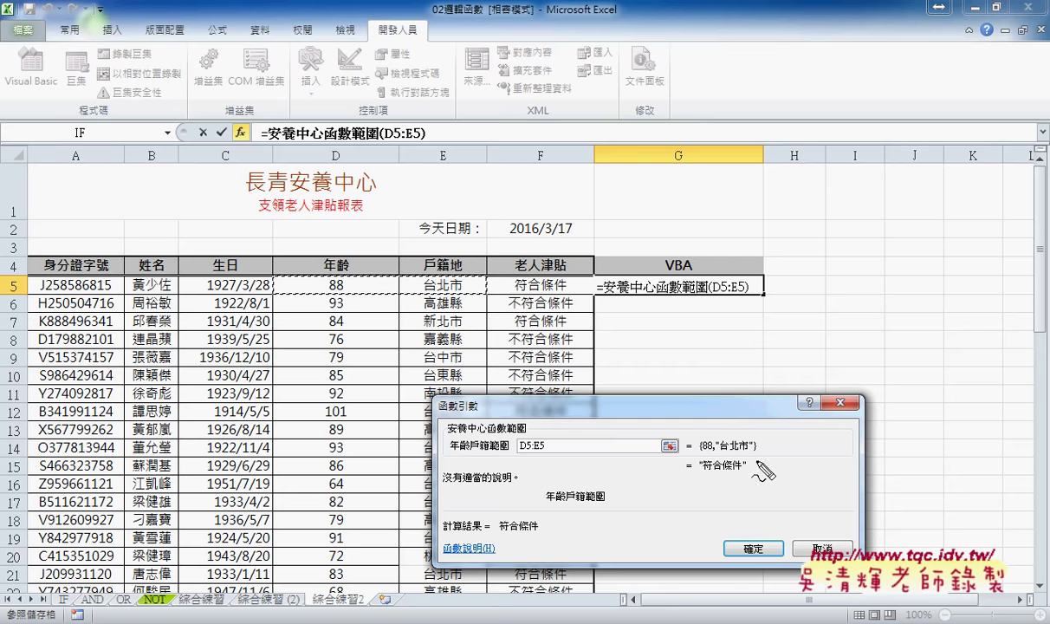
drag(759, 450, 700, 452)
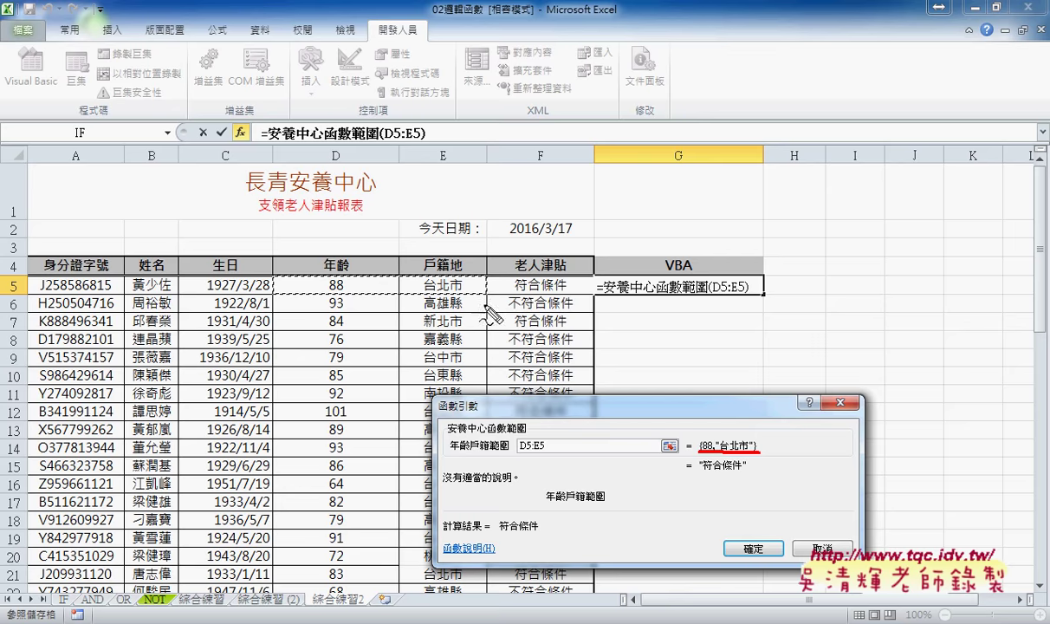
mouse_move(481, 293)
mouse_down()
mouse_move(400, 270)
mouse_move(482, 295)
mouse_move(685, 436)
mouse_up()
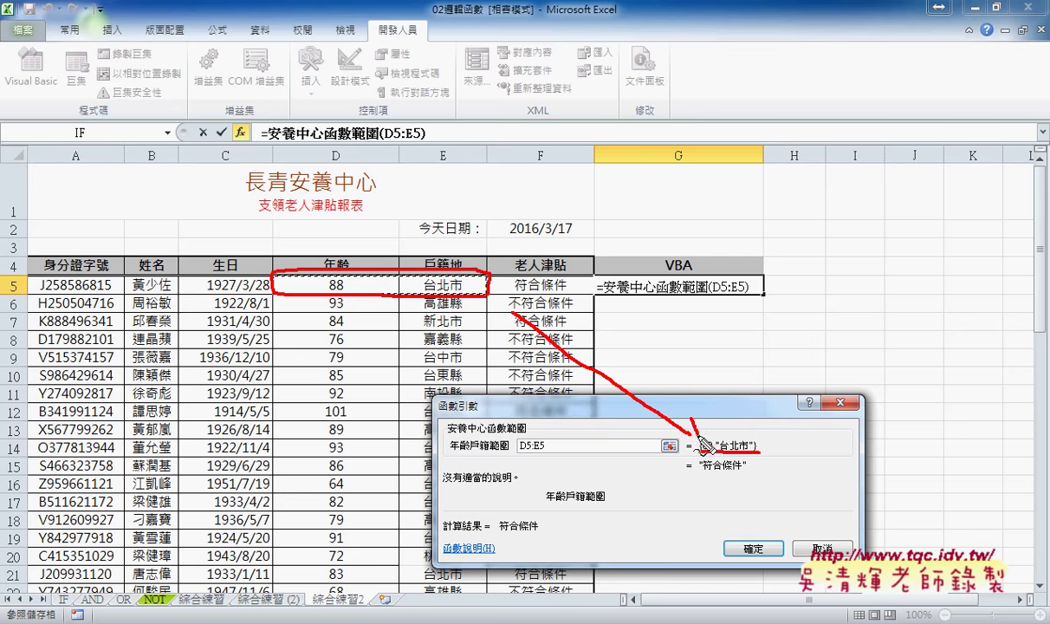
mouse_move(406, 146)
mouse_down()
mouse_move(394, 121)
mouse_move(400, 155)
mouse_up()
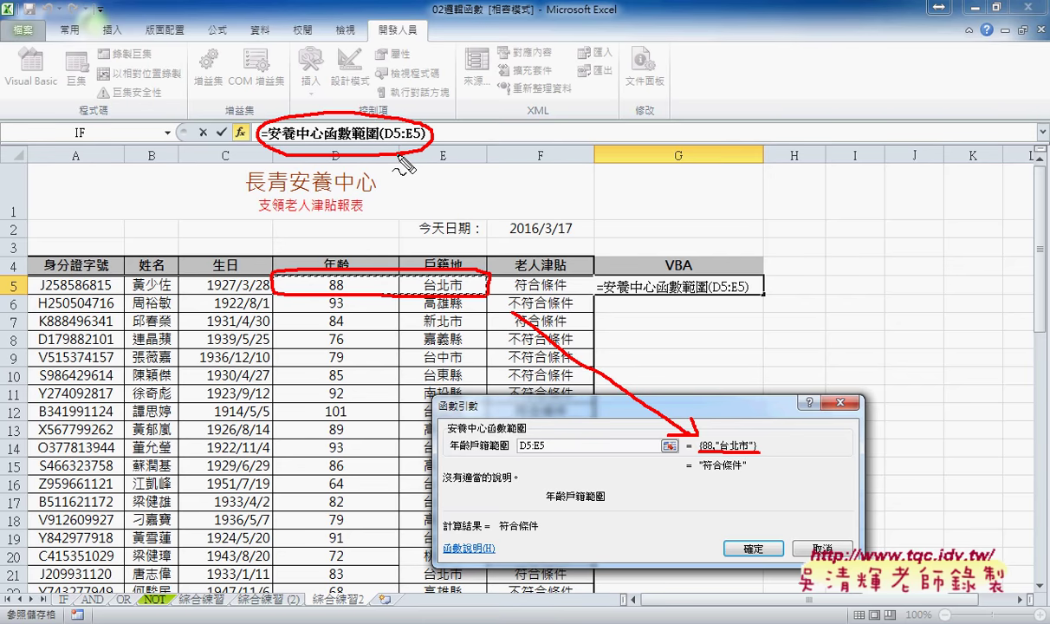
key(Escape)
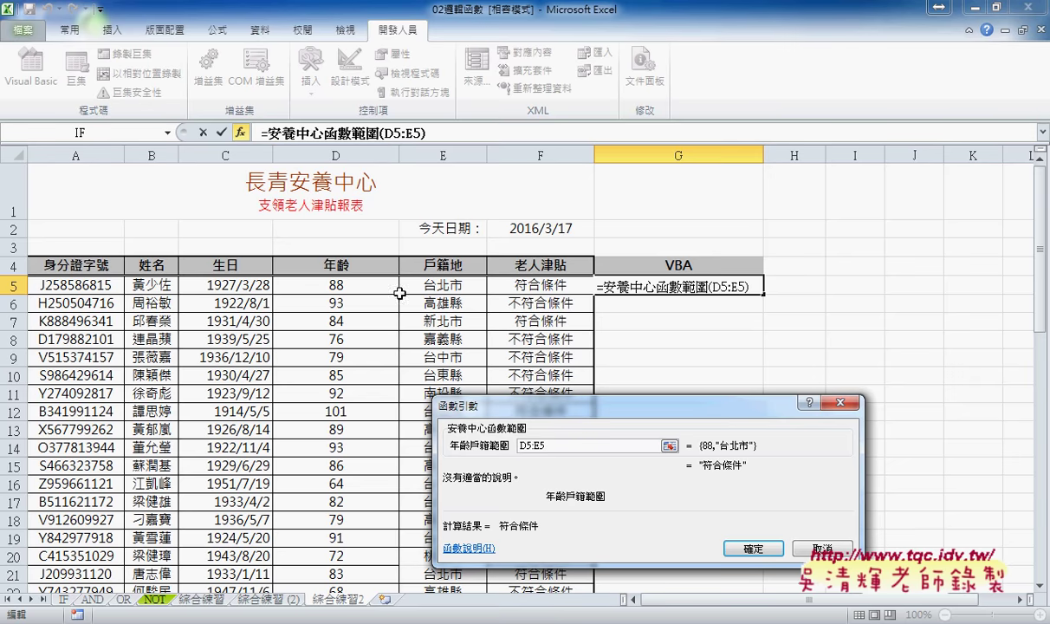
click(750, 548)
- Fill the range formula down column G and bring the VBA code back into view
double_click(765, 295)
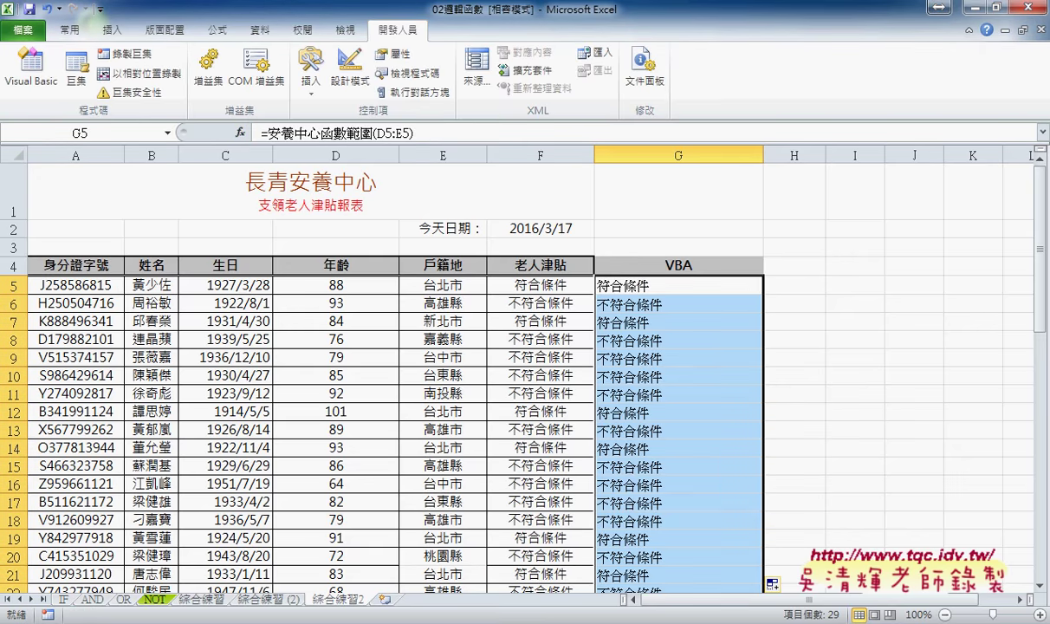
mouse_move(295, 617)
click(403, 572)
- Highlight the function name, age condition, Right(戶籍, 2), 符合條件 and the a = 年齡戶籍範圍 assignment
click(400, 412)
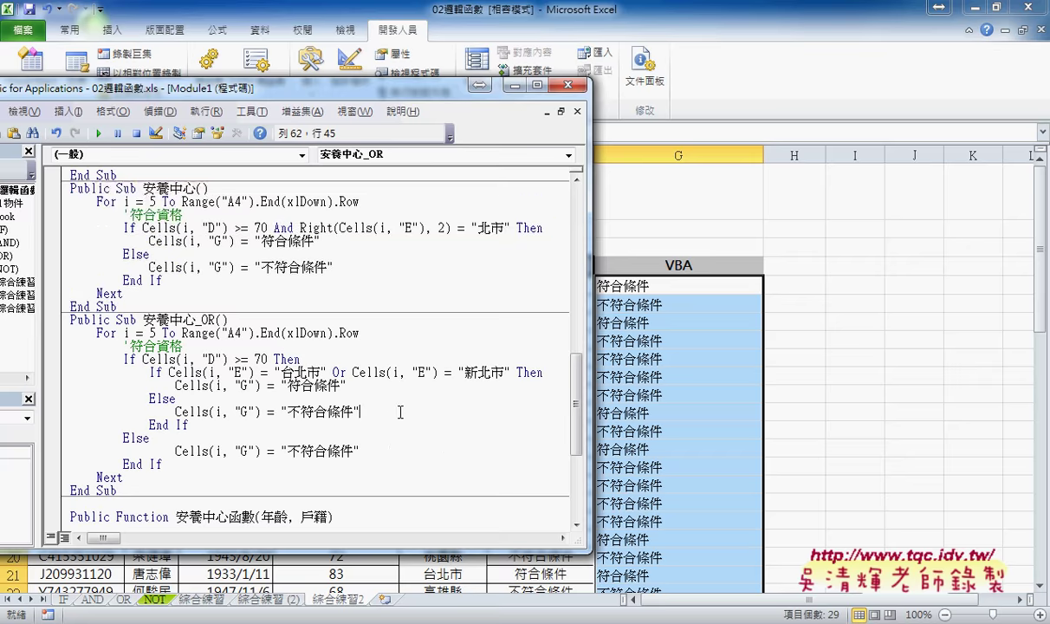
scroll(401, 409, down, 3)
scroll(401, 410, down, 2)
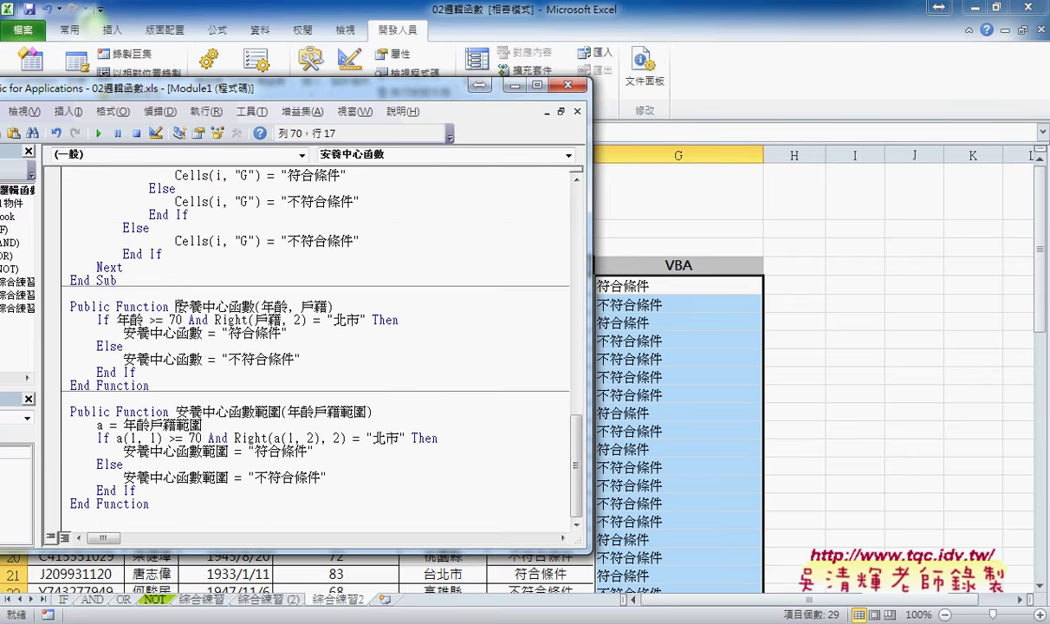
drag(176, 306, 313, 306)
drag(117, 320, 144, 320)
drag(246, 320, 308, 320)
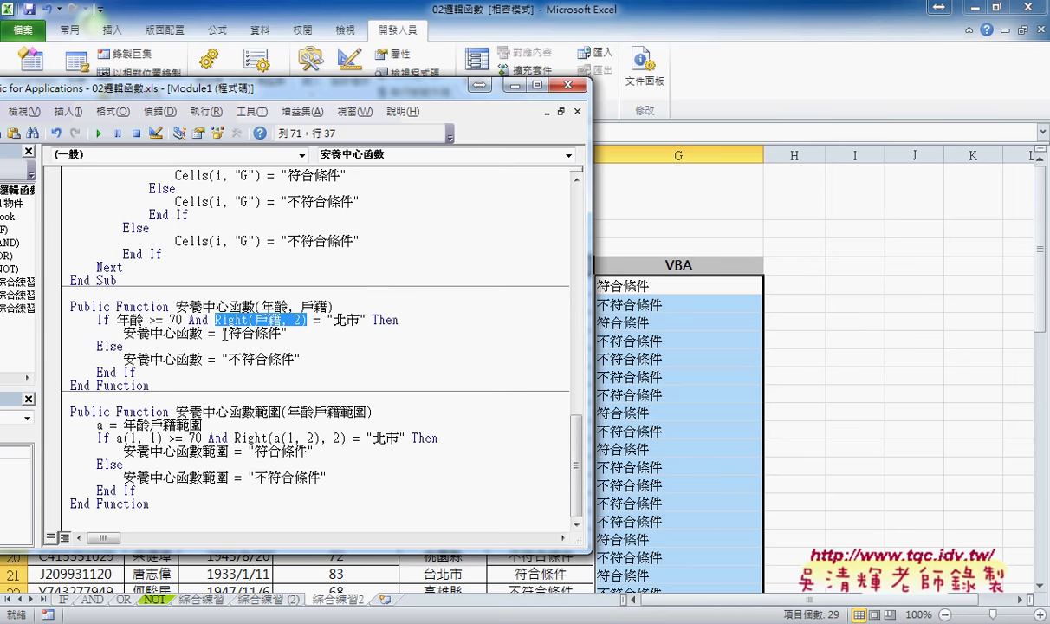
drag(223, 333, 287, 333)
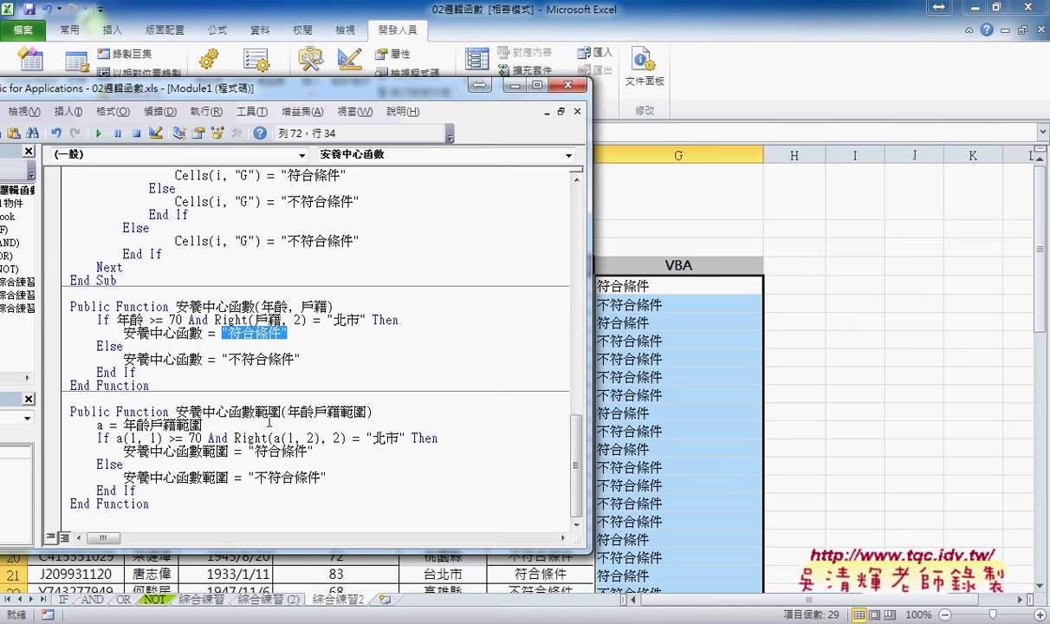
drag(202, 424, 123, 425)
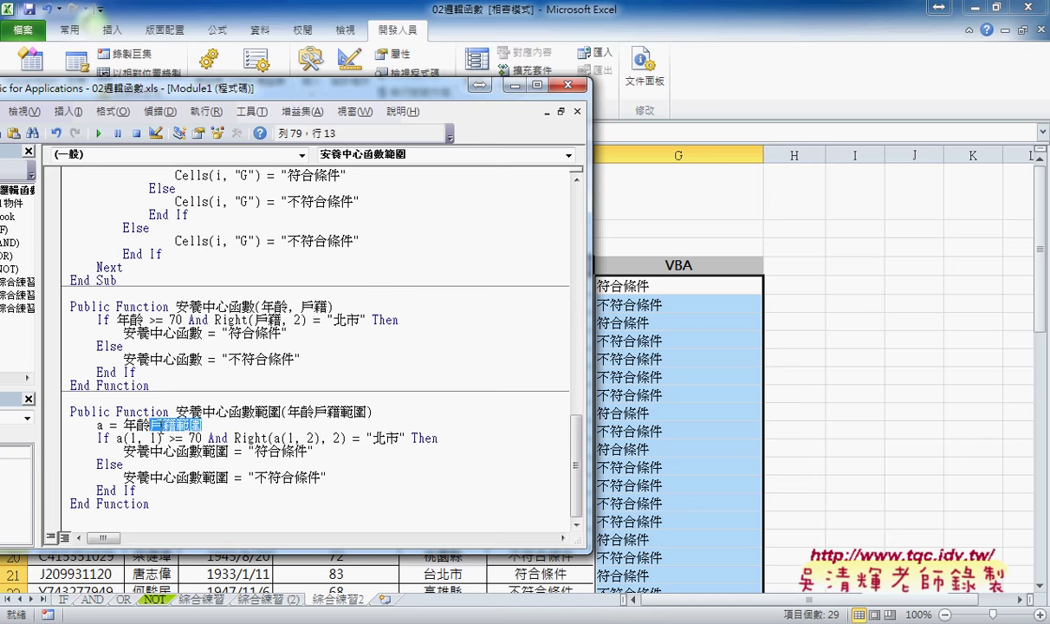
double_click(100, 424)
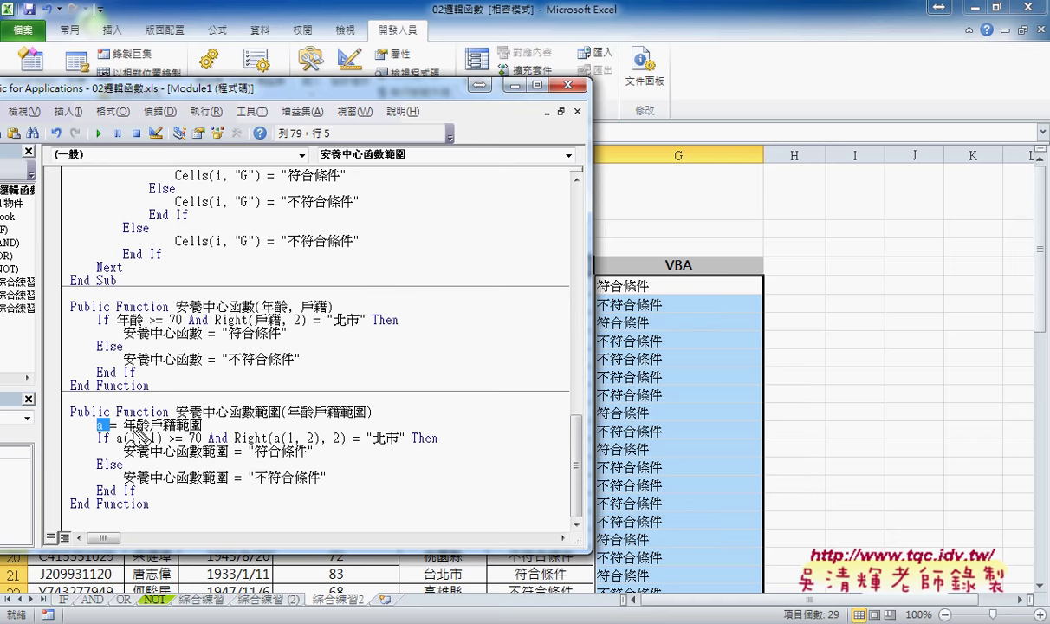
- Underline 年齡, 戶籍, a(1, 1) and a(1, 2) in the range function, then clear the annotations
drag(458, 290, 545, 273)
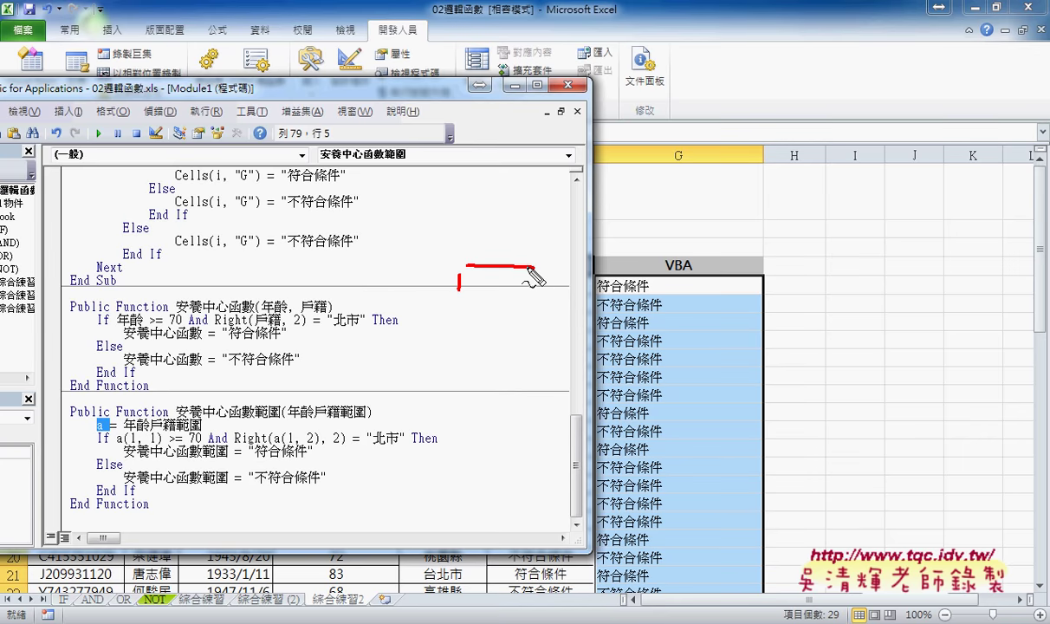
mouse_move(459, 290)
mouse_down()
mouse_move(546, 286)
mouse_move(501, 269)
mouse_up()
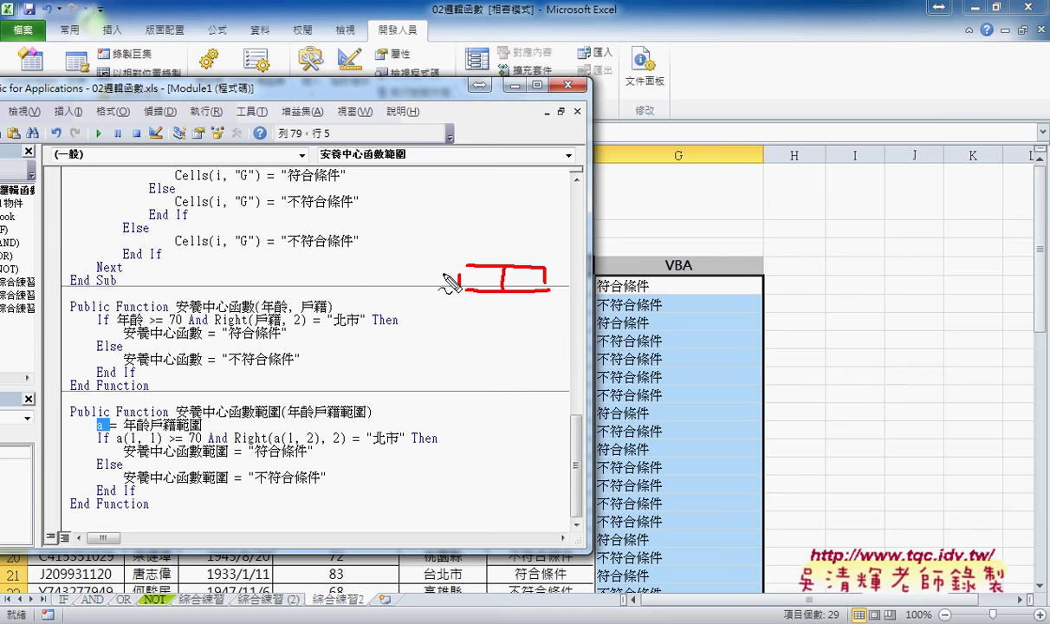
drag(439, 276, 437, 294)
mouse_move(488, 236)
mouse_down()
mouse_move(486, 257)
mouse_move(536, 251)
mouse_up()
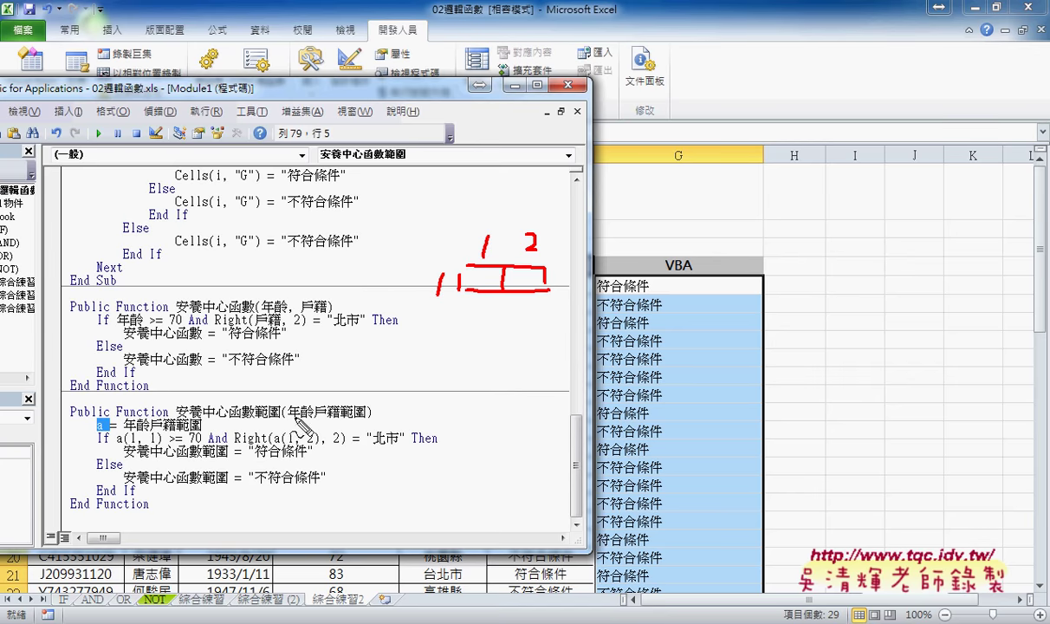
drag(291, 417, 312, 416)
drag(320, 415, 338, 414)
drag(115, 444, 148, 442)
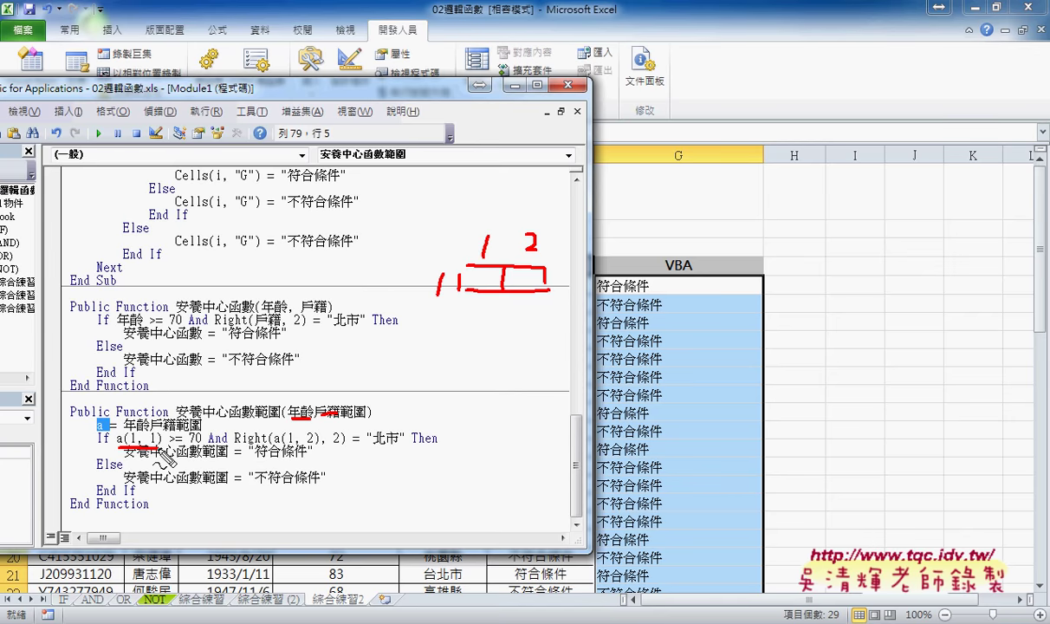
drag(271, 443, 319, 445)
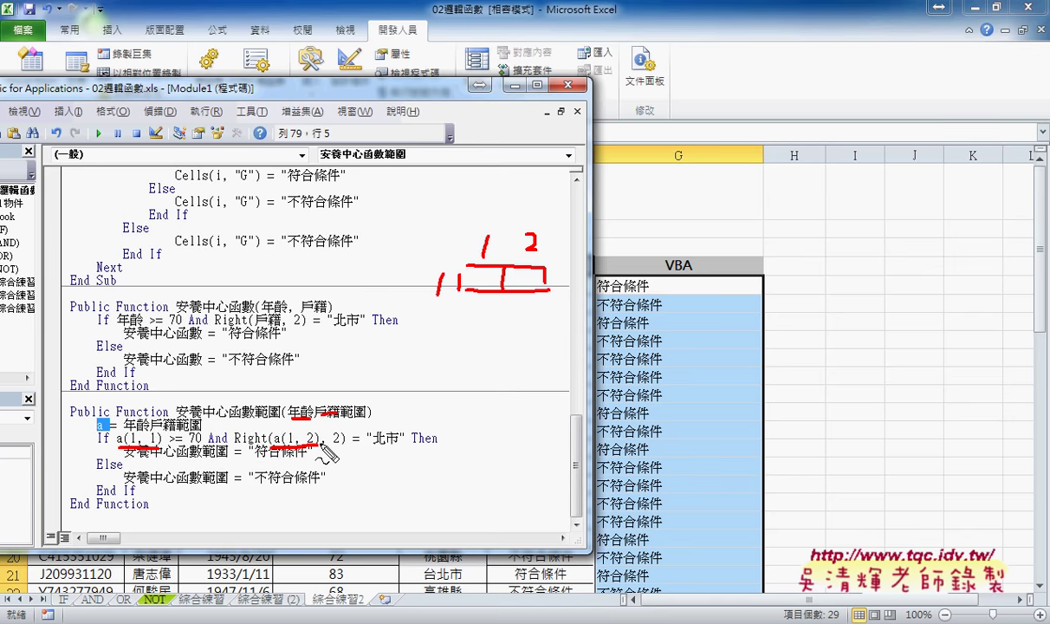
right_click(322, 446)
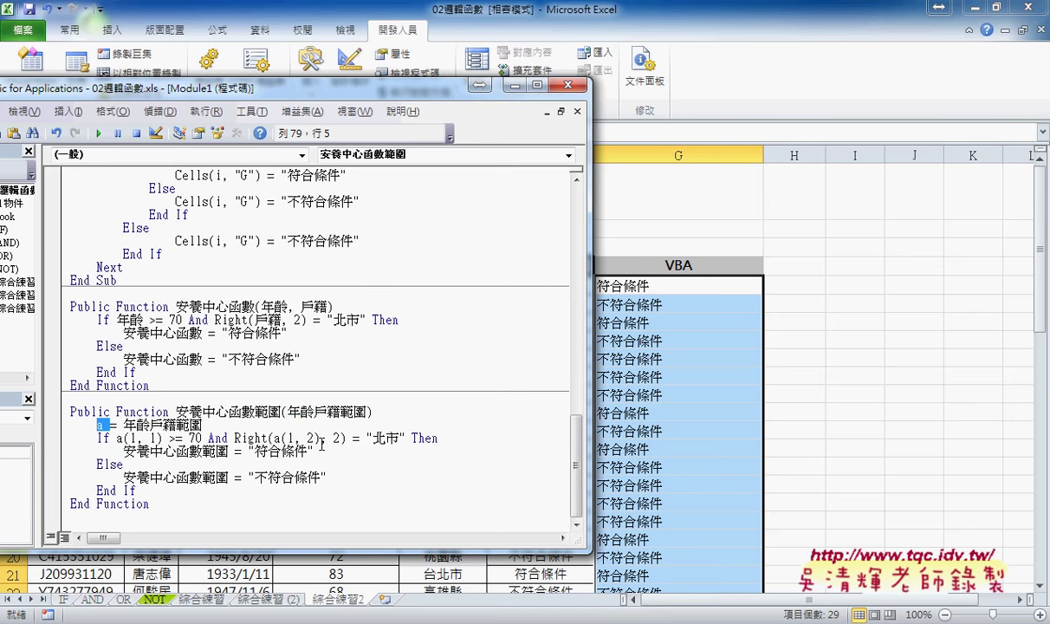
- Close the VBA editor and delete rows 35–37 holding the 題目說明 description
click(570, 87)
scroll(663, 410, down, 1)
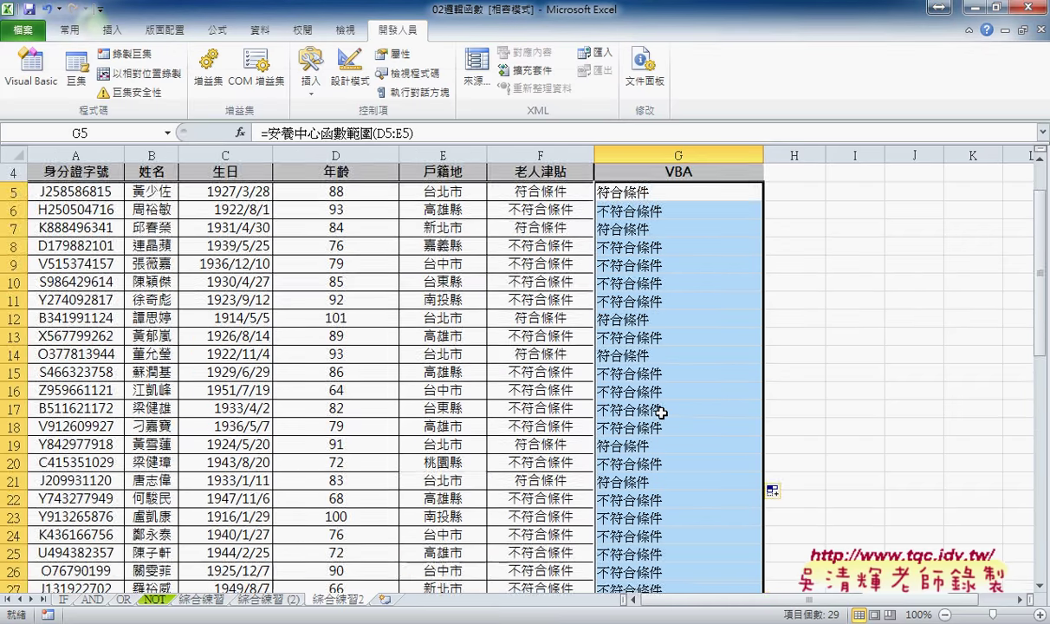
scroll(663, 410, down, 3)
scroll(661, 413, down, 2)
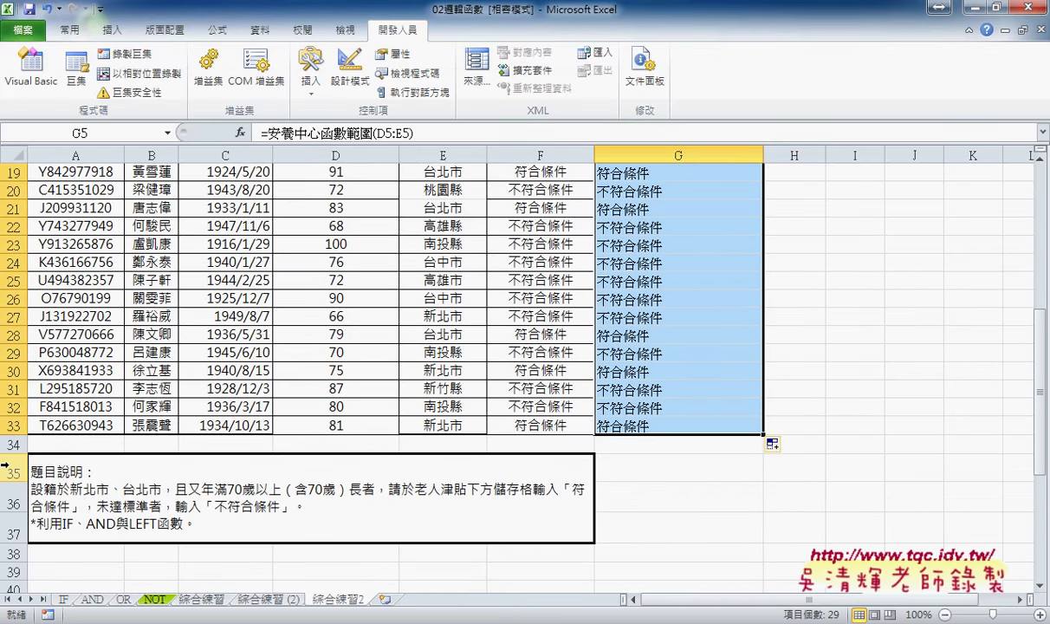
drag(10, 468, 7, 516)
right_click(196, 468)
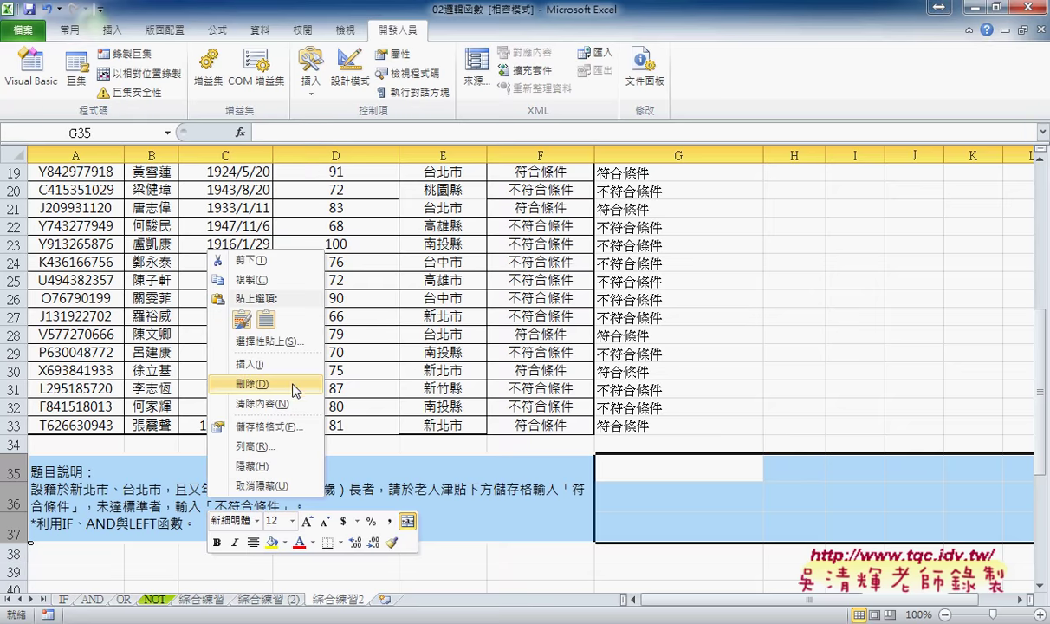
click(260, 384)
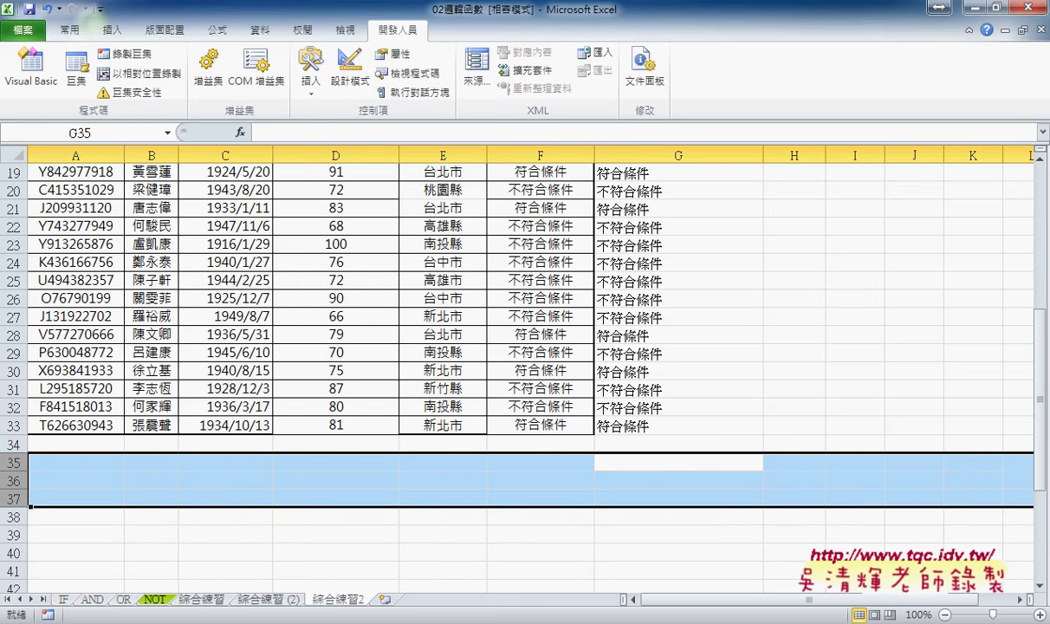
- In the Google Docs notes, circle the 戶籍地 combo box in the screenshot and point an arrow at it, then clear both marks
click(299, 534)
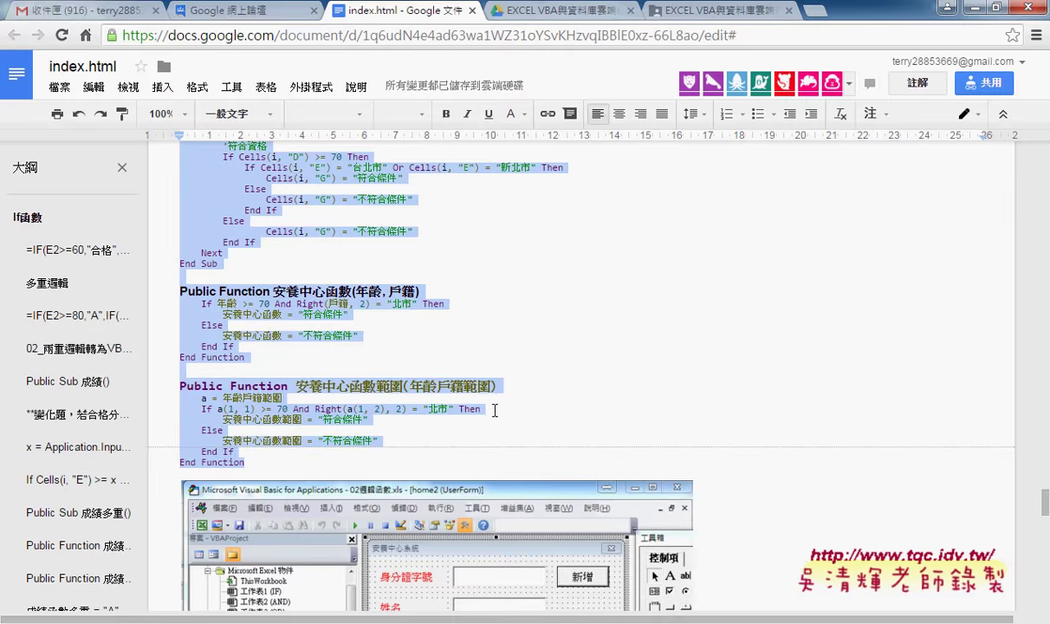
scroll(496, 410, down, 3)
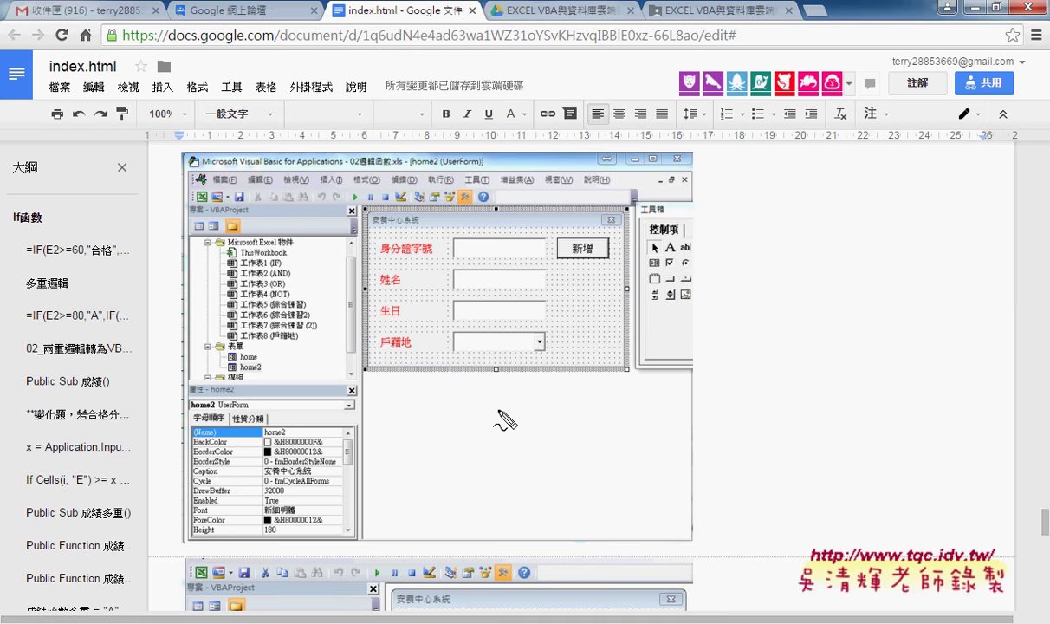
mouse_move(424, 362)
mouse_down()
mouse_move(505, 362)
mouse_move(427, 366)
mouse_up()
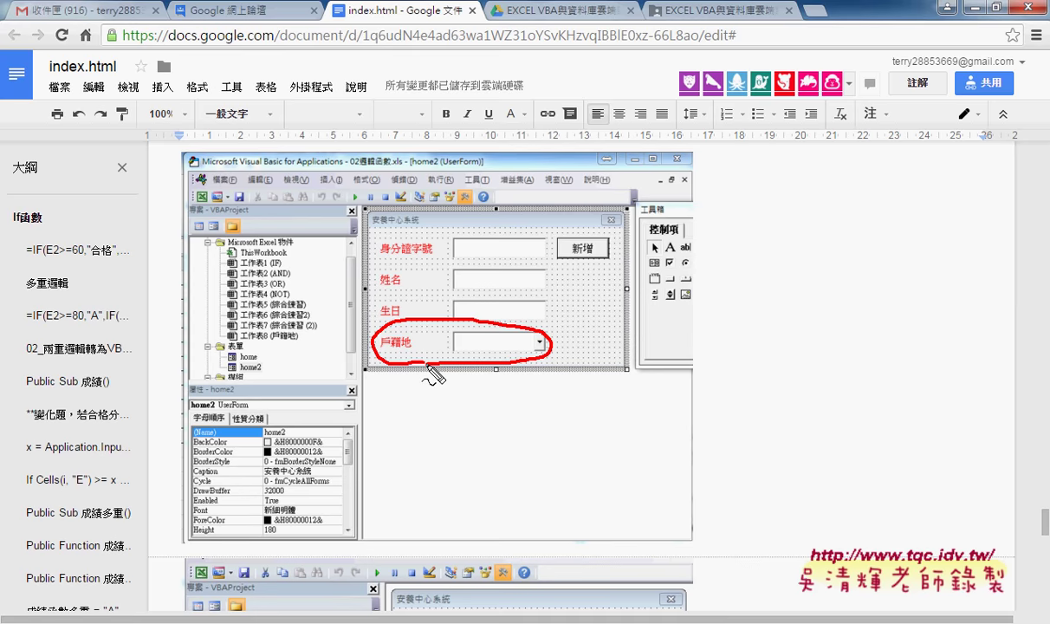
mouse_move(680, 472)
mouse_down()
mouse_move(562, 352)
mouse_move(584, 352)
mouse_up()
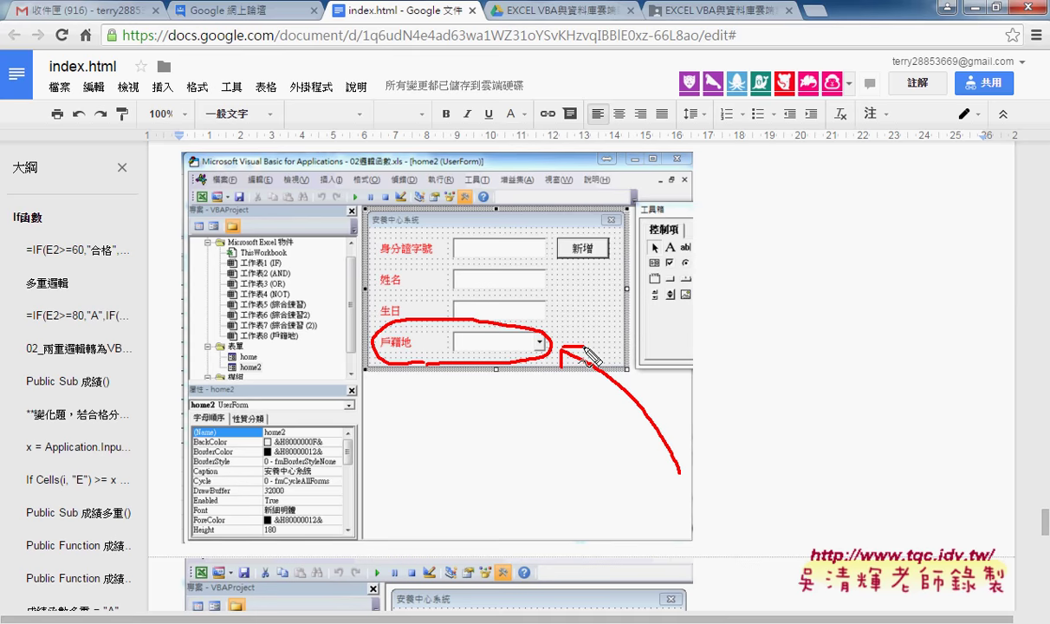
key(Escape)
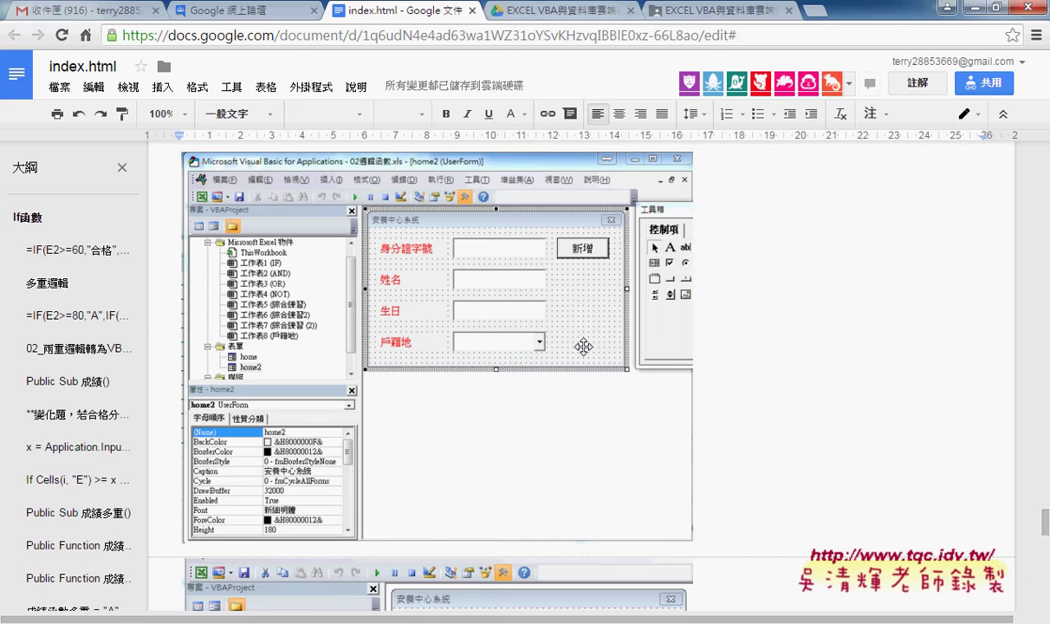
- Scroll to the UserForm code and select 戶籍地 in the cb01.AddItem line
scroll(479, 450, down, 2)
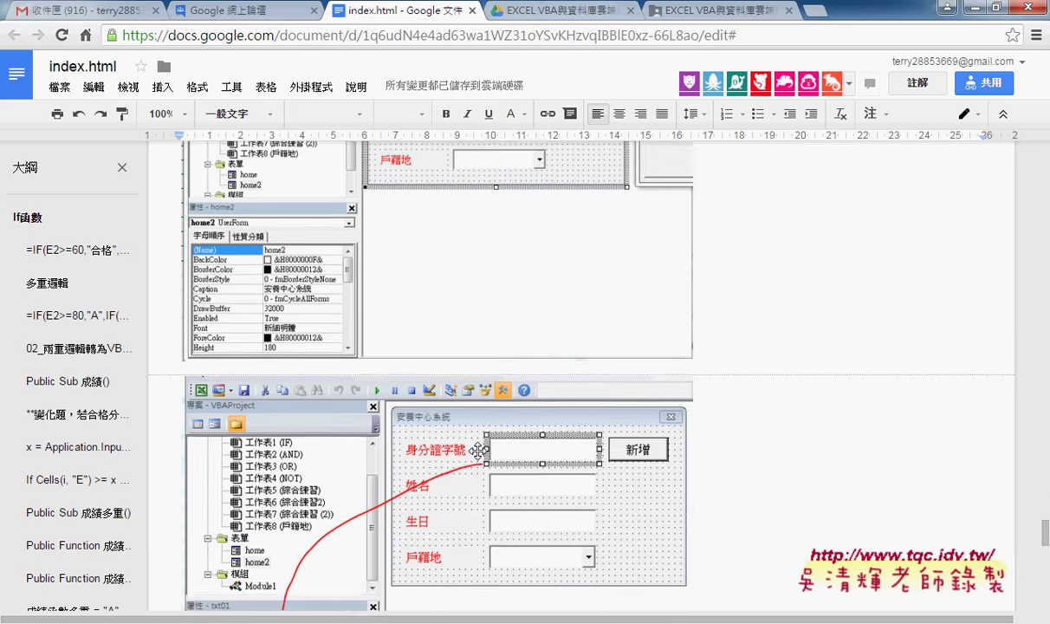
scroll(479, 449, down, 5)
scroll(472, 433, down, 5)
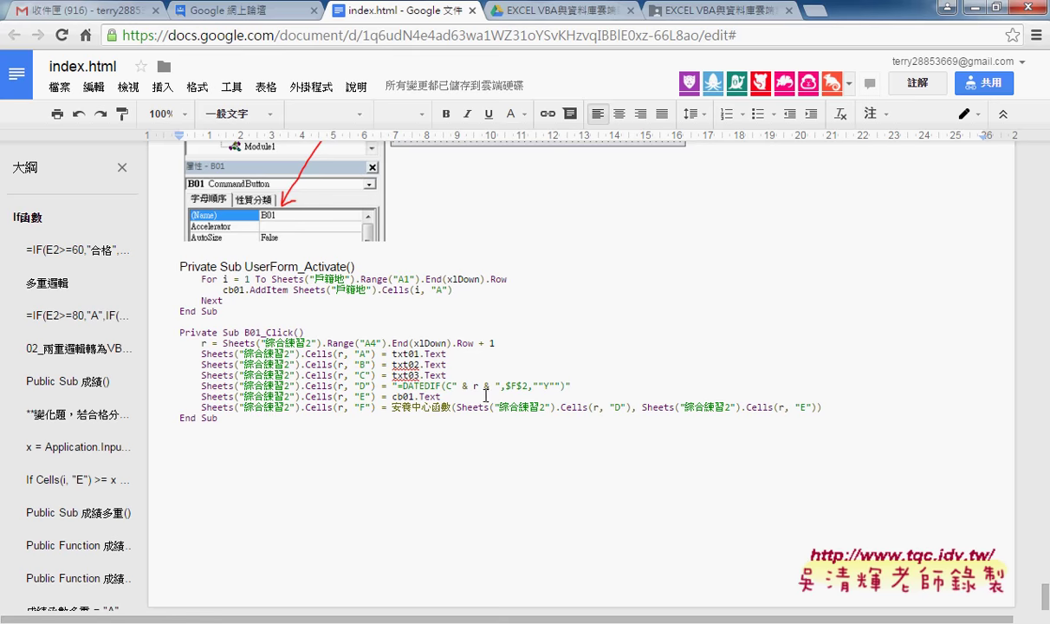
double_click(344, 289)
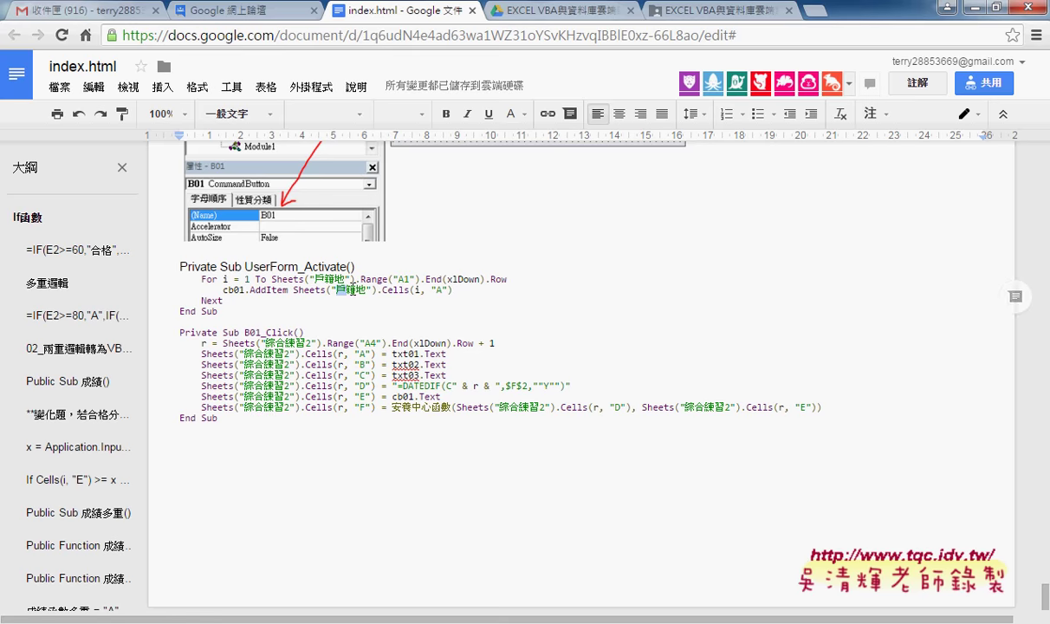
shift+click(366, 289)
- Back in Excel, add a new worksheet and rename it from 工作表3 to 戶籍地
click(975, 9)
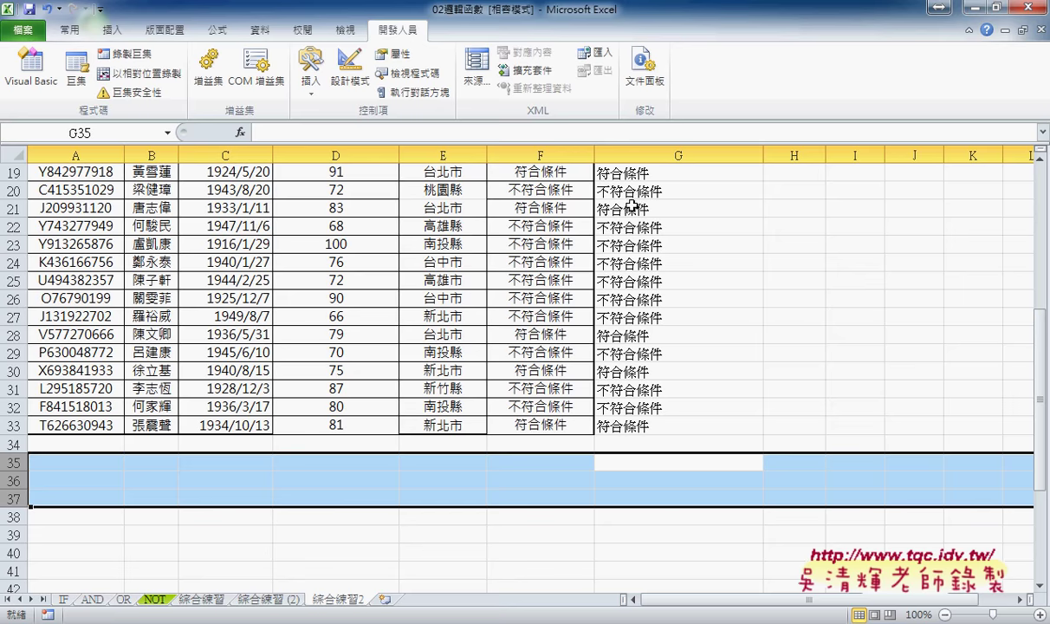
click(384, 599)
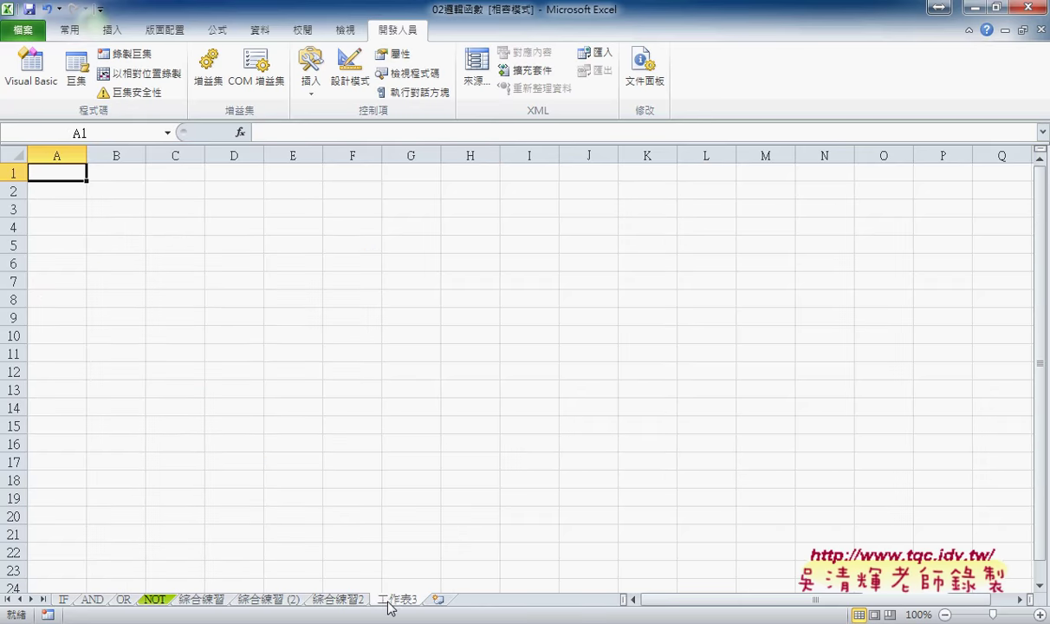
double_click(395, 598)
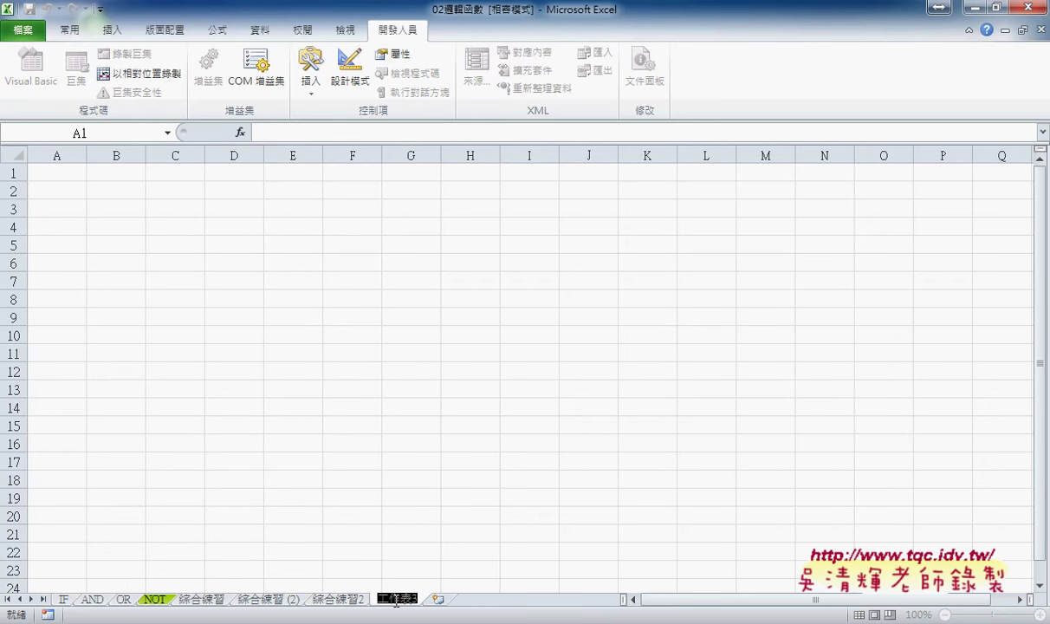
key(BackSpace)
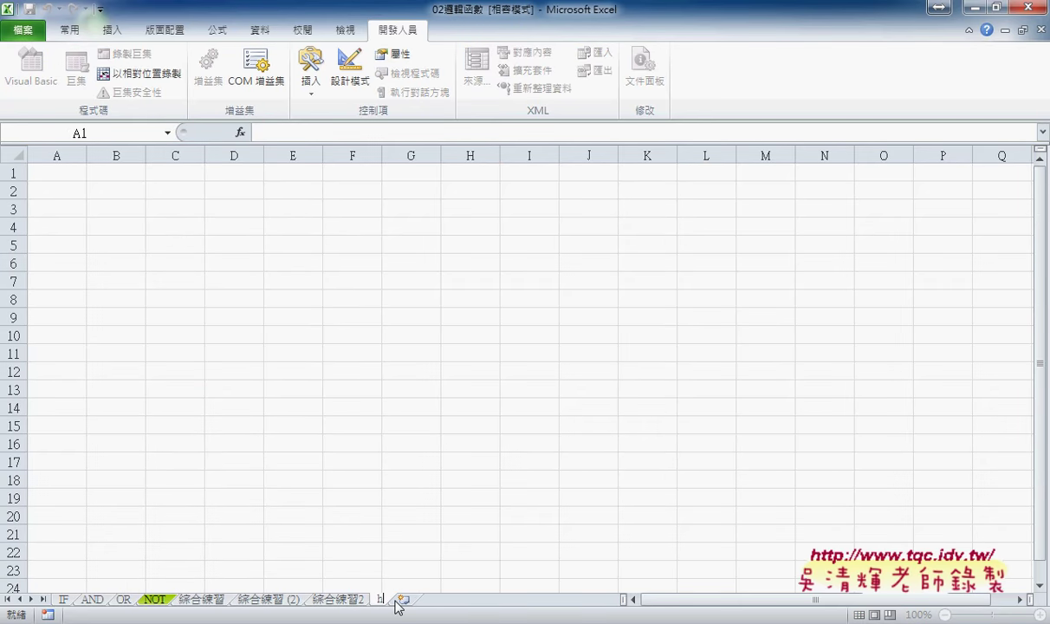
text(戶籍地)
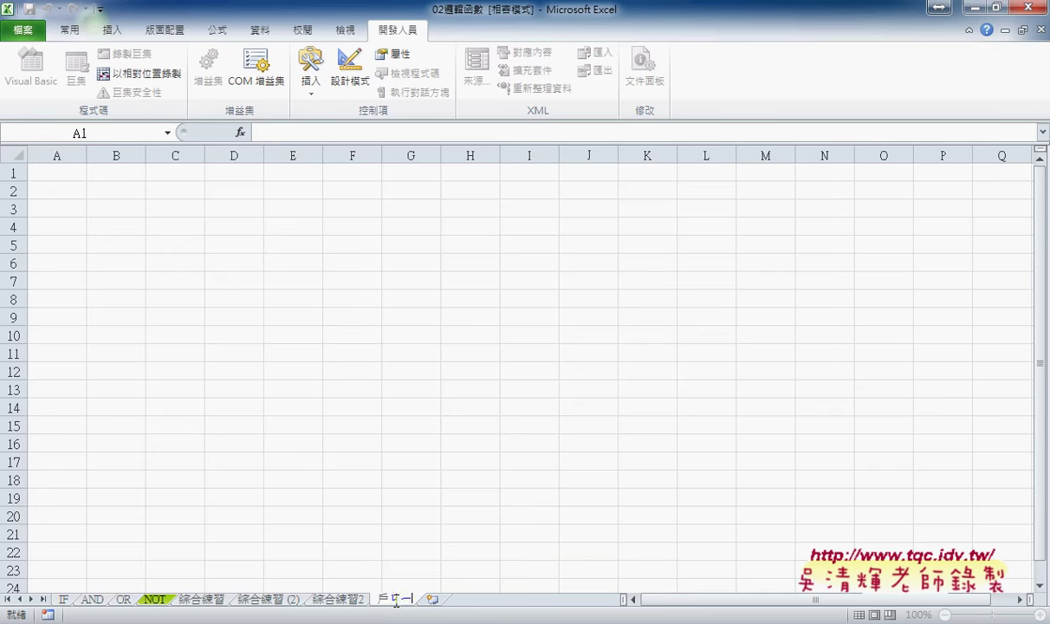
key(Return)
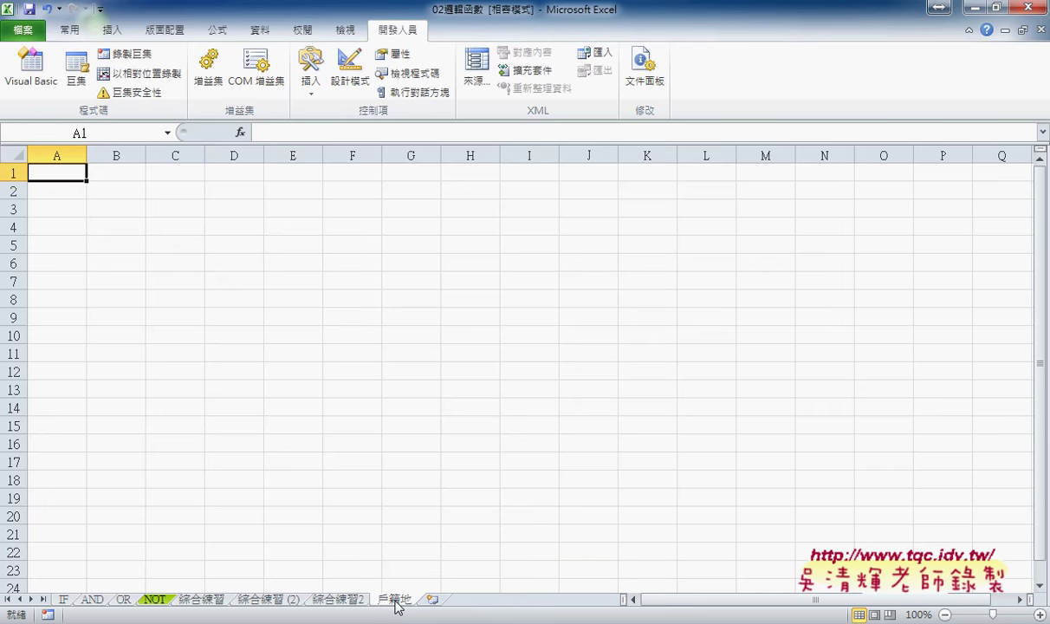
- Copy E4:E33 from 綜合練習2 and paste it at A1 of the 戶籍地 sheet
click(343, 599)
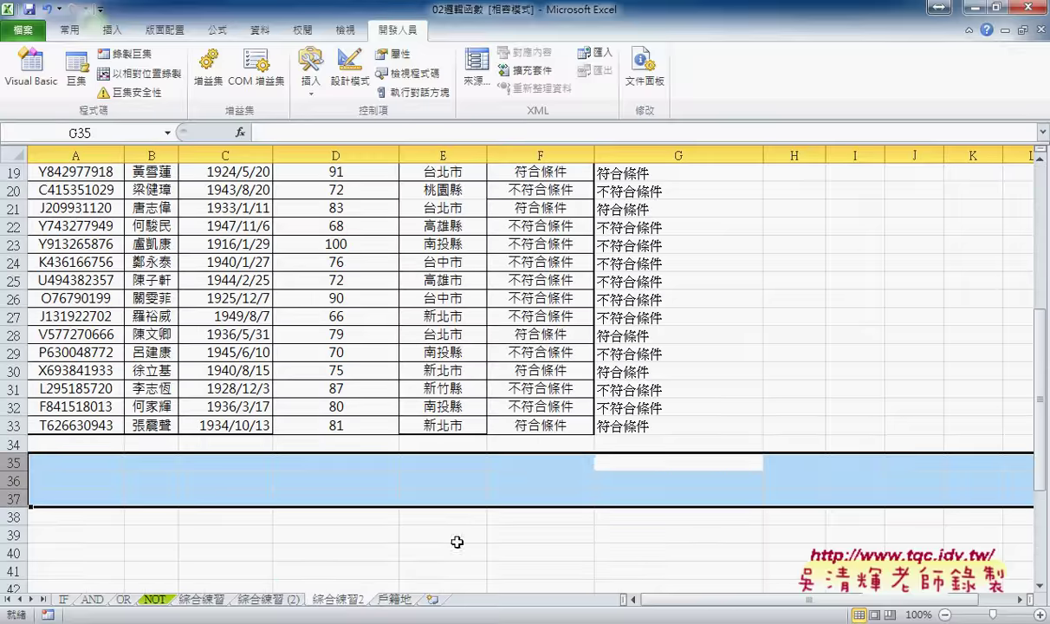
scroll(589, 454, up, 5)
scroll(589, 454, up, 1)
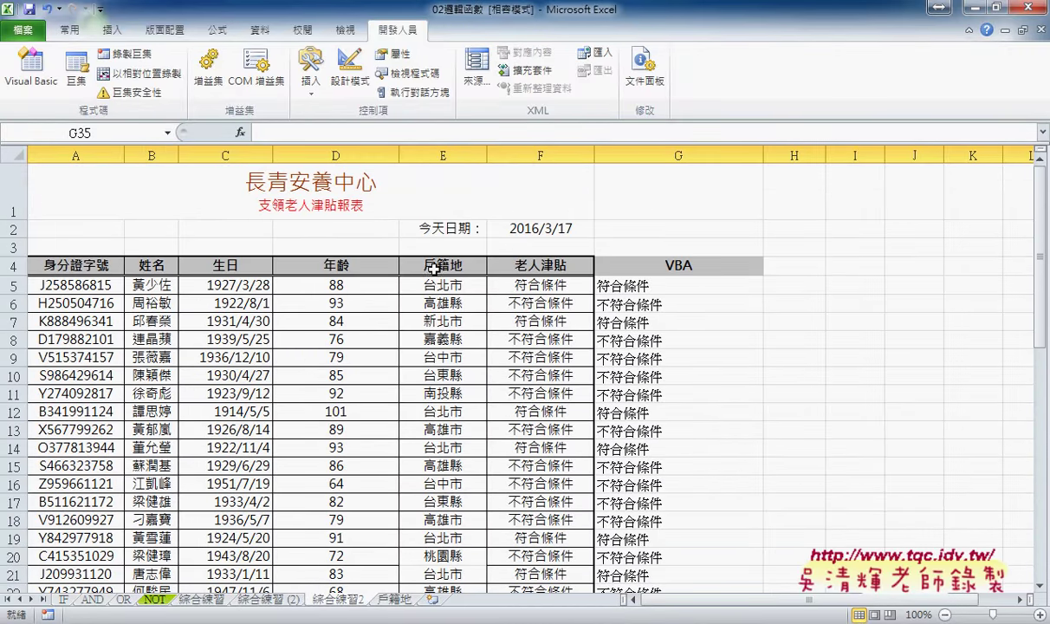
drag(438, 260, 449, 555)
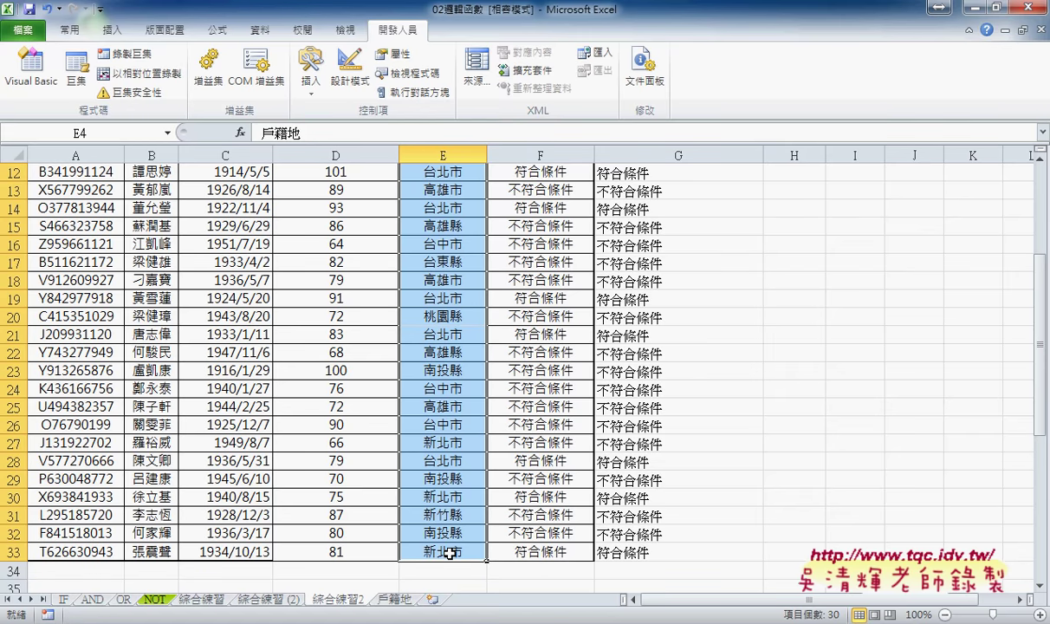
key(ctrl+c)
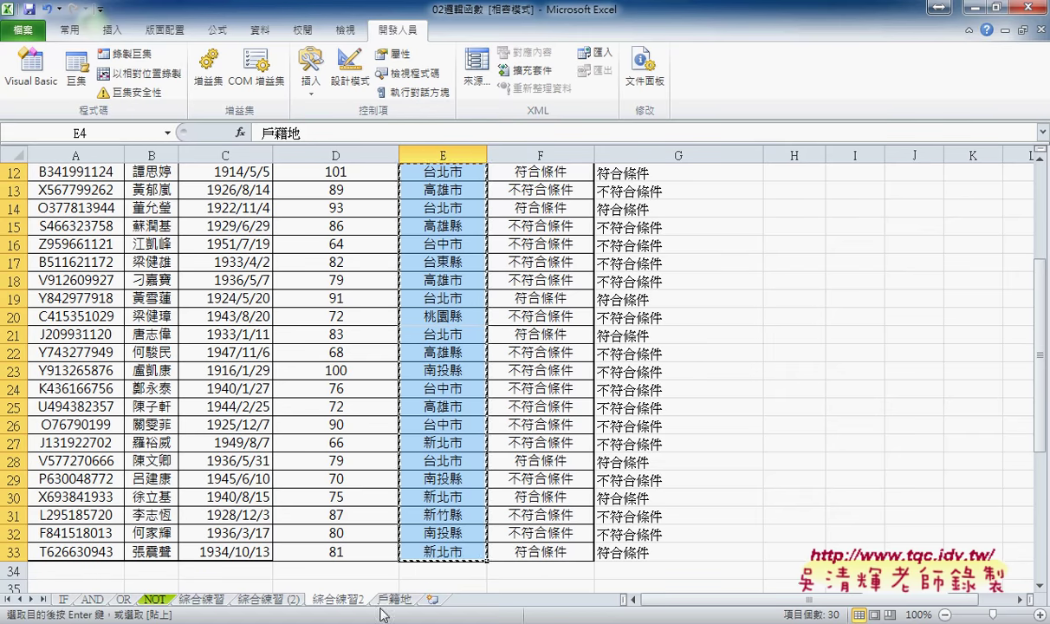
click(391, 600)
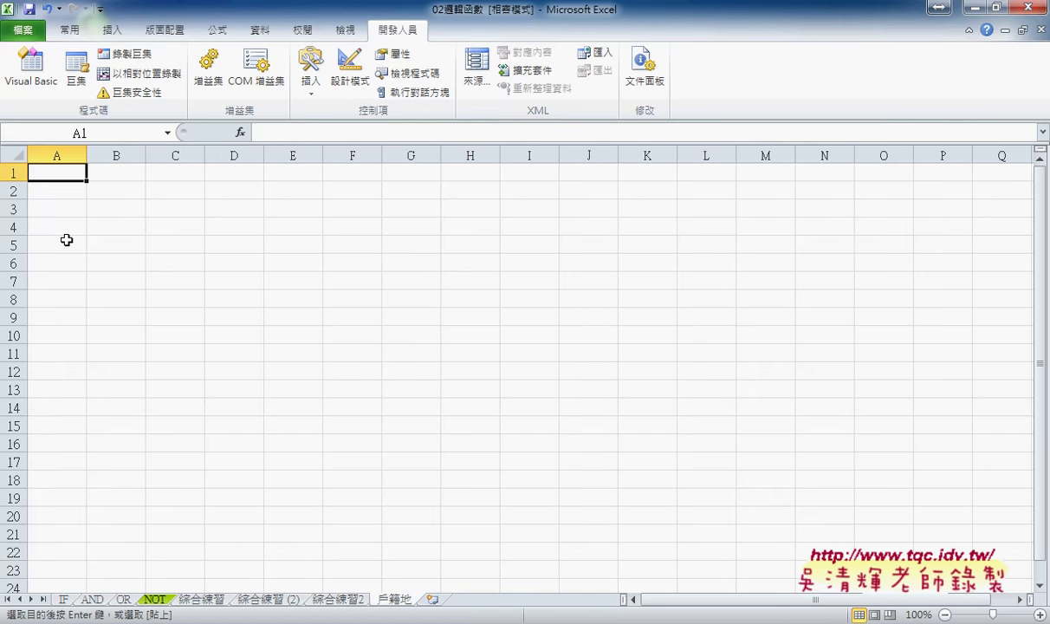
key(ctrl+v)
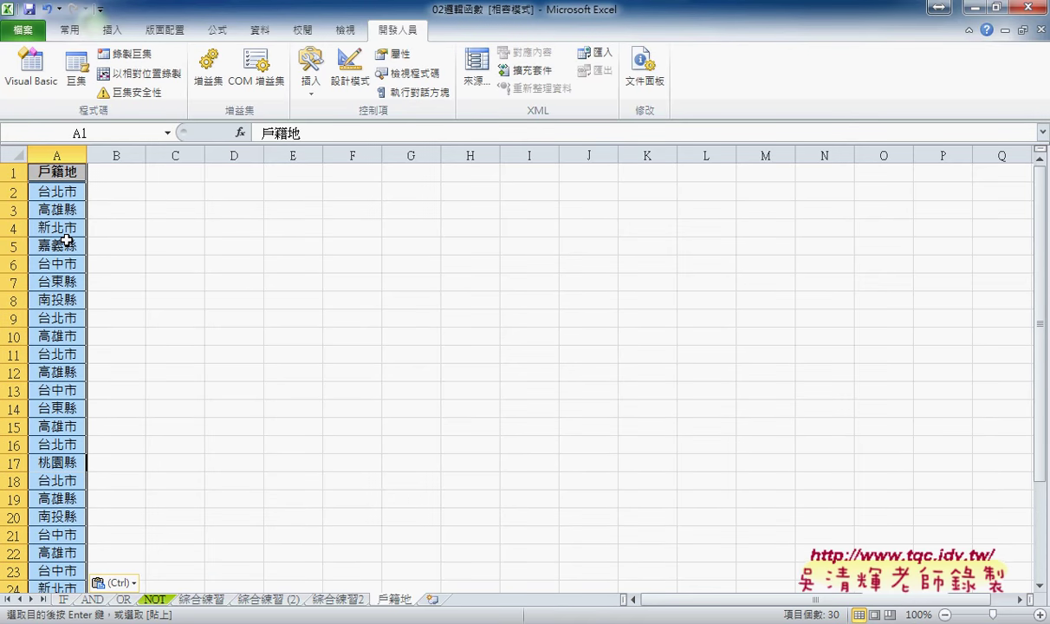
- Run 移除重複 on the 戶籍地 column, dropping 19 duplicates to leave A2:A11, and switch back to Chrome
click(259, 31)
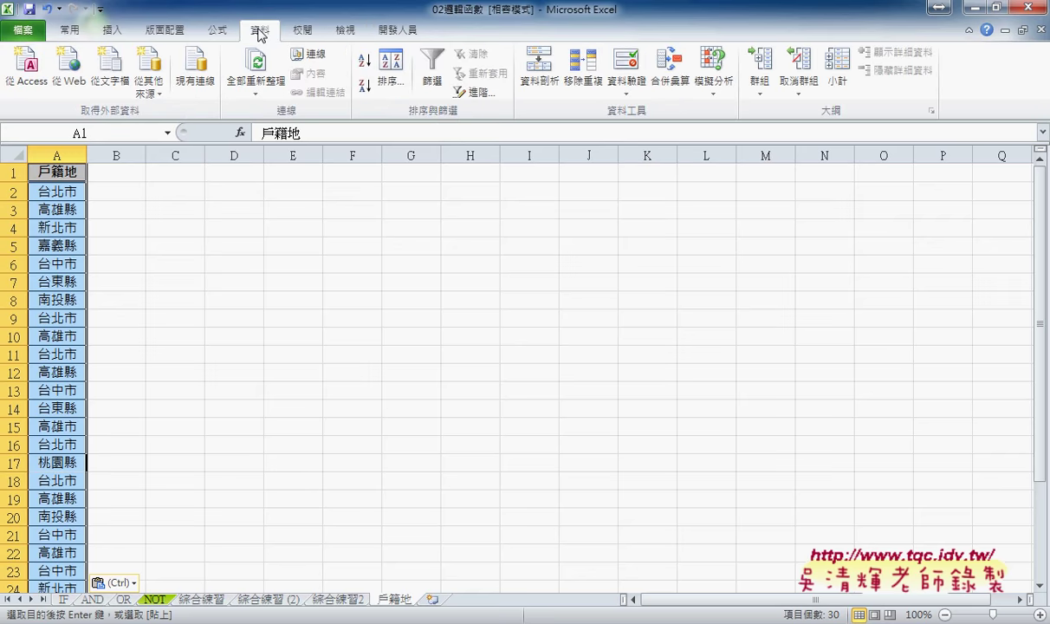
click(601, 74)
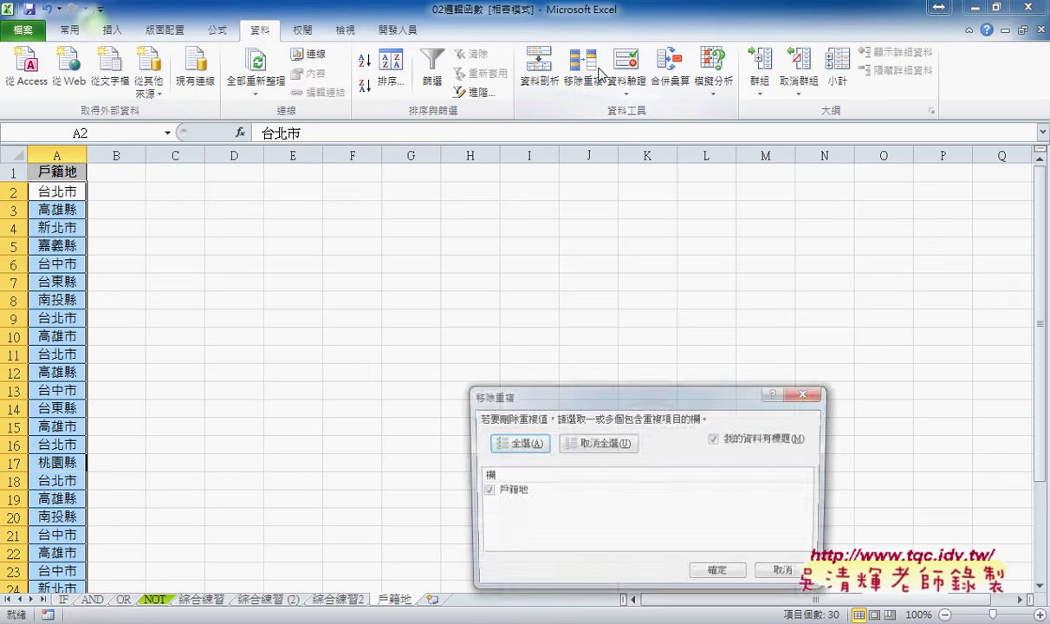
mouse_move(617, 405)
mouse_down()
mouse_move(561, 323)
mouse_move(478, 236)
mouse_up()
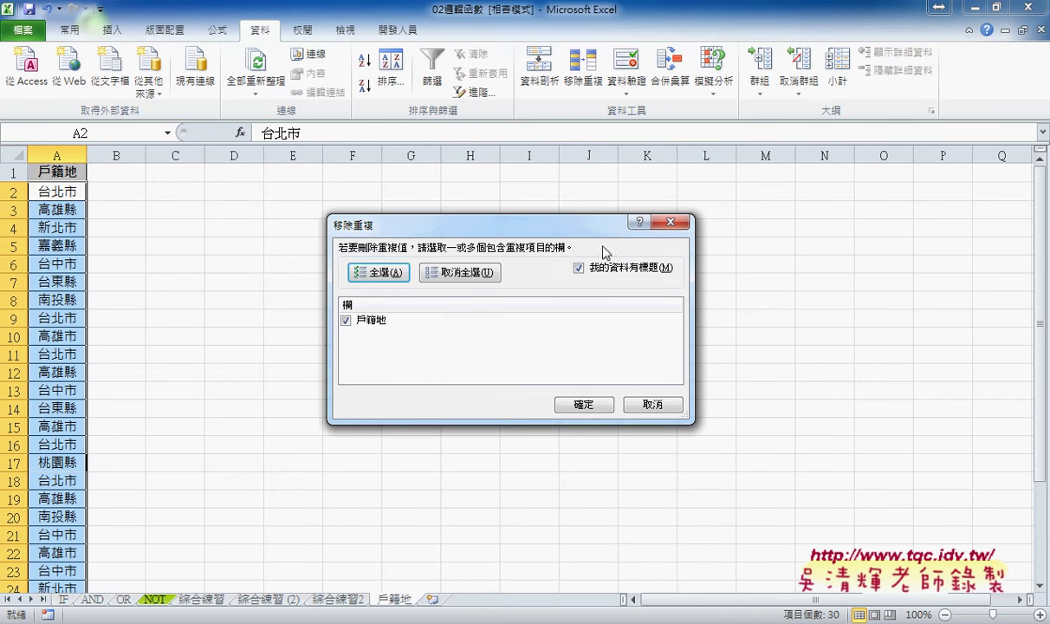
click(589, 406)
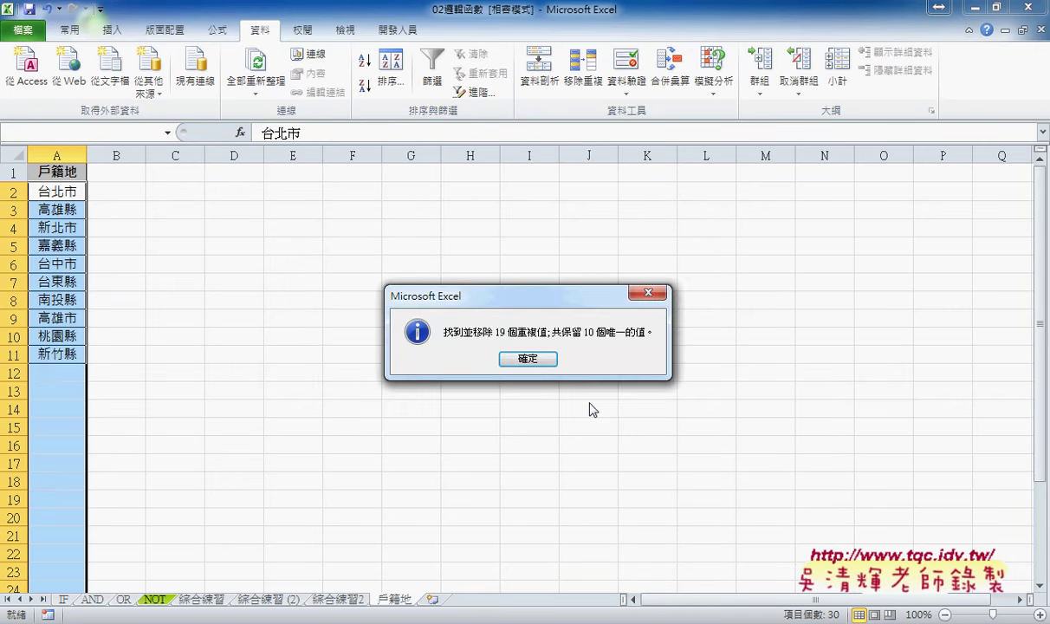
click(528, 359)
drag(69, 184, 76, 357)
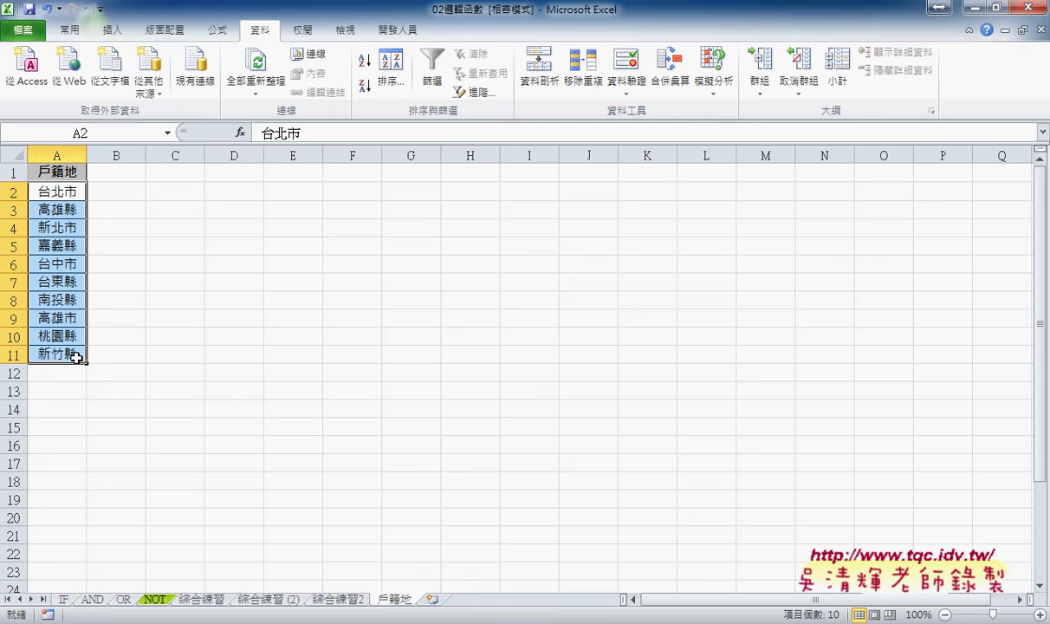
key(alt+Tab)
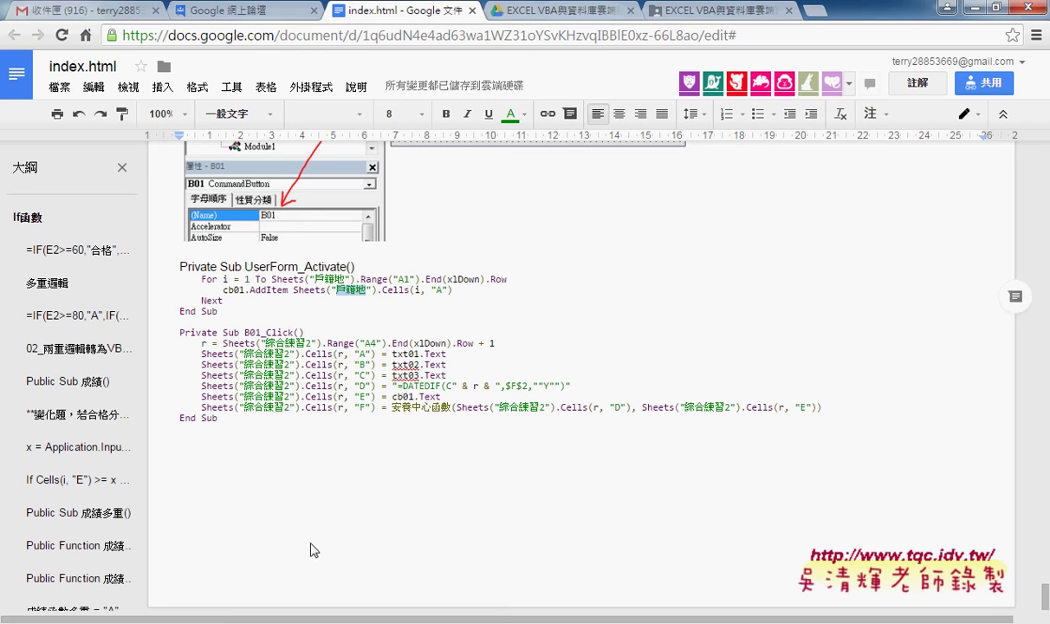
- Scroll up to the 安養中心系統 form screenshots, then go to the Drive course folder EXCEL VBA與資料庫雲端設計(初階)(89)
scroll(314, 549, up, 3)
scroll(321, 520, up, 3)
scroll(333, 481, up, 3)
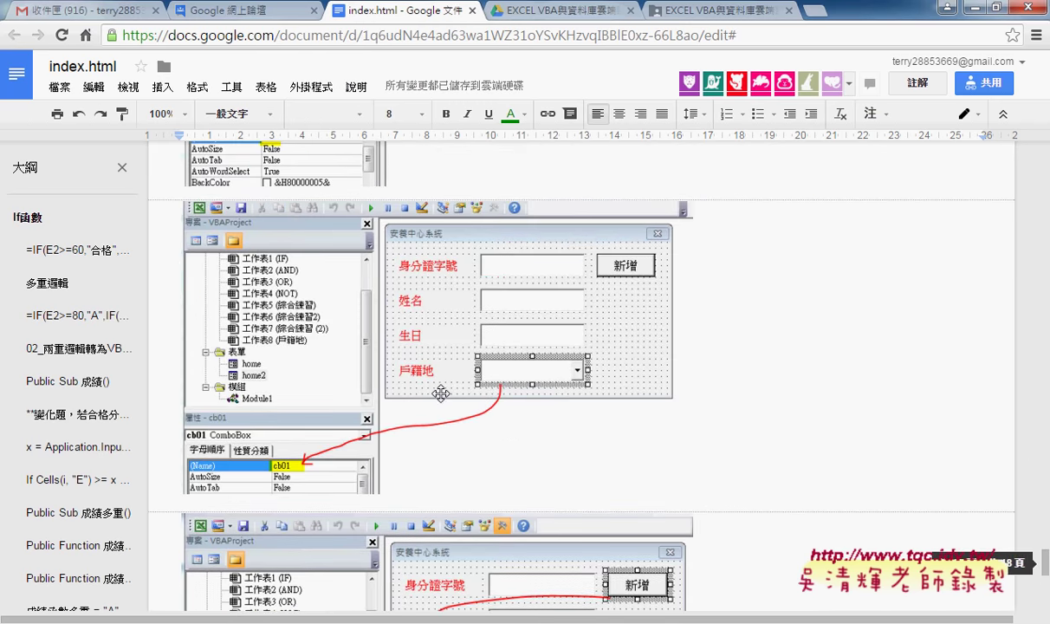
scroll(441, 394, up, 3)
scroll(444, 364, up, 3)
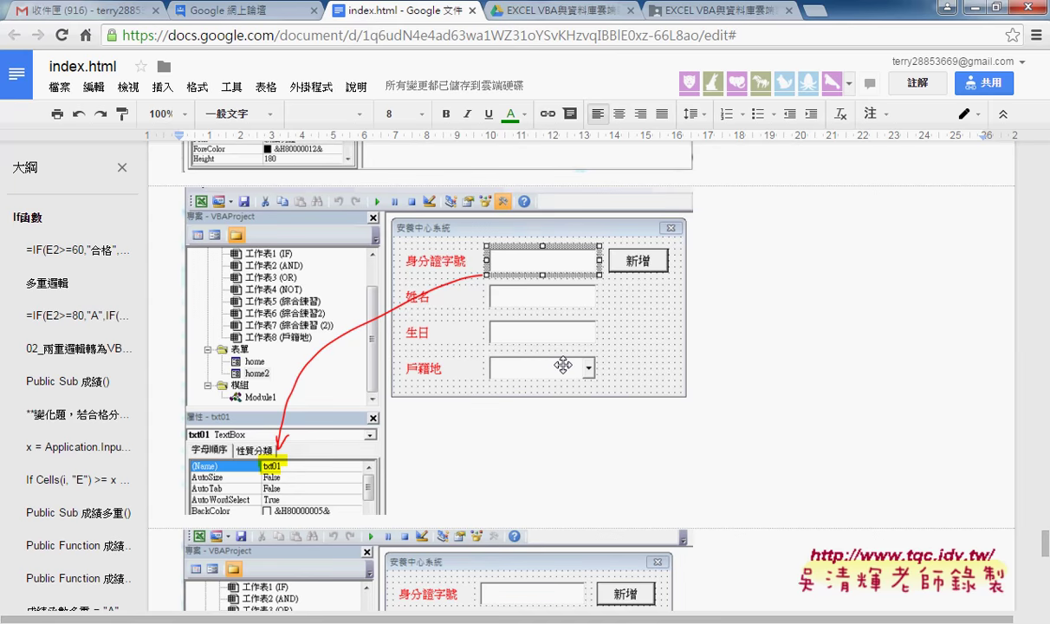
scroll(562, 363, down, 2)
scroll(545, 352, up, 8)
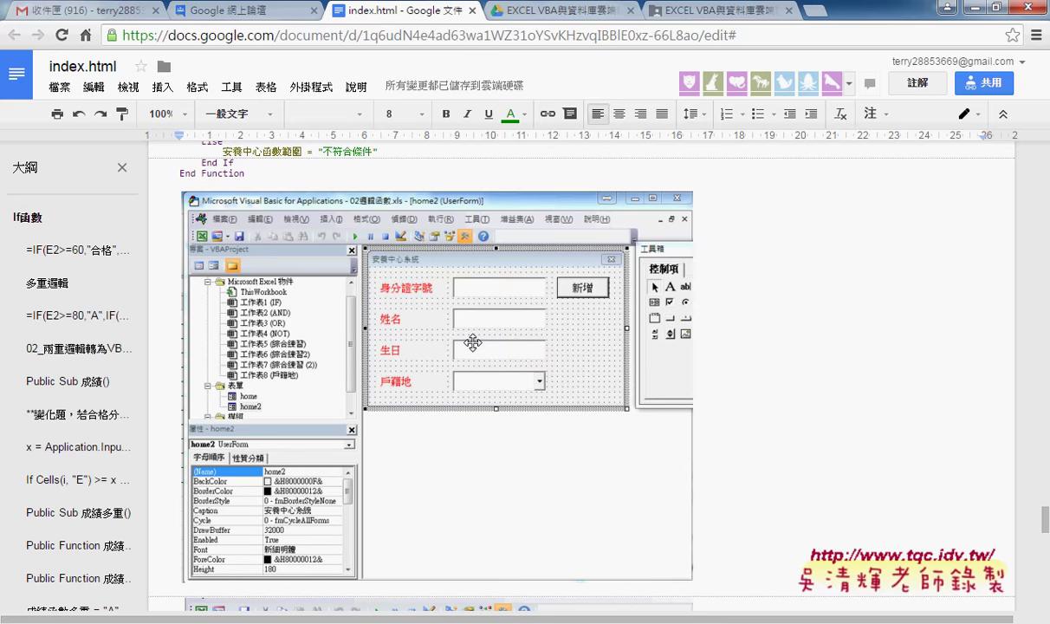
click(658, 12)
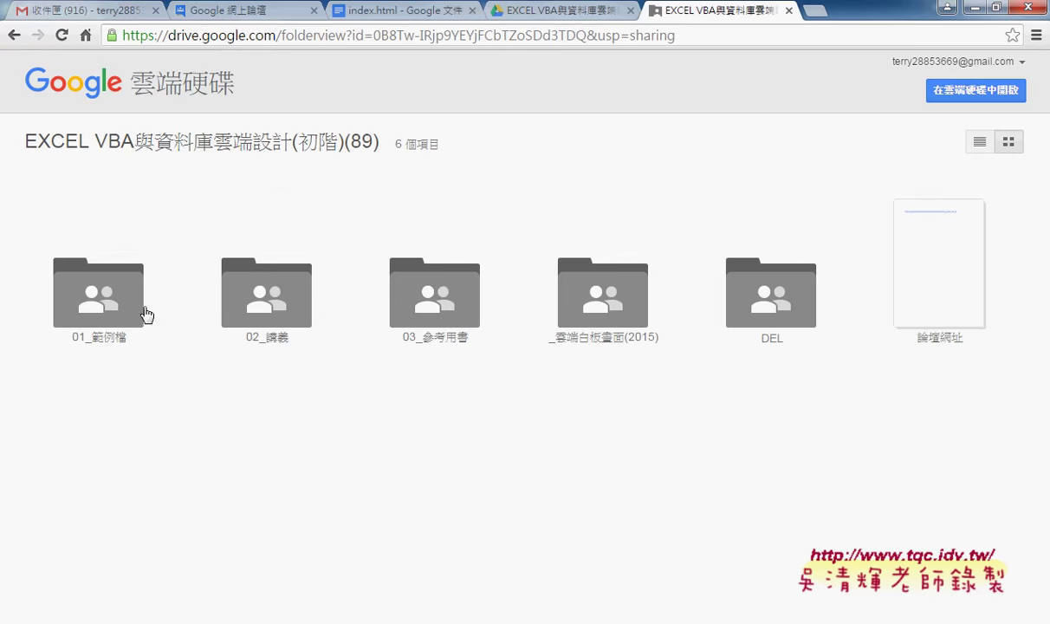
- Navigate _雲端白板畫面(2015) > 01_函數練習 > 02_邏輯函數 and open the 程式碼 folder
click(557, 343)
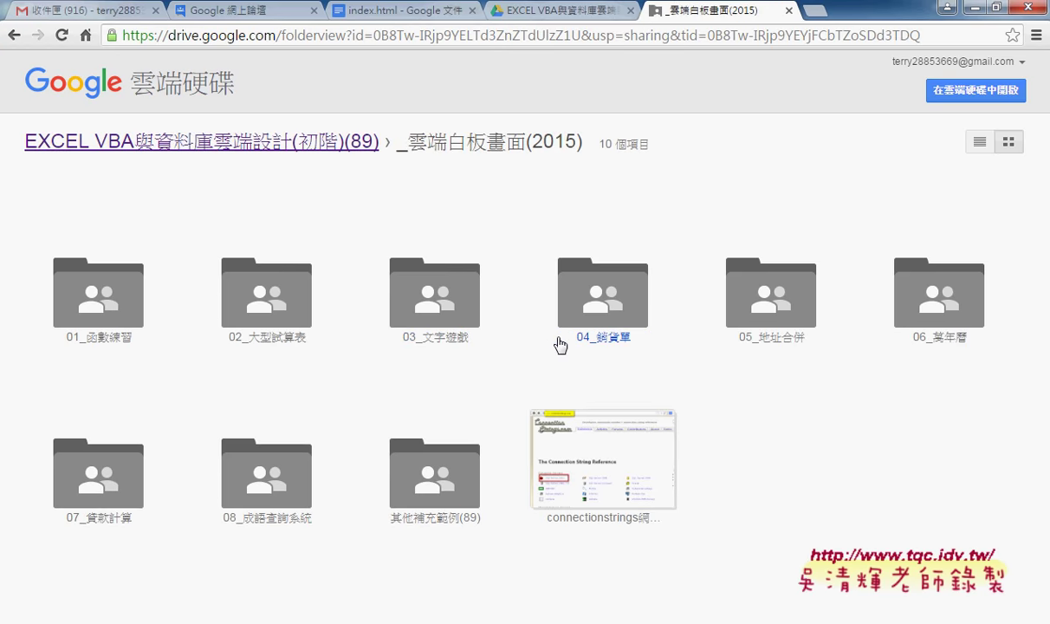
click(111, 331)
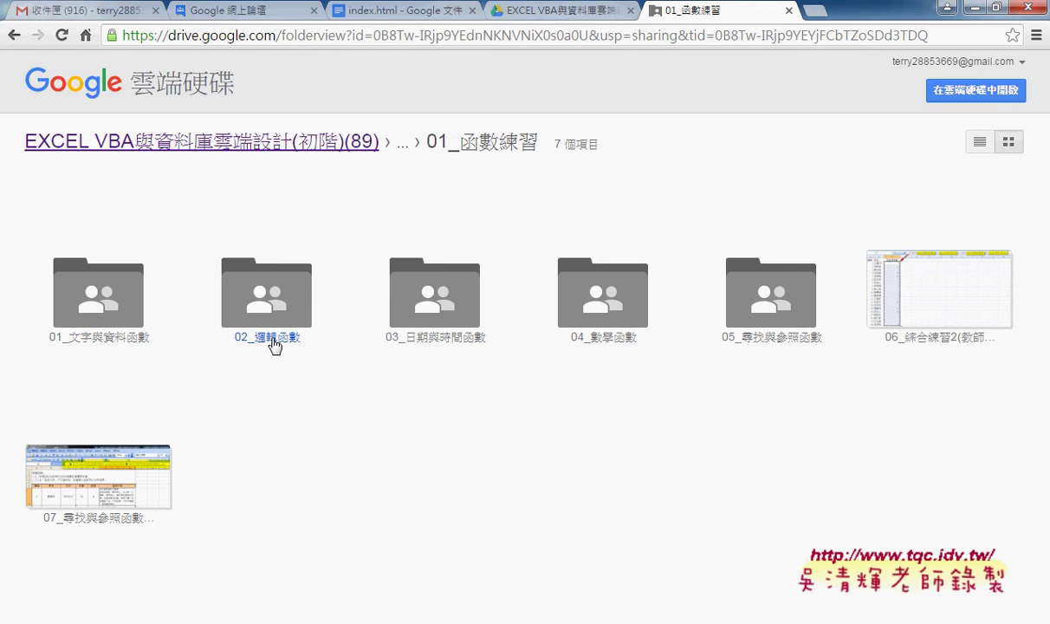
click(275, 346)
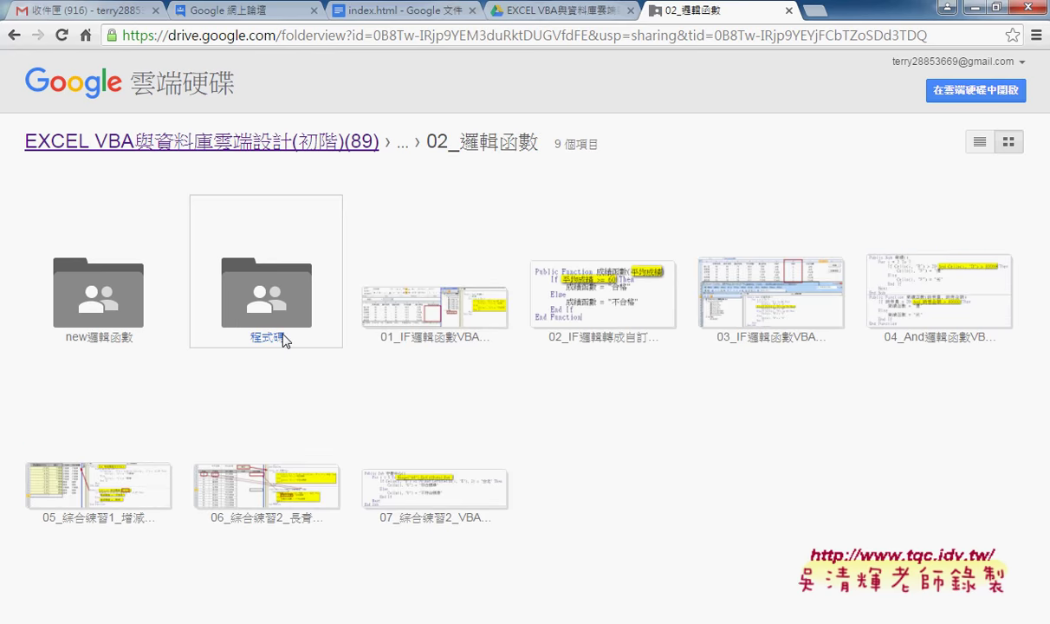
double_click(282, 340)
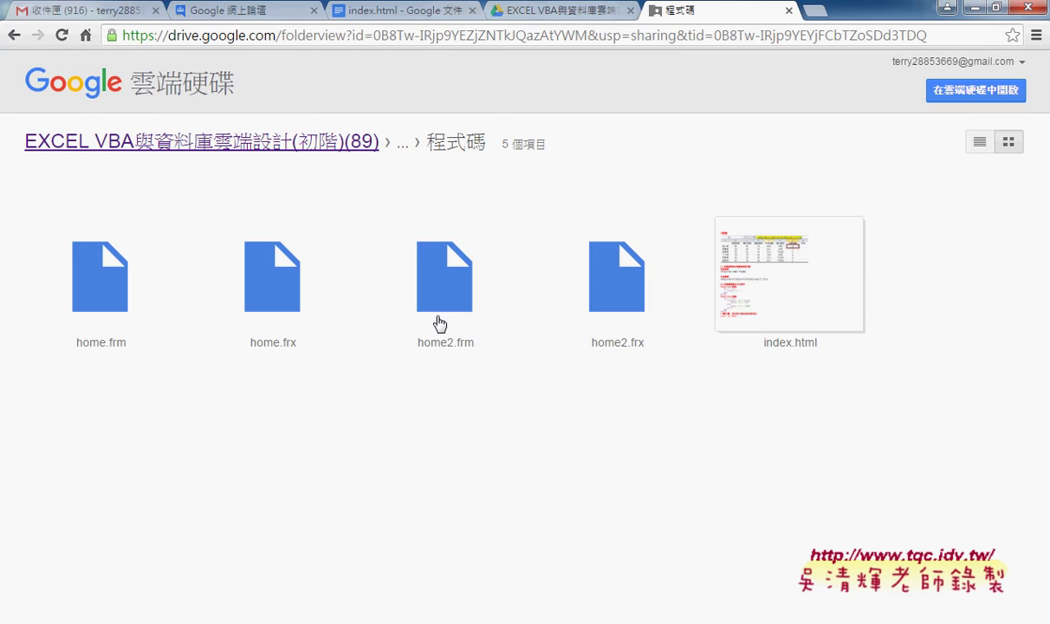
- Back in Excel on the 綜合練習2 sheet, select the empty row 34 below the table
key(alt+Tab)
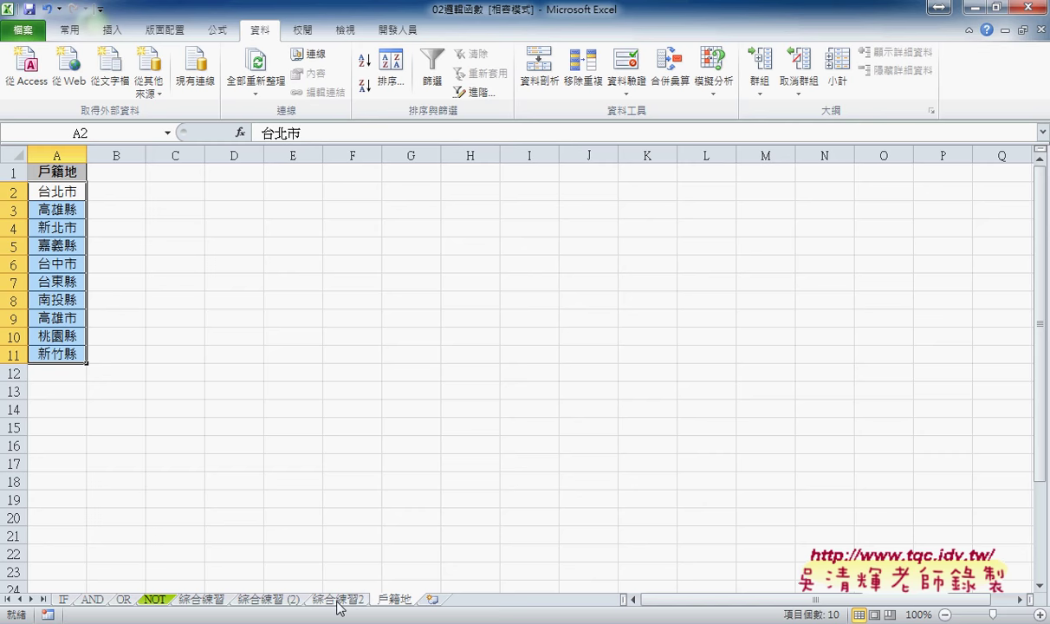
click(337, 599)
drag(88, 573, 424, 576)
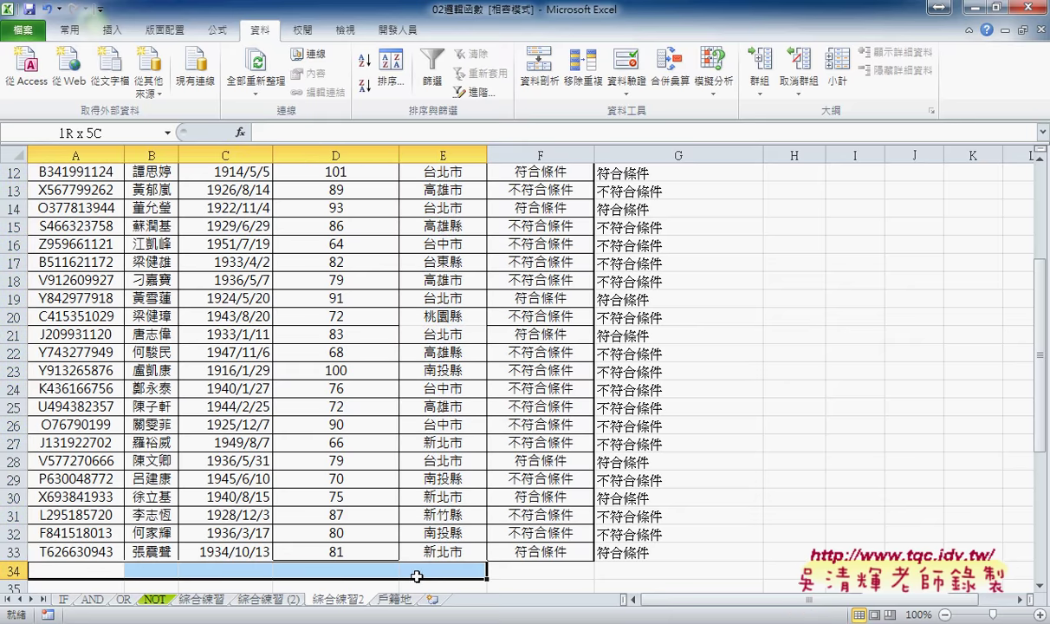
scroll(424, 576, down, 1)
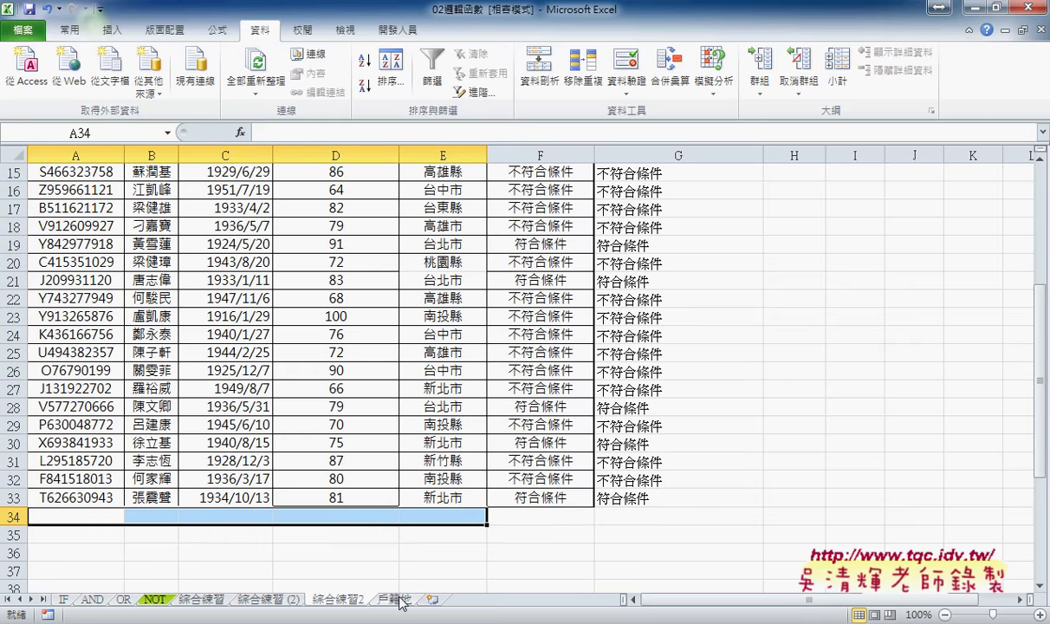
- Download home2.frm and home2.frx from the 程式碼 folder in Google Drive
click(316, 476)
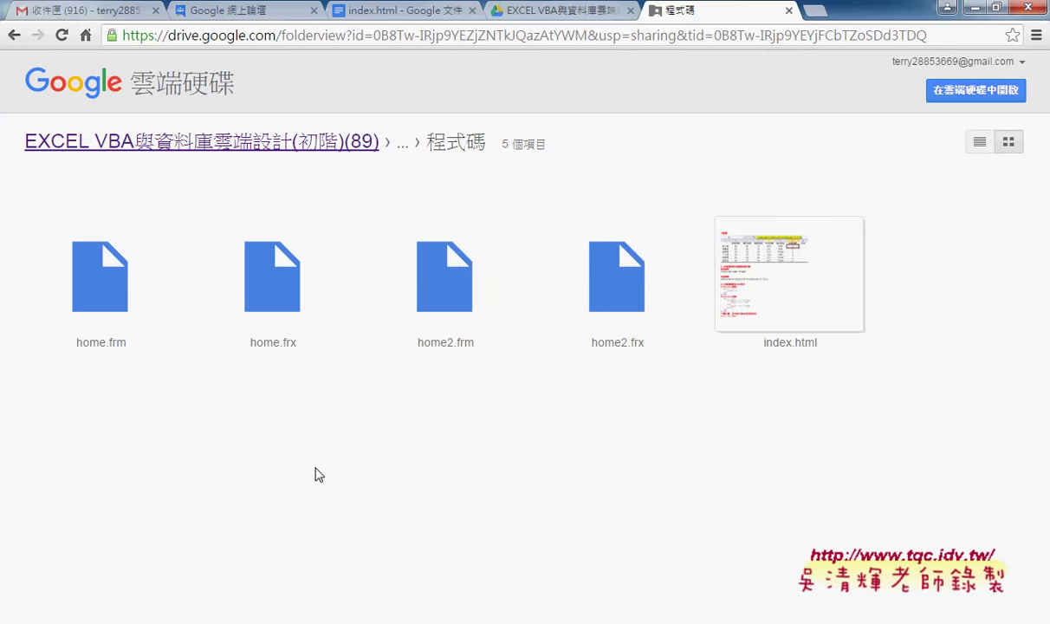
click(427, 310)
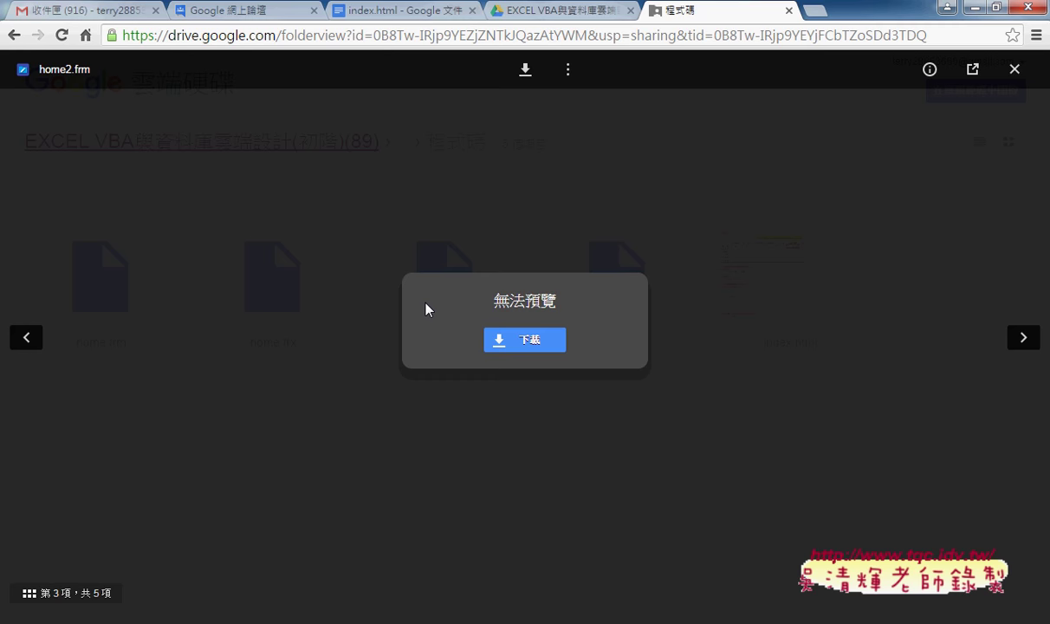
click(524, 69)
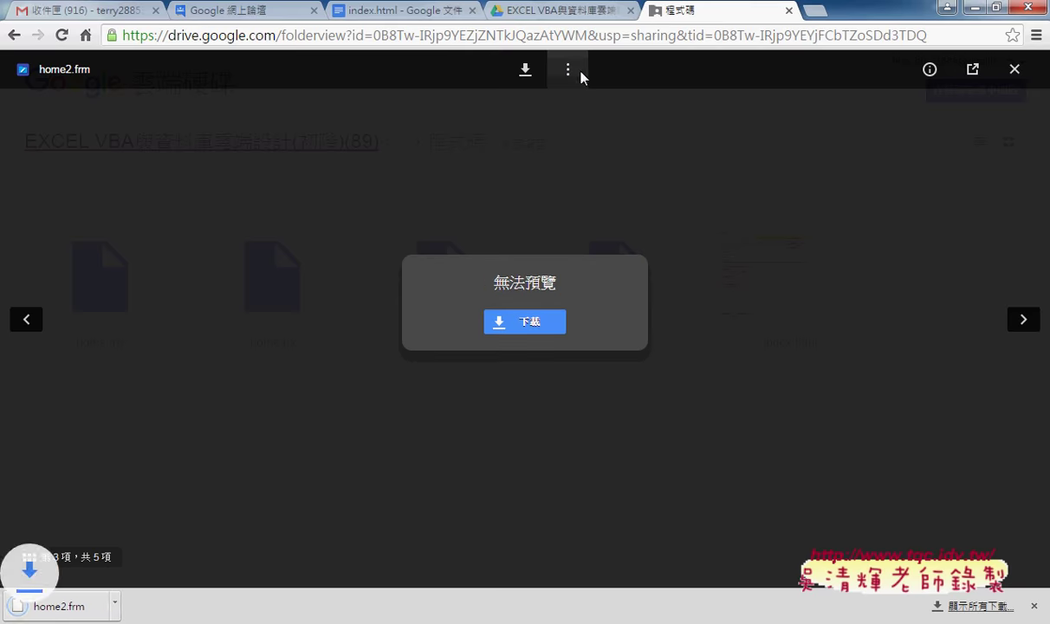
click(1014, 68)
click(633, 304)
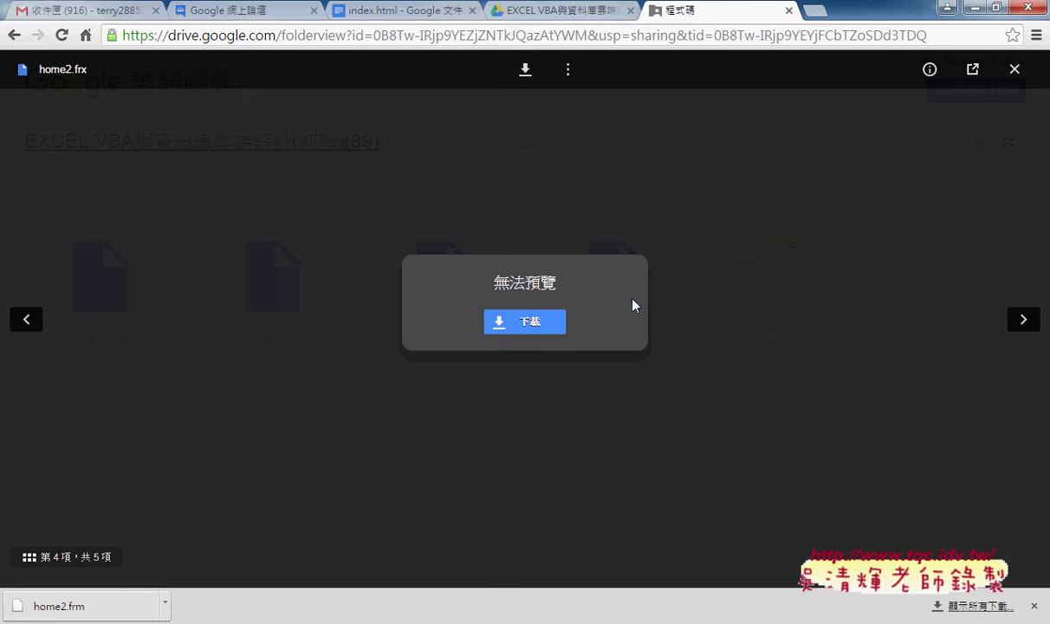
click(533, 323)
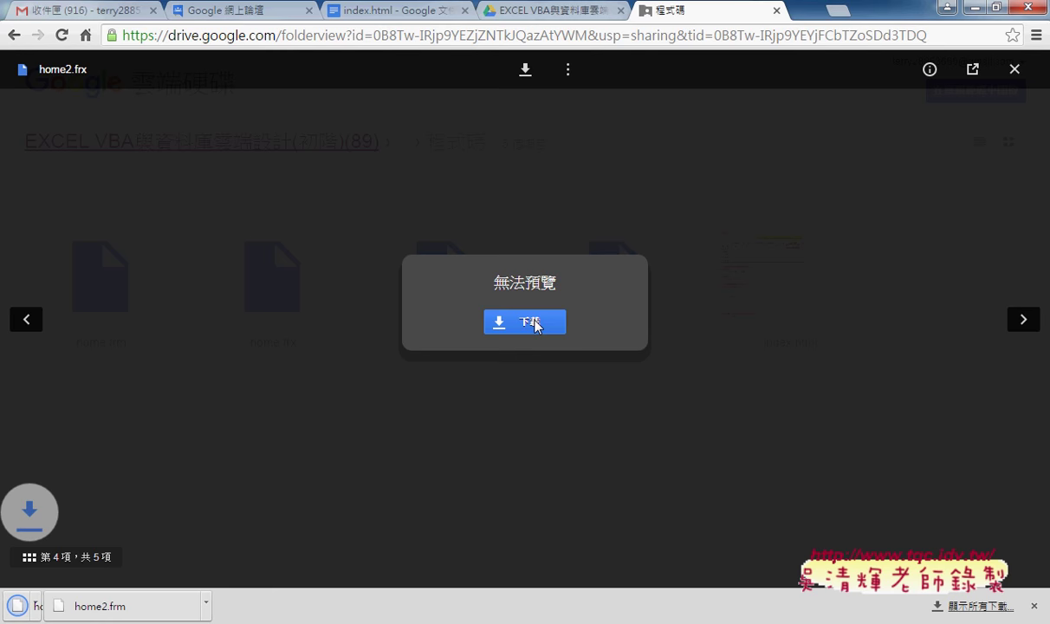
click(1013, 70)
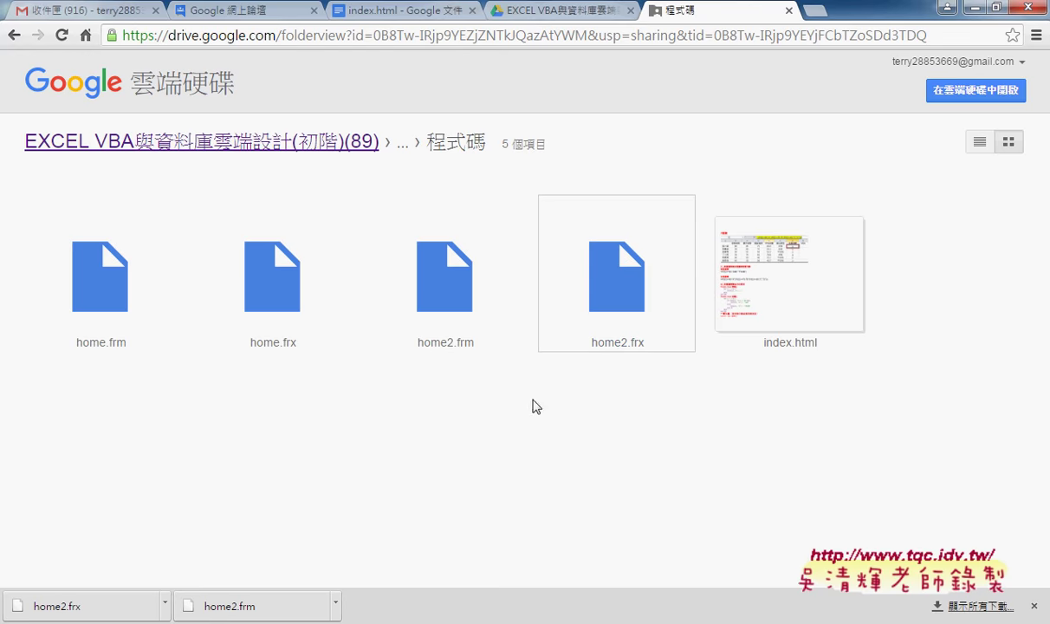
click(335, 602)
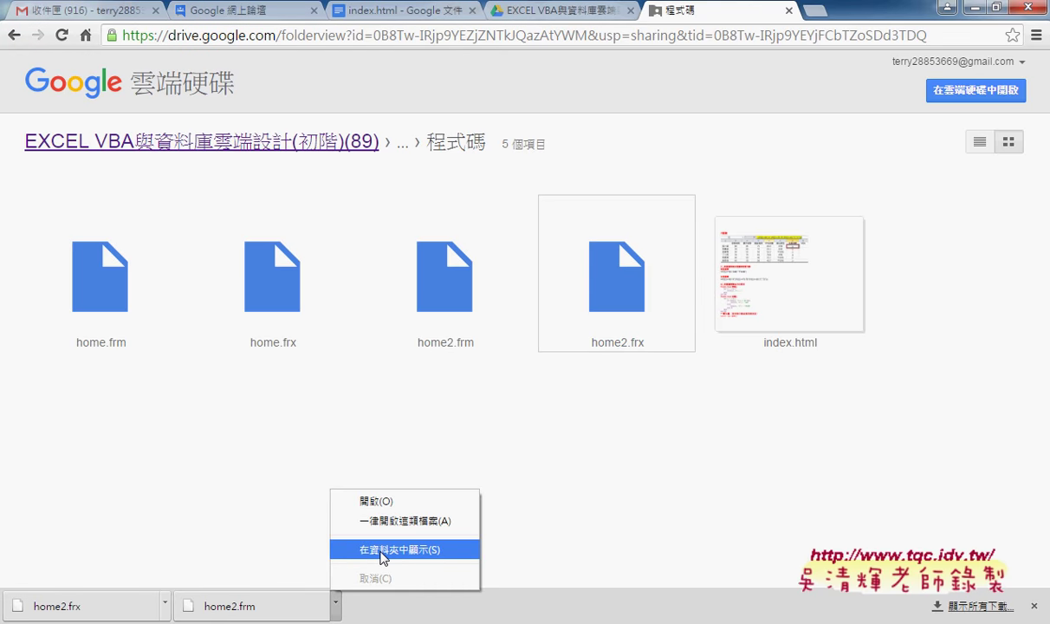
- Show home2.frm in Downloads in Explorer and copy the folder's full path from the address bar
click(382, 550)
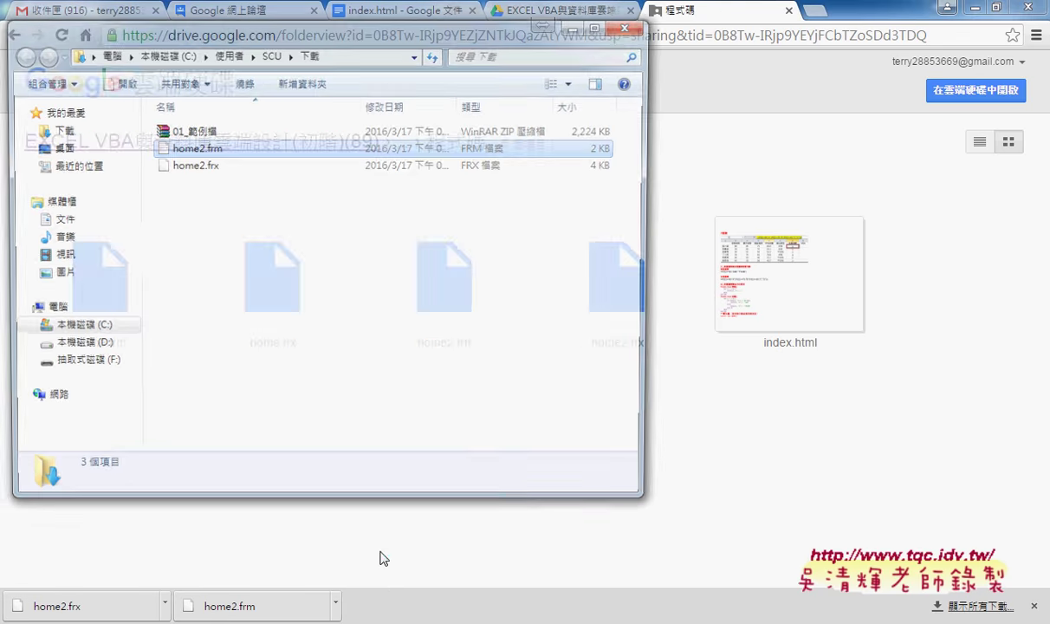
right_click(329, 59)
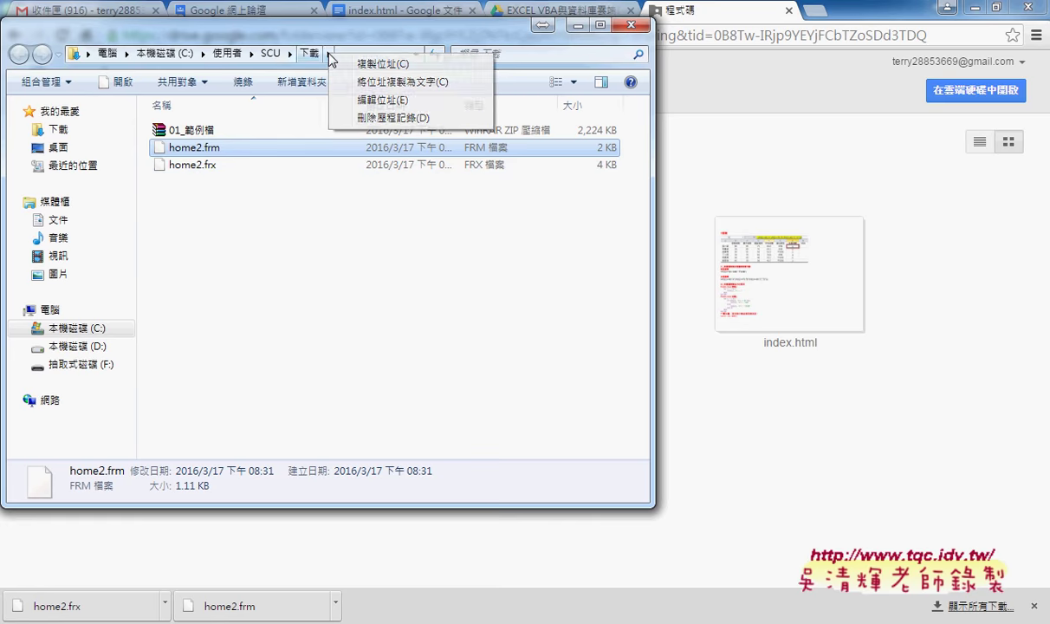
click(359, 102)
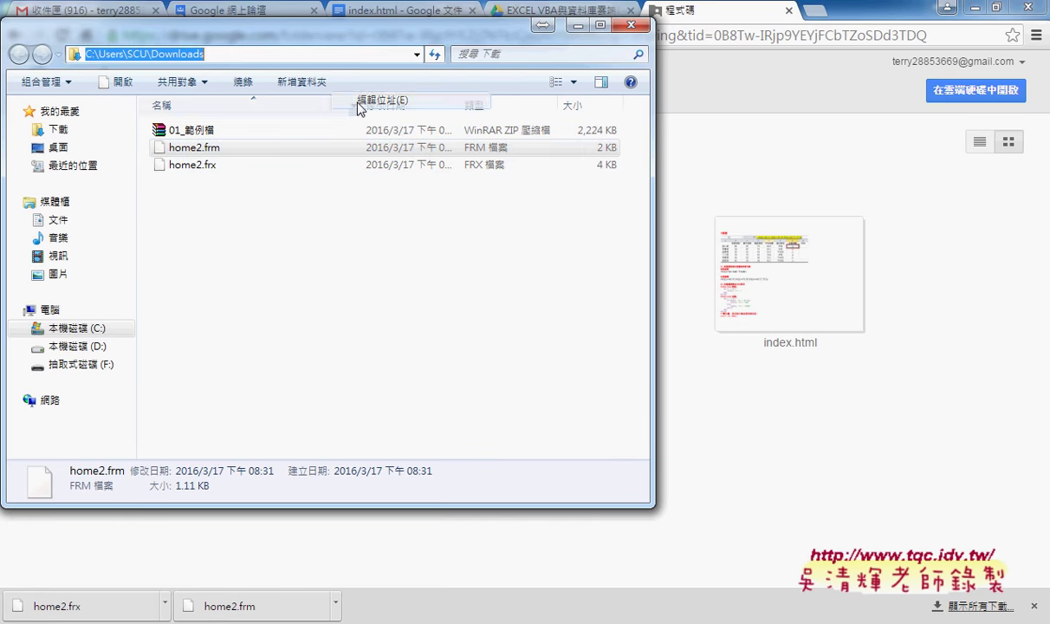
right_click(171, 54)
click(204, 103)
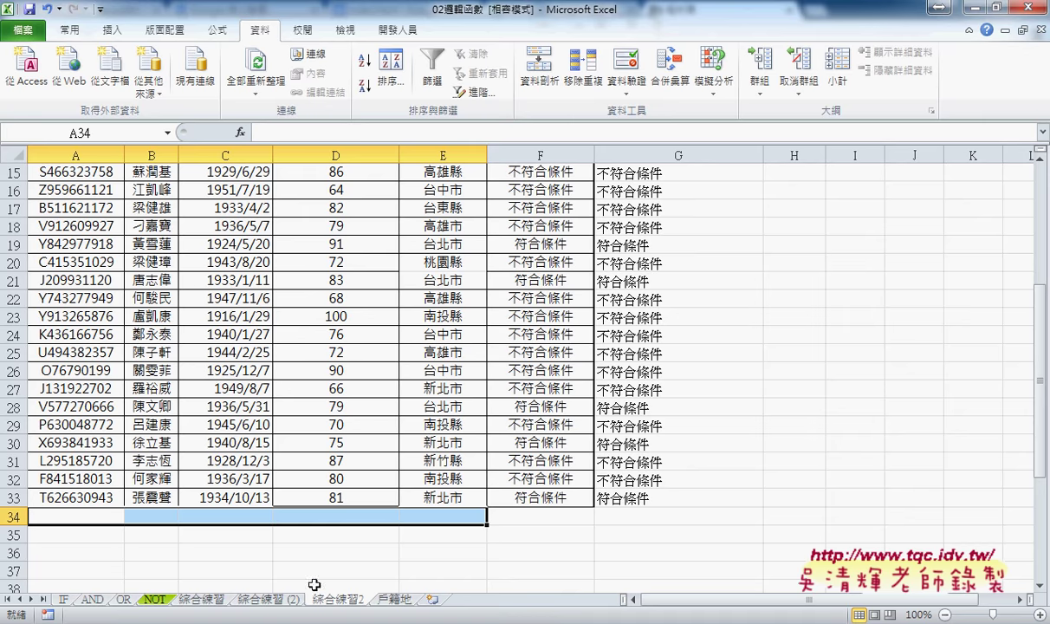
- Open the Visual Basic editor from the Developer tab and position it over the sheet
click(413, 33)
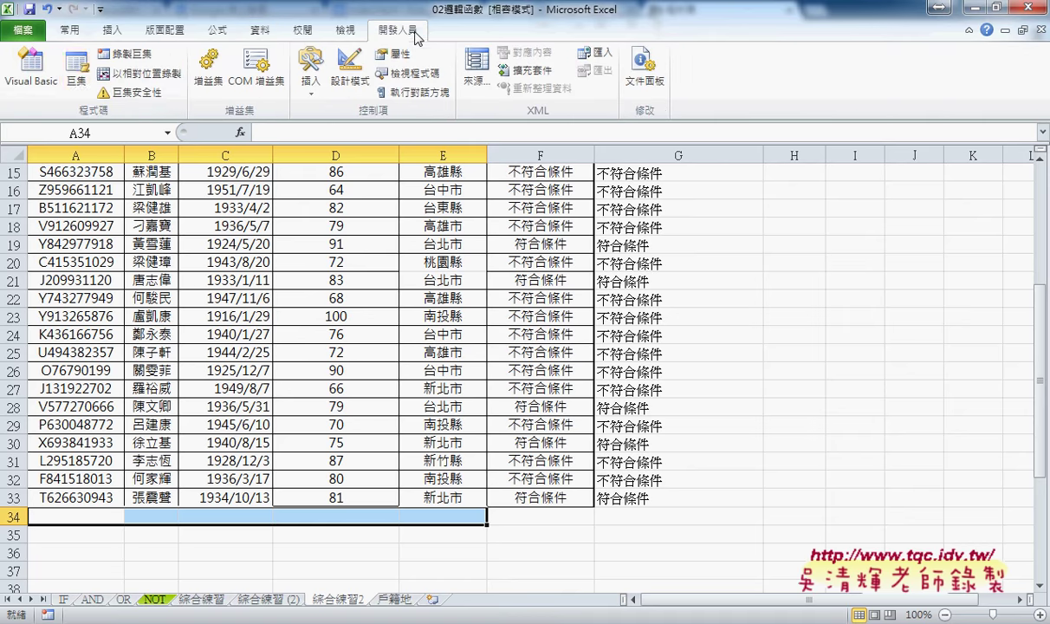
click(45, 76)
drag(315, 95, 596, 52)
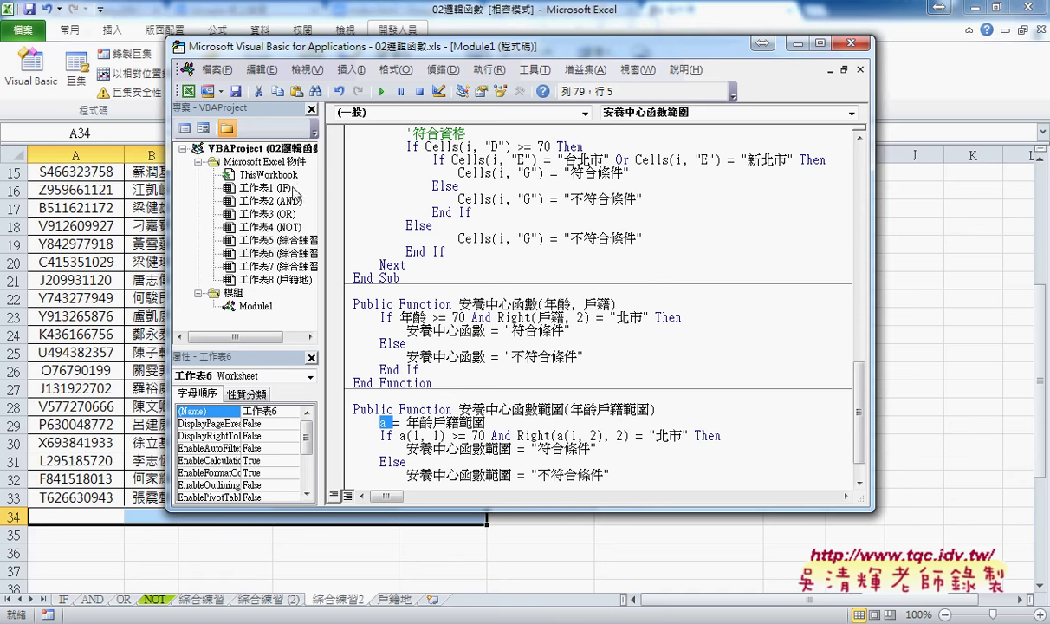
- Import home2.frm into the VBA project using the pasted Downloads folder path
right_click(263, 201)
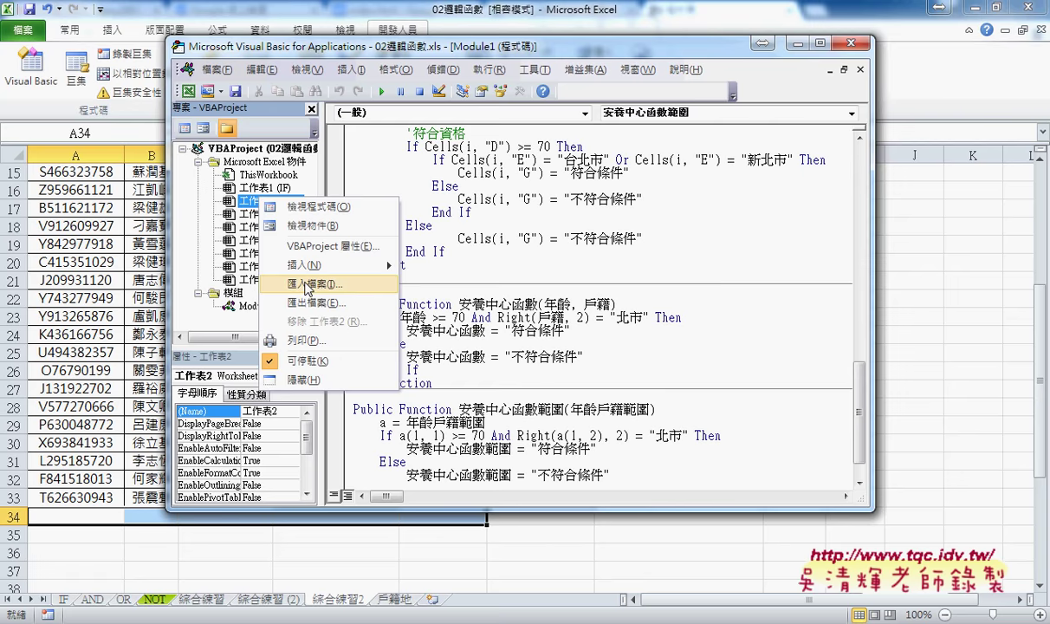
click(306, 286)
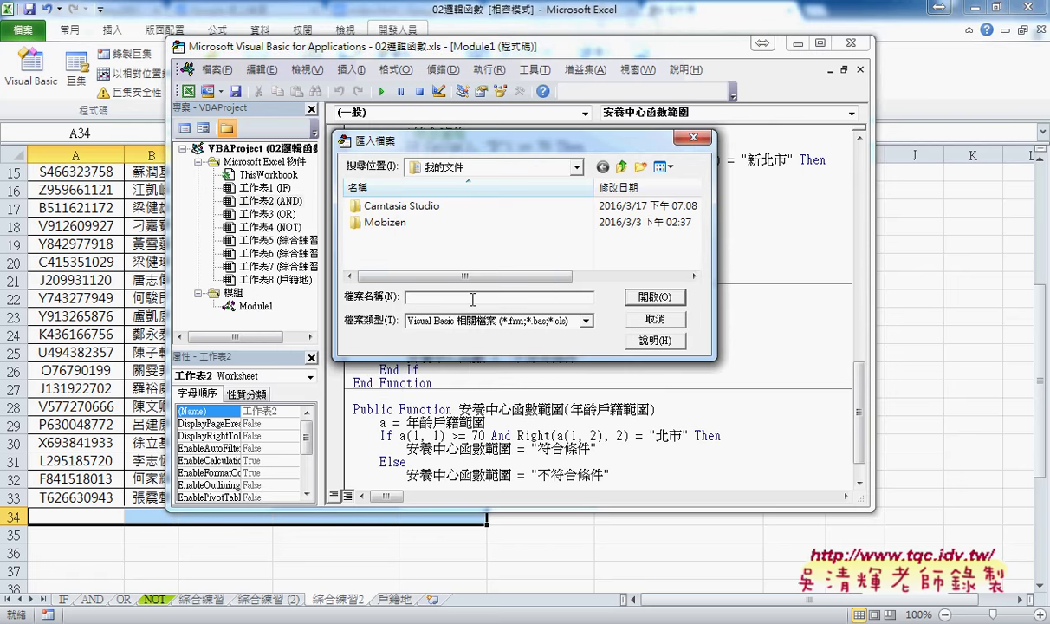
right_click(472, 299)
click(512, 374)
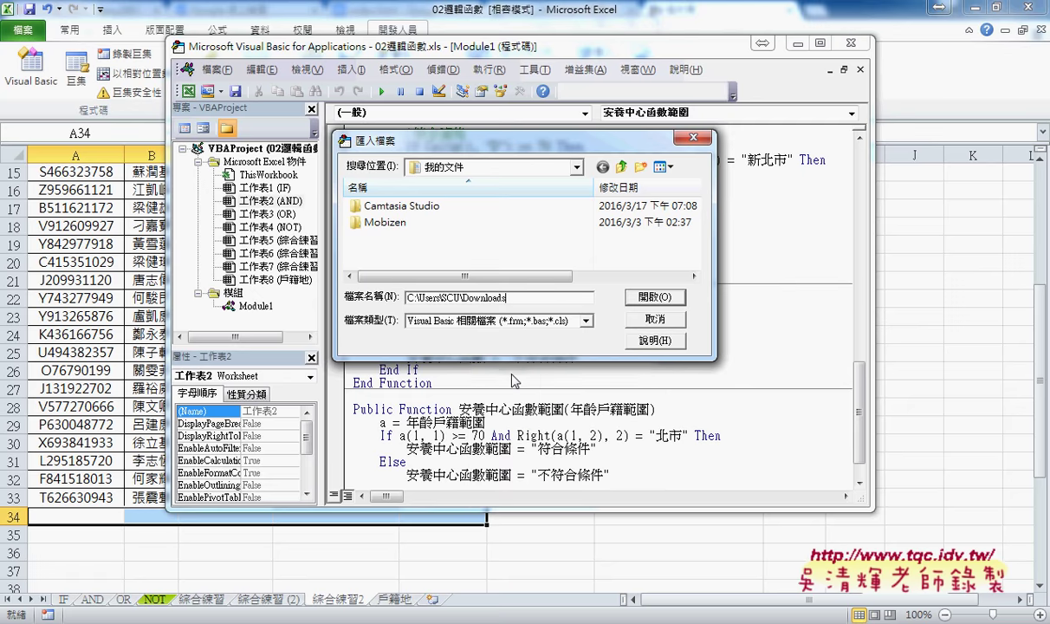
click(678, 303)
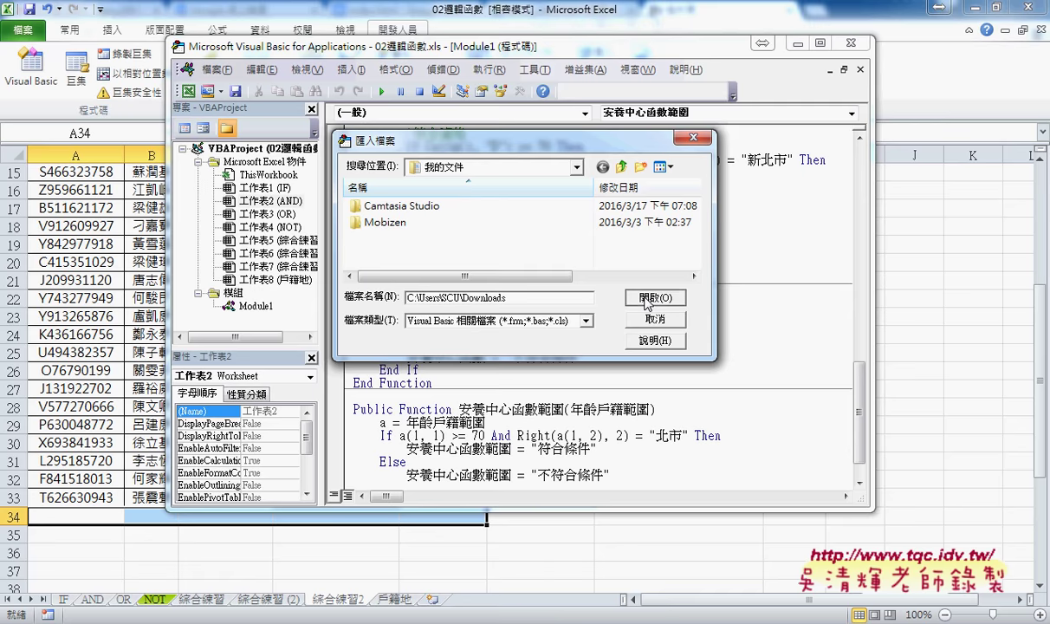
click(645, 297)
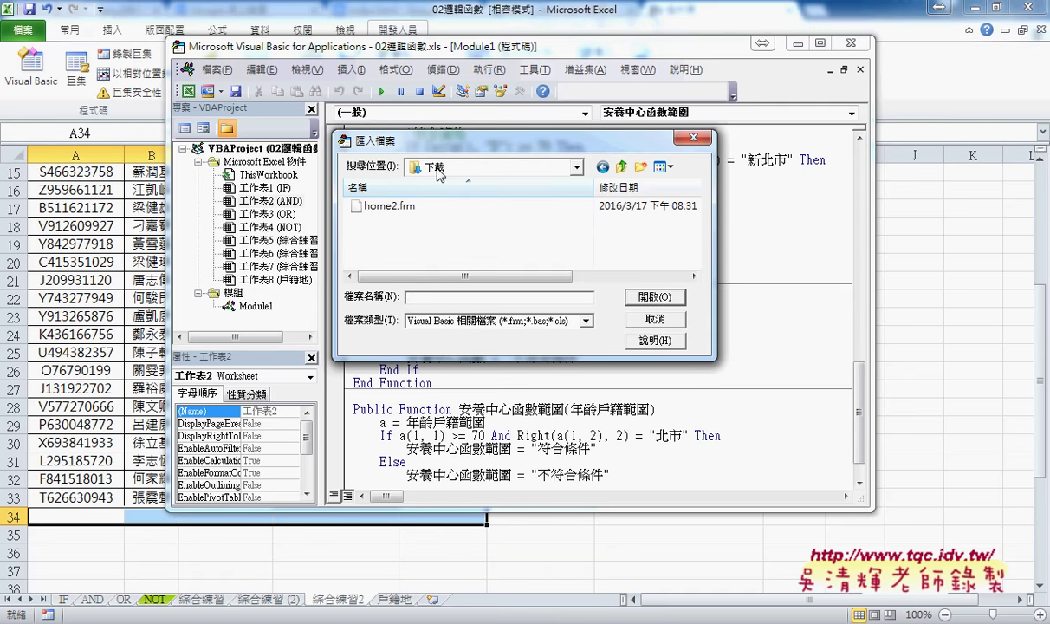
click(383, 211)
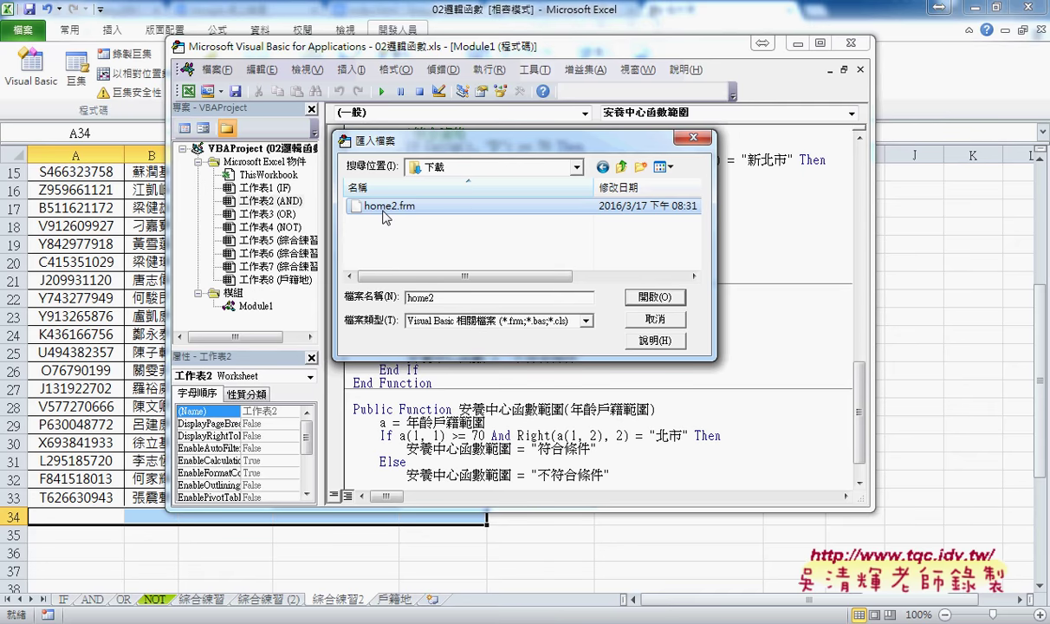
click(652, 296)
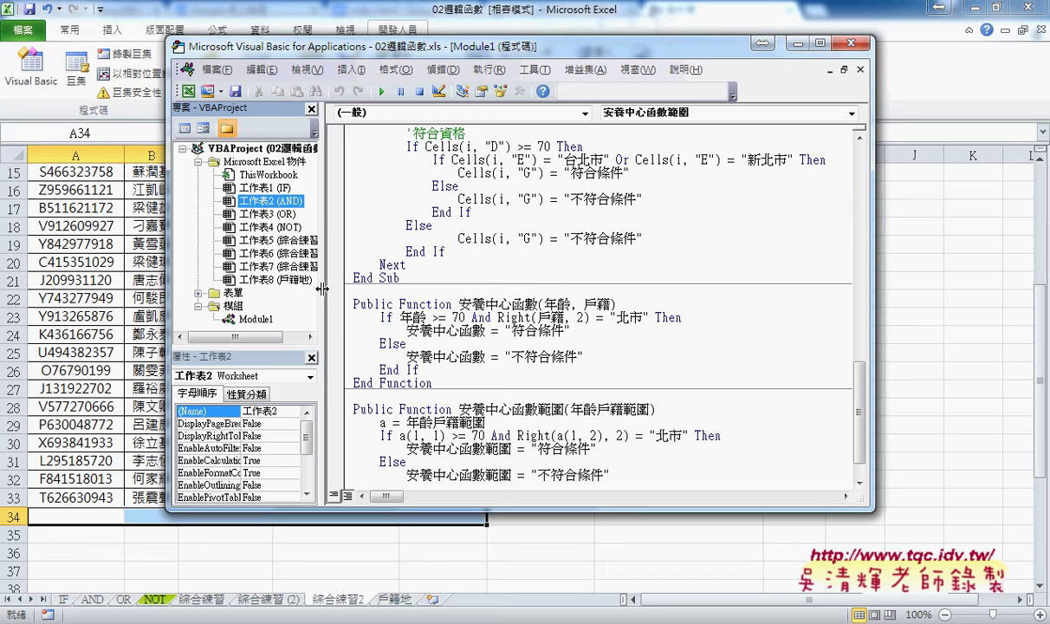
- Expand the 表單 folder and open home2 in the designer, moving the Toolbox off its labels
drag(321, 274, 367, 273)
click(230, 294)
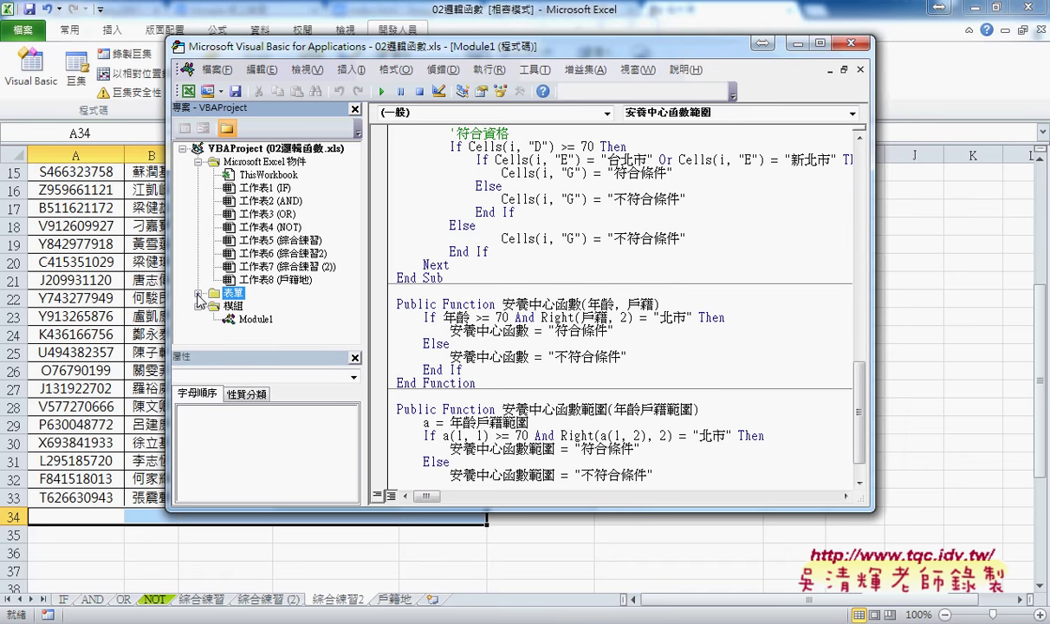
click(198, 294)
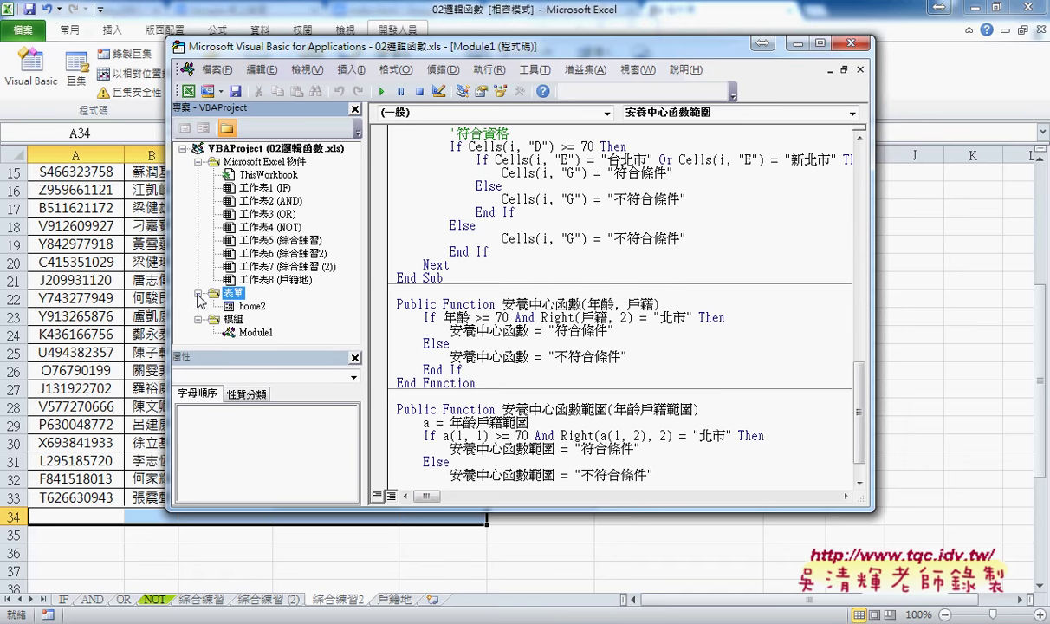
double_click(250, 307)
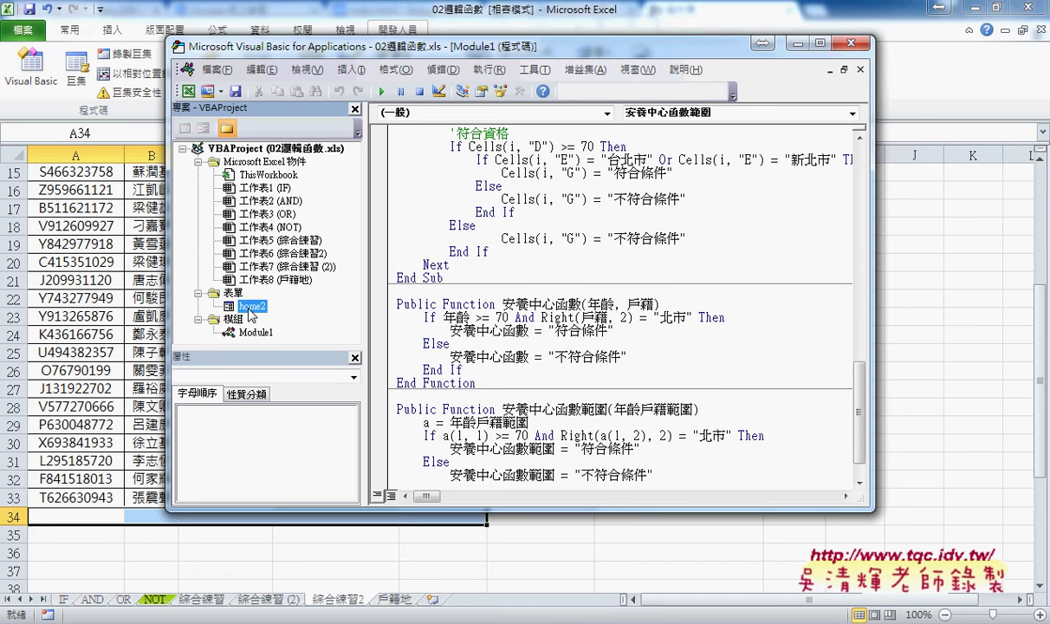
drag(356, 208, 783, 113)
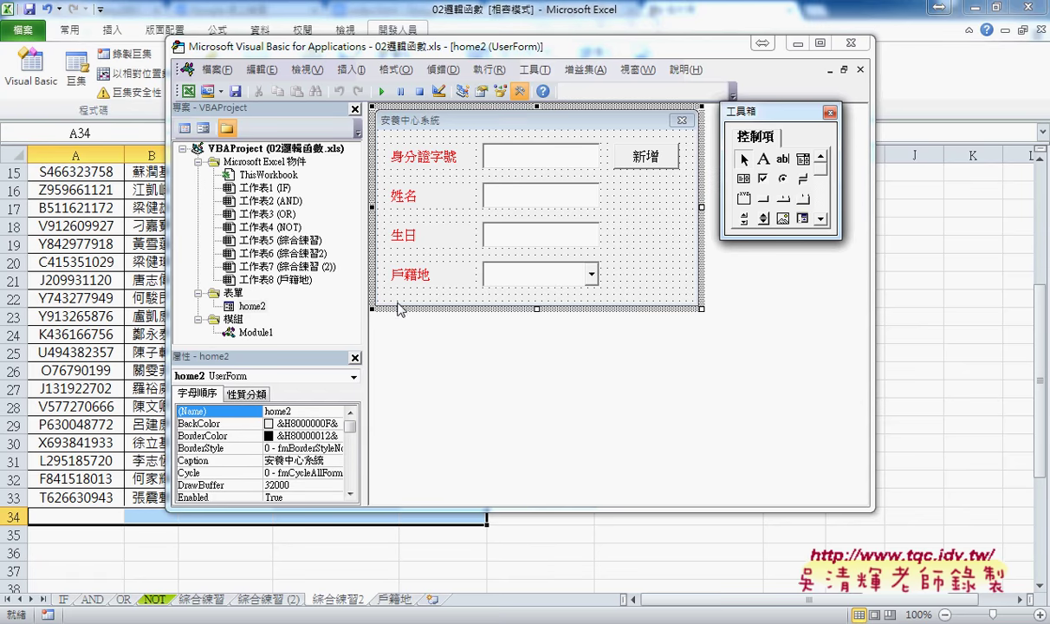
click(623, 188)
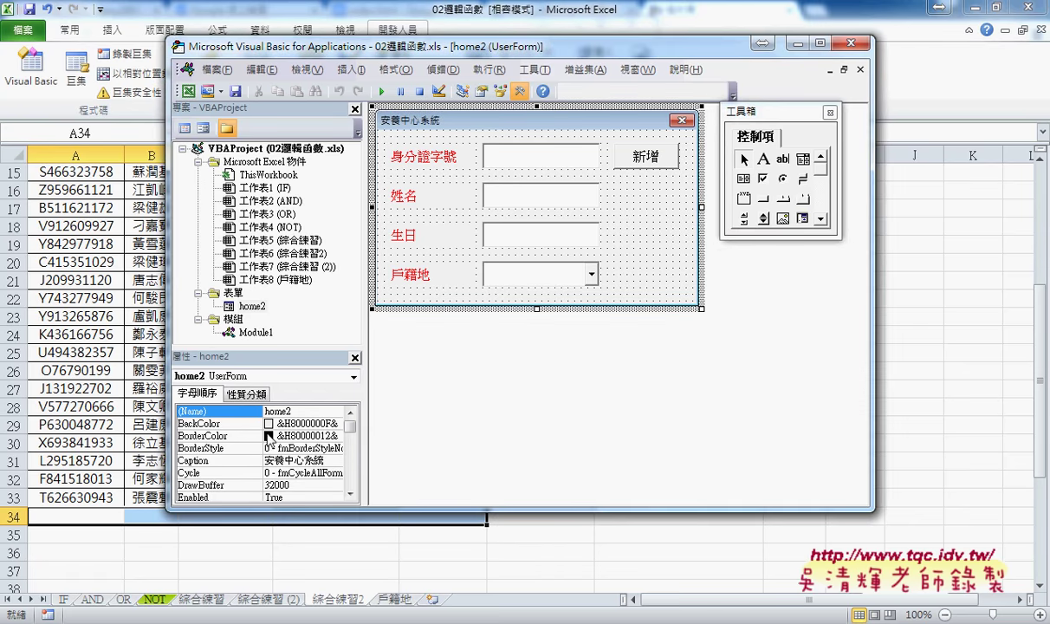
click(296, 414)
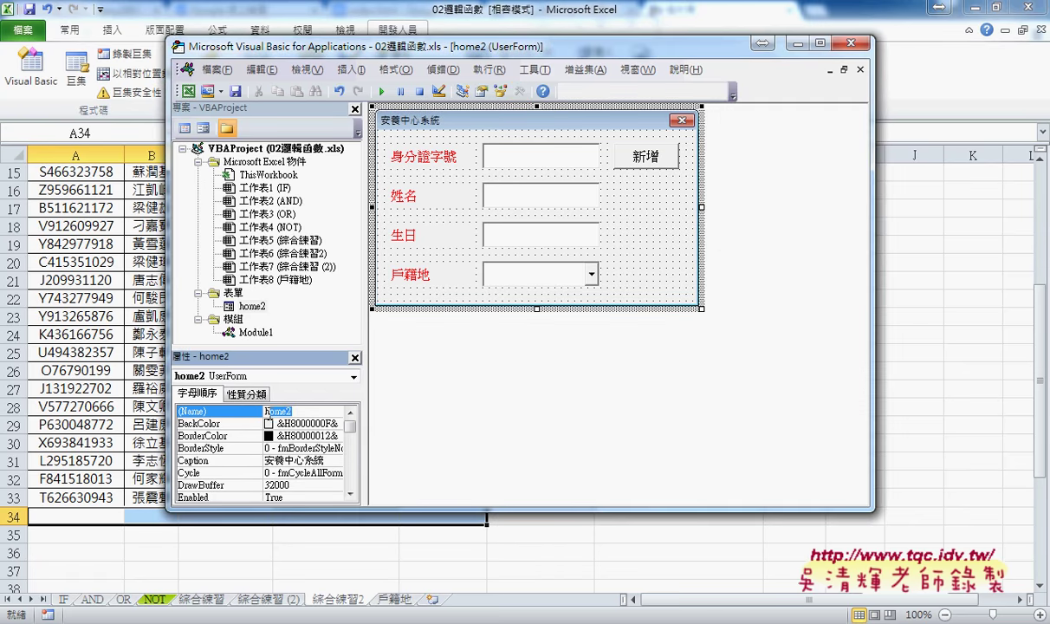
click(213, 466)
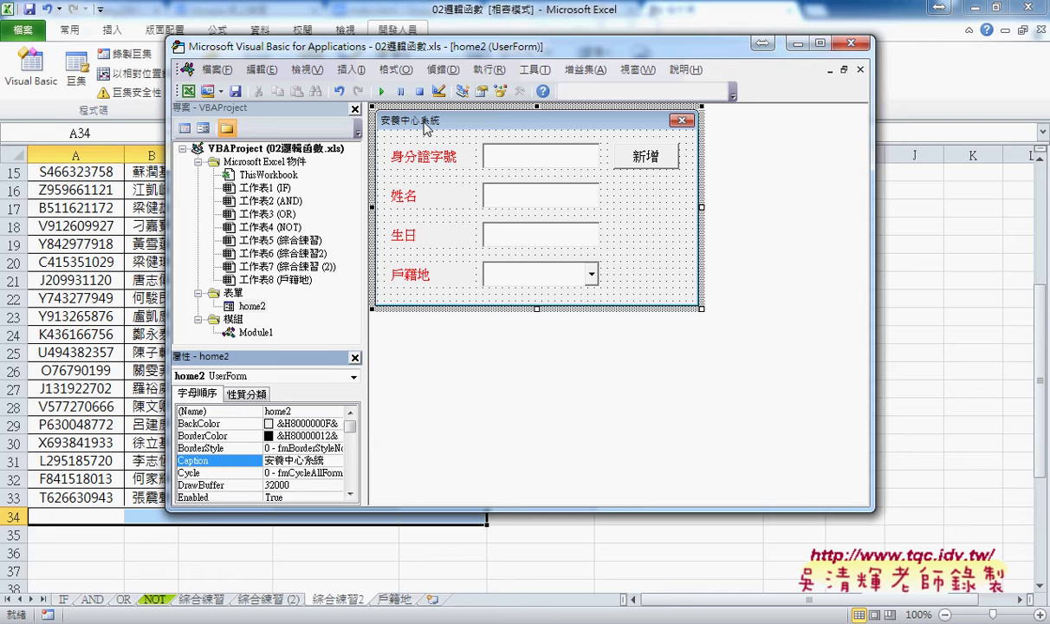
click(418, 153)
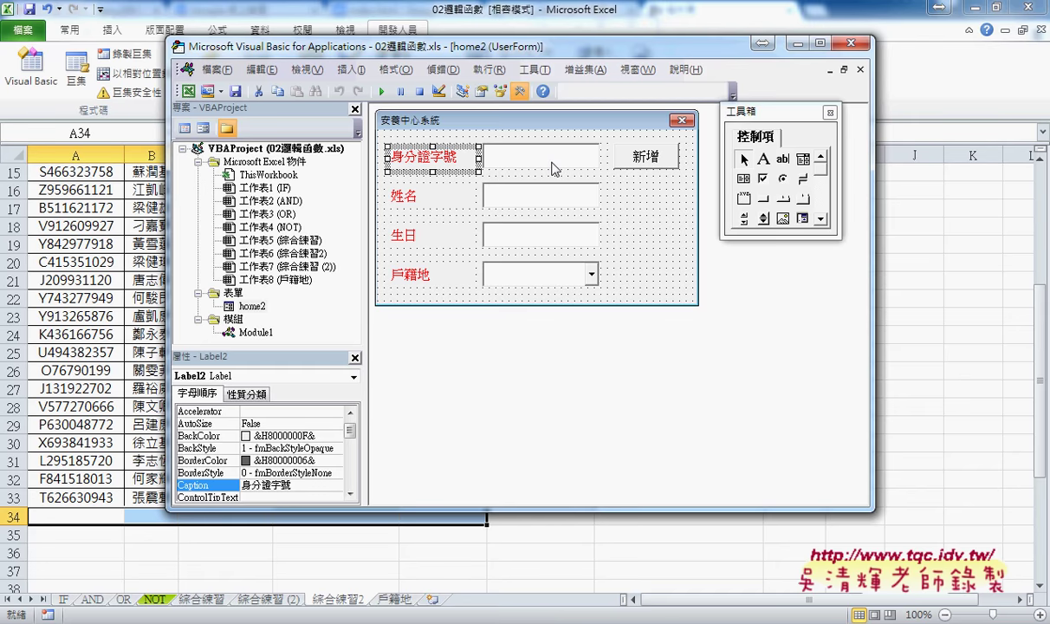
click(525, 158)
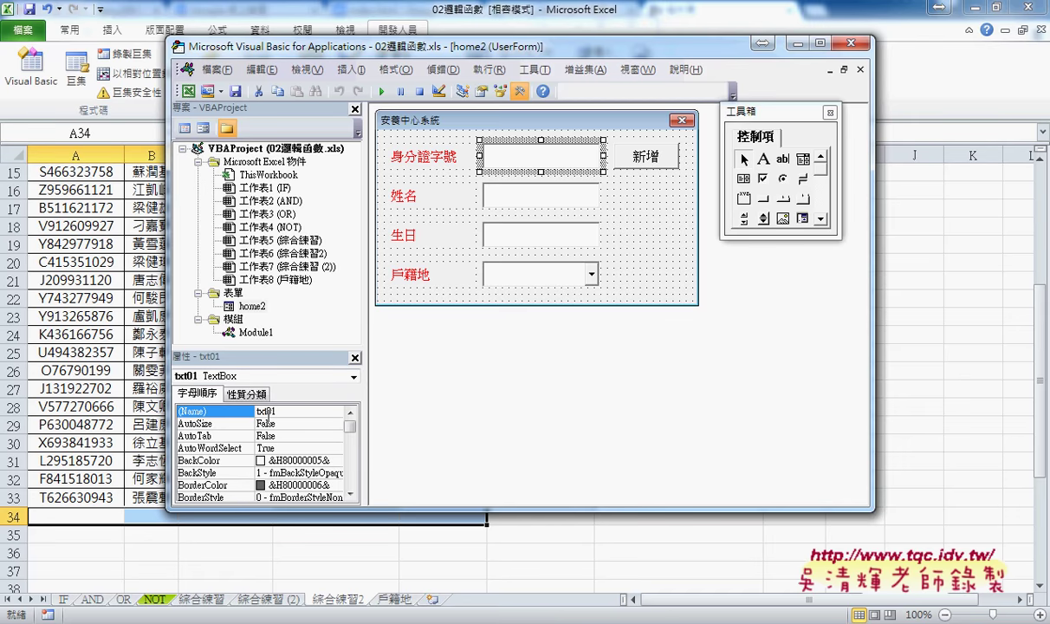
click(499, 194)
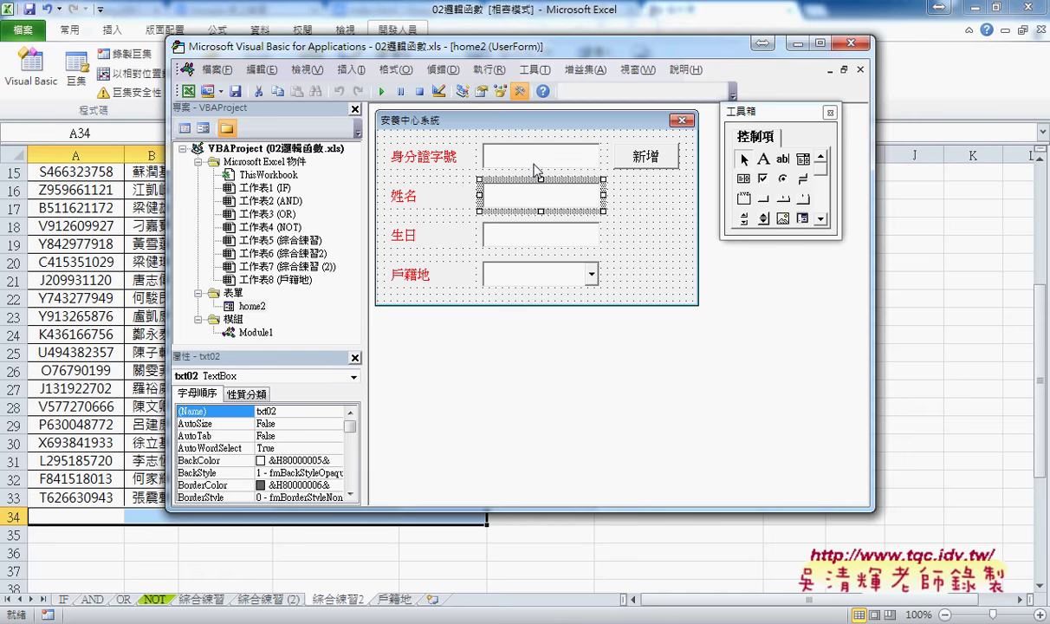
click(511, 229)
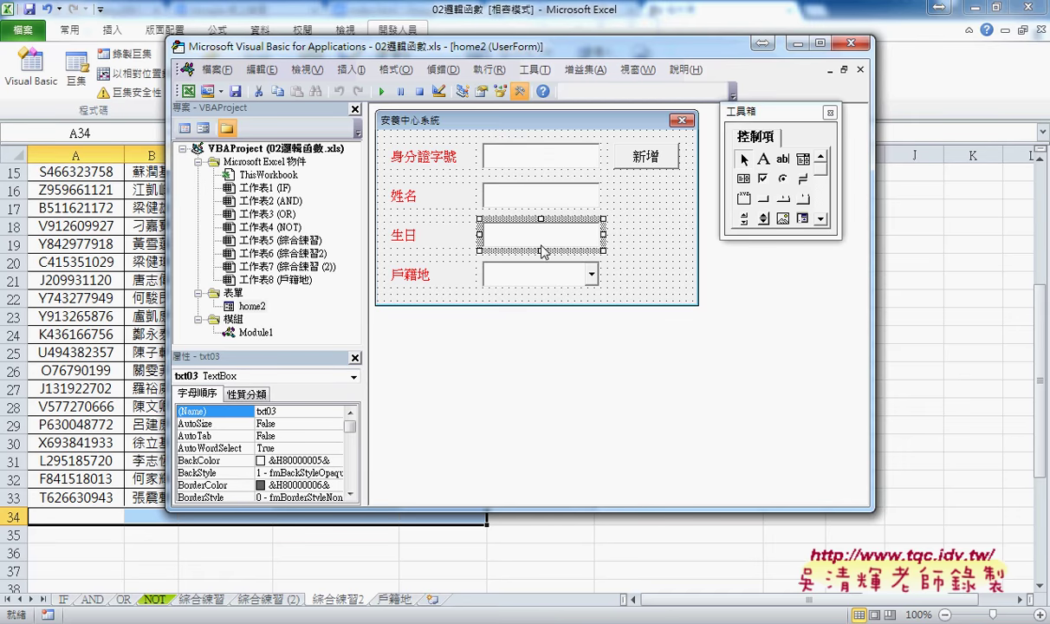
click(543, 280)
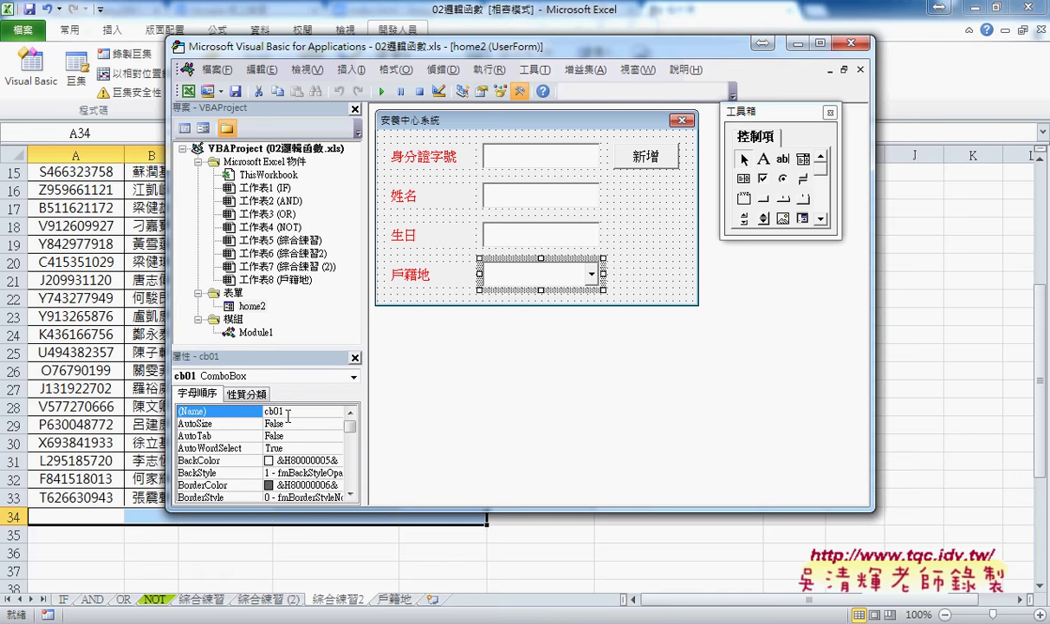
click(617, 158)
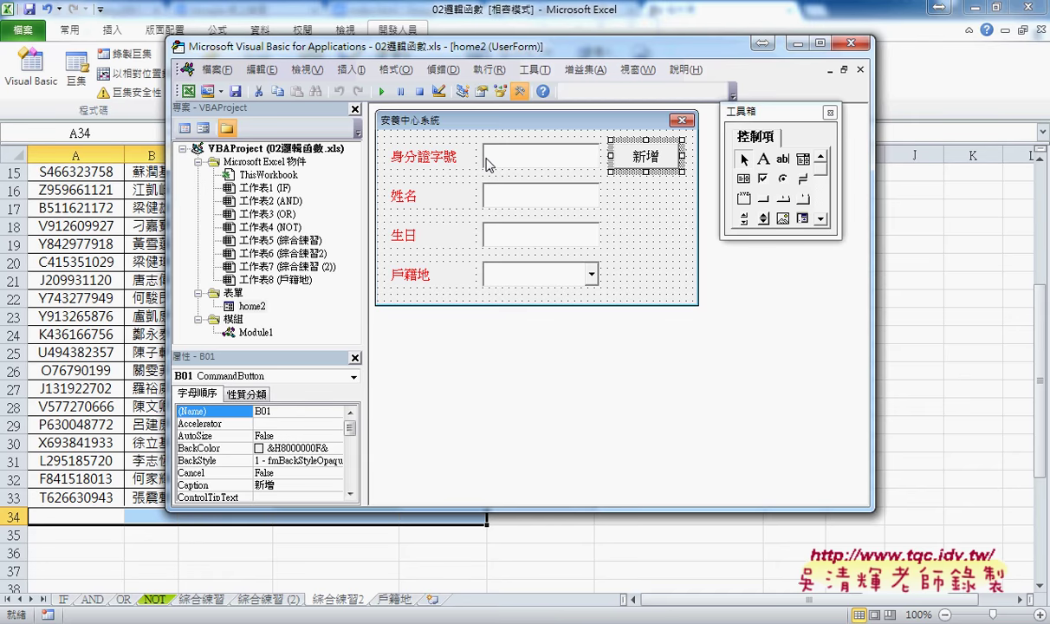
- Reopen Import File from the Project Explorer to list home2.frm in Downloads
right_click(260, 228)
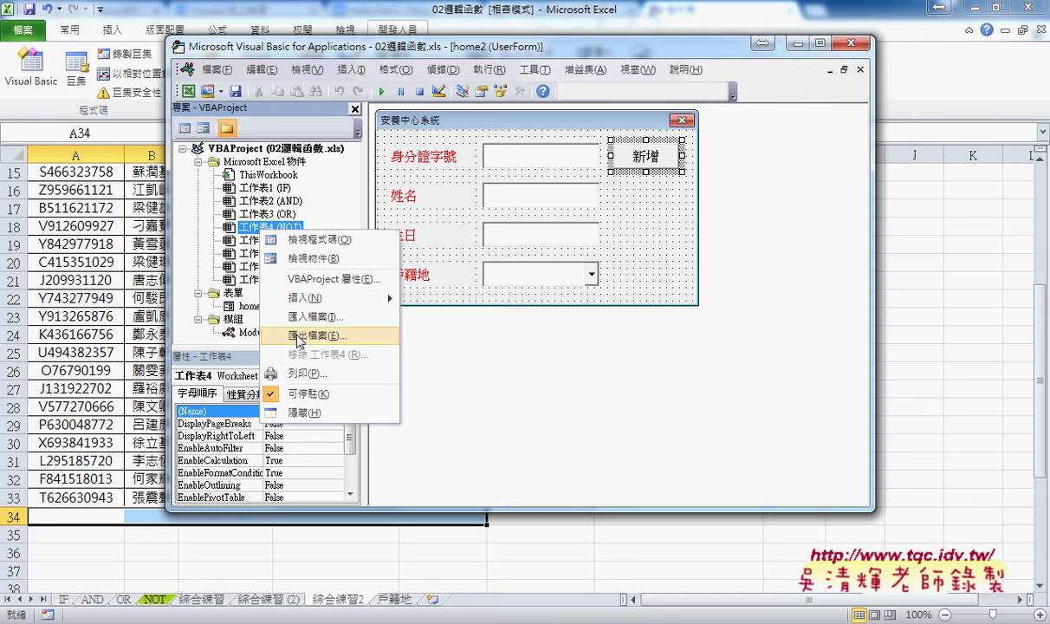
click(312, 316)
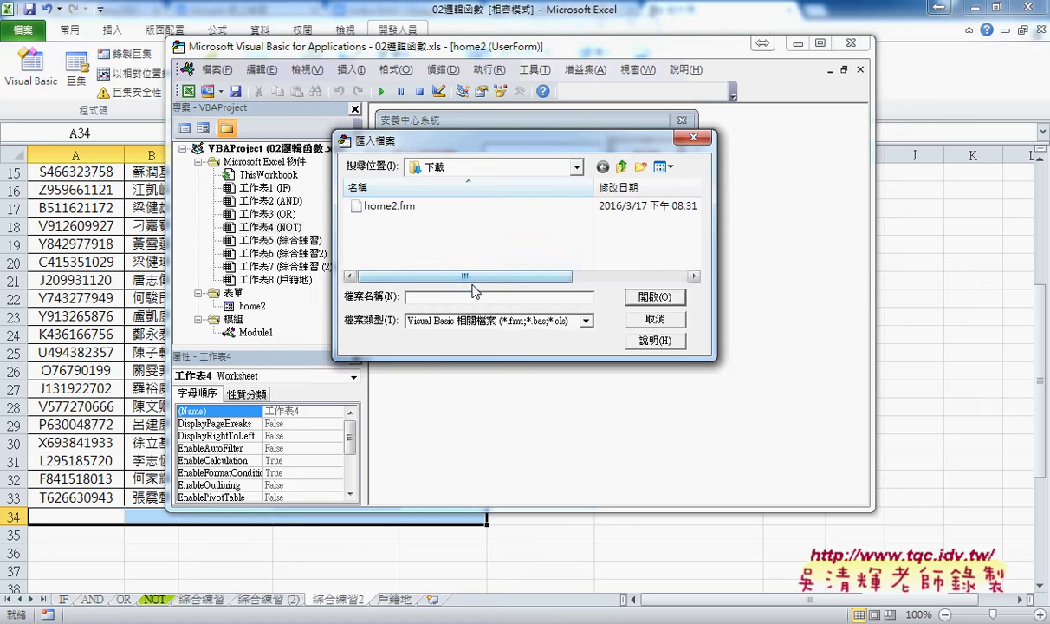